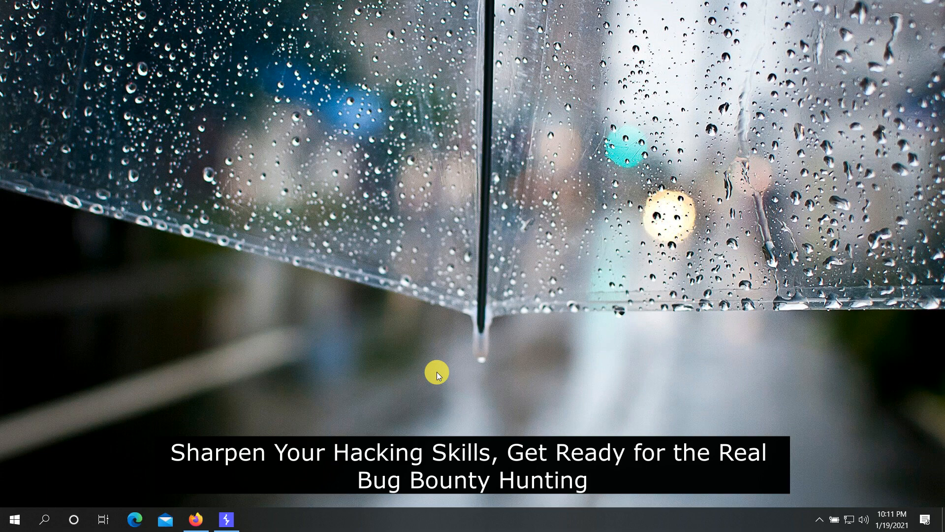
- Confirm Burp's Dashboard shows the proxy on 127.0.0.1:8080, then bring up Firefox's new tab
{"action": "left_click", "coordinate": [219, 526]}
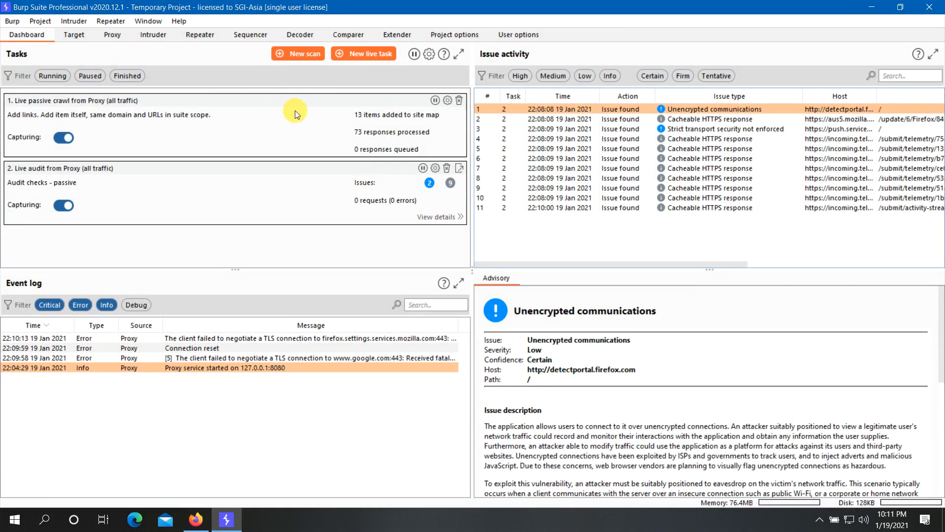
{"action": "left_click", "coordinate": [873, 8]}
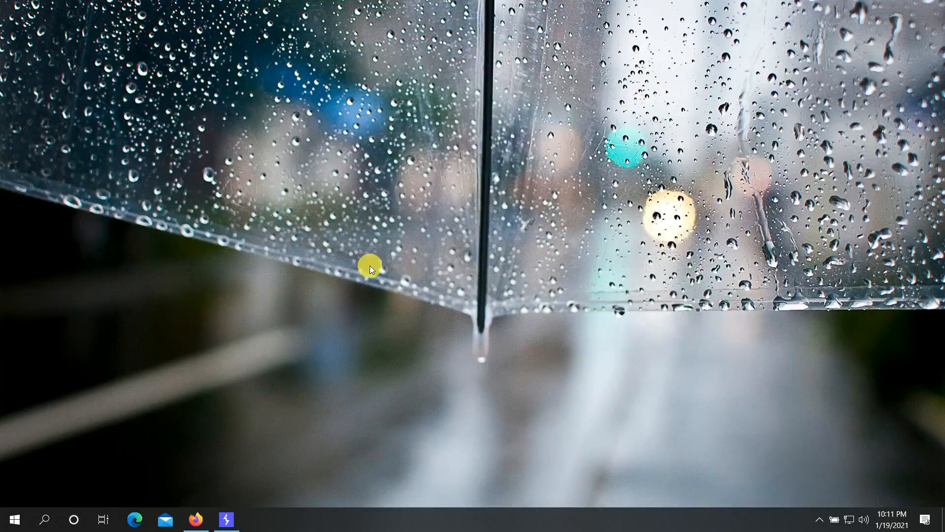
{"action": "left_click", "coordinate": [195, 522]}
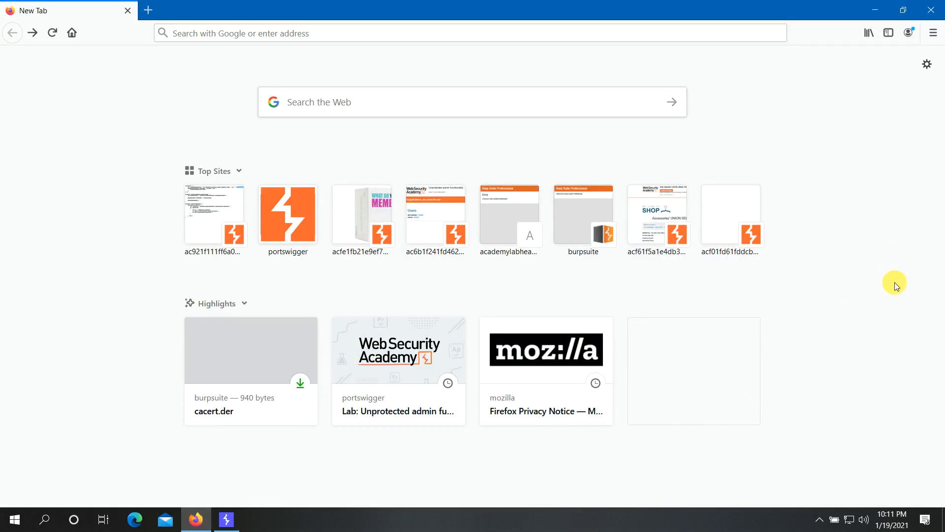
{"action": "left_click", "coordinate": [228, 520]}
{"action": "left_click", "coordinate": [196, 520]}
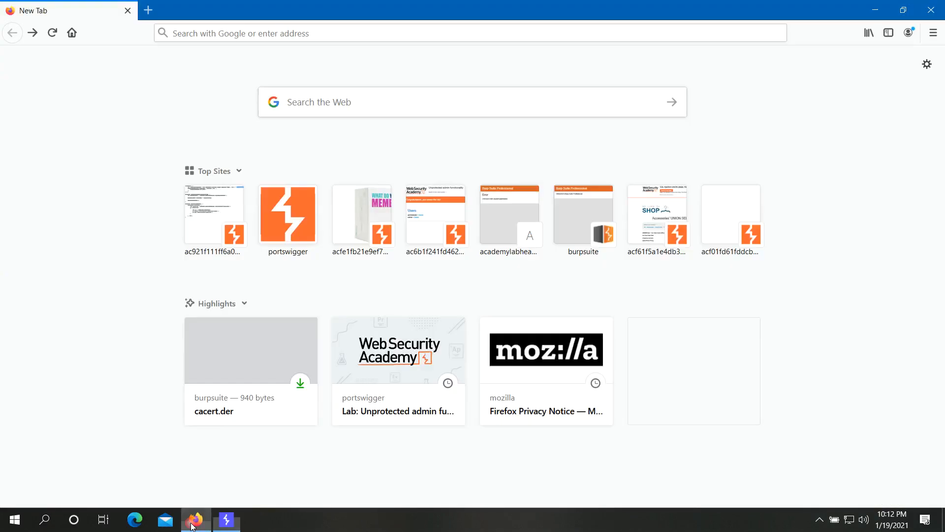
{"action": "left_click", "coordinate": [282, 34]}
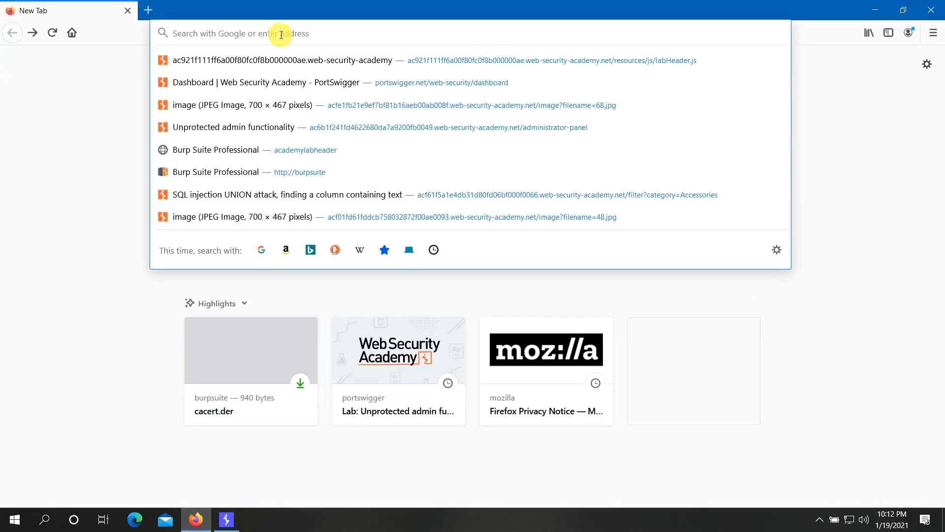
{"action": "type", "text": "buro"}
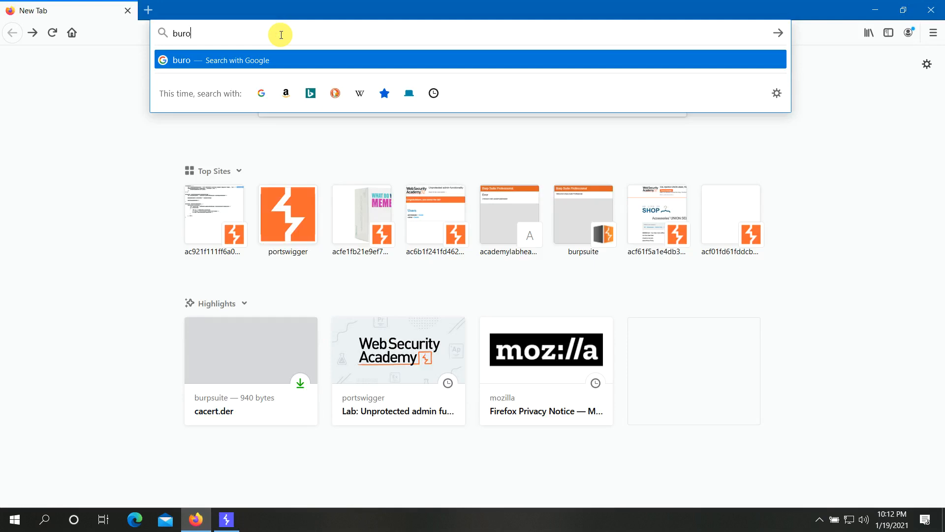
{"action": "key", "text": "BackSpace"}
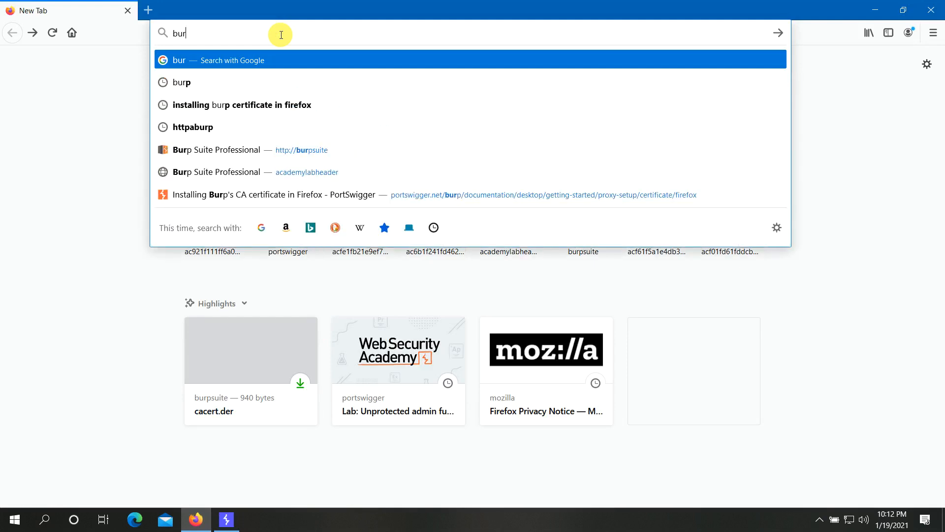
{"action": "key", "text": "Down"}
{"action": "key", "text": "Down"}
{"action": "key", "text": "Down"}
{"action": "key", "text": "Down"}
{"action": "key", "text": "Return"}
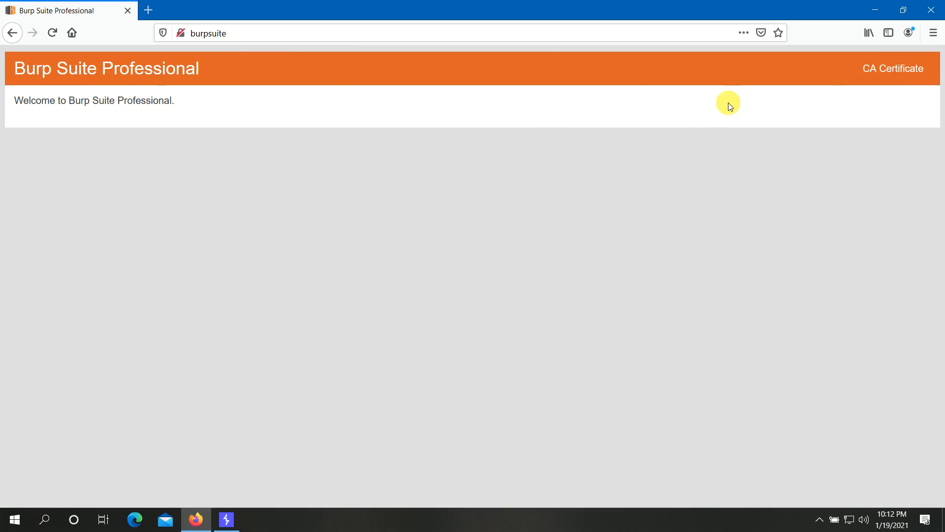
- Download Burp's CA certificate as cacert(1).der without launching the file
{"action": "left_click", "coordinate": [886, 69]}
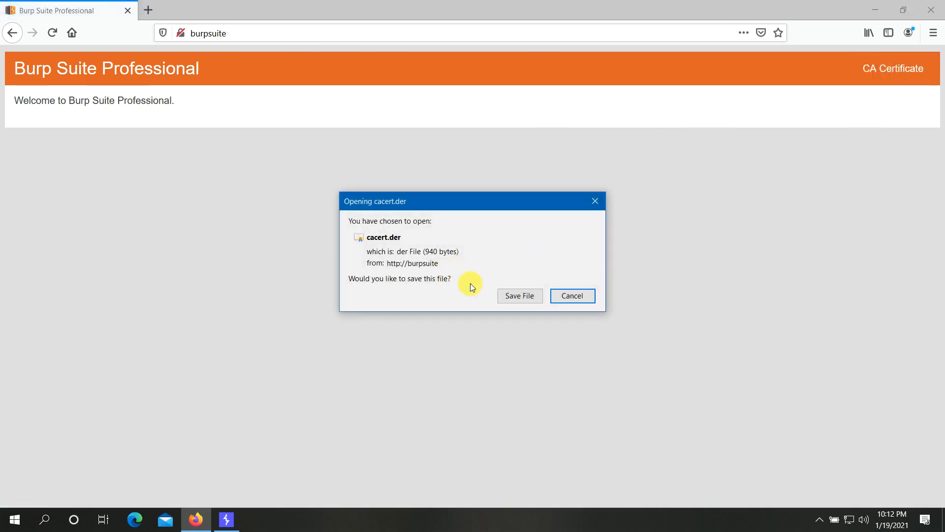
{"action": "left_click", "coordinate": [509, 296]}
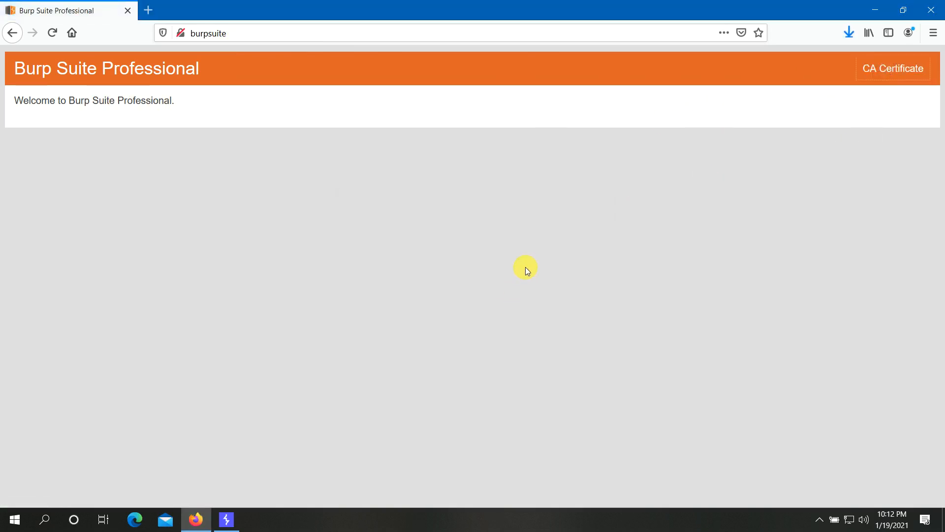
{"action": "left_click", "coordinate": [851, 36]}
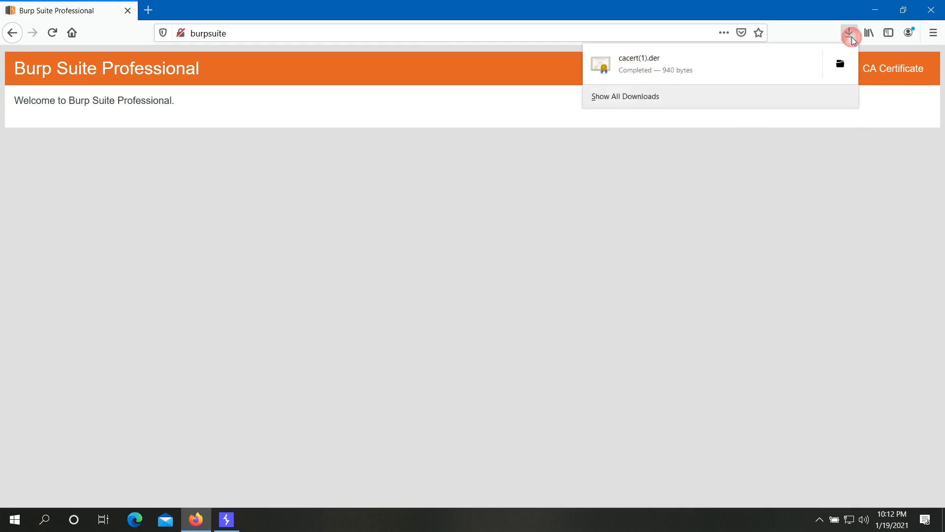
{"action": "left_click", "coordinate": [706, 72]}
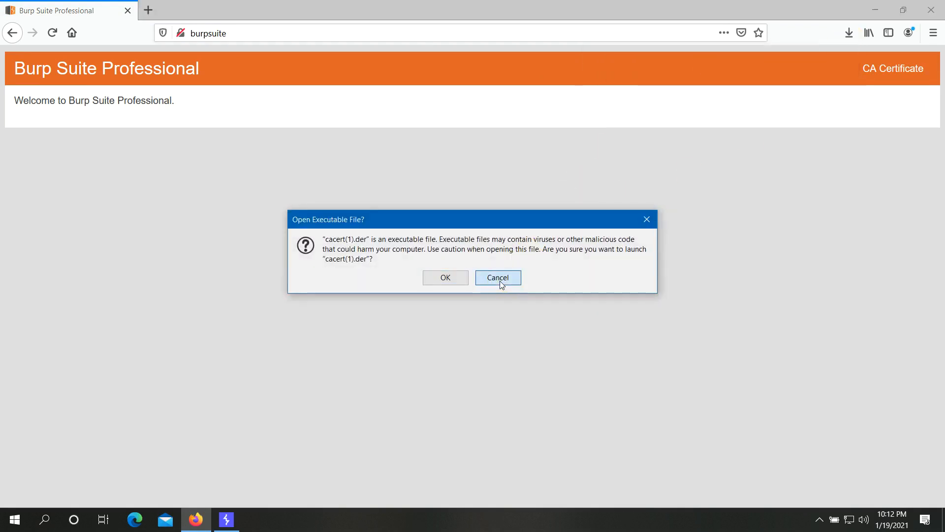
{"action": "left_click", "coordinate": [499, 280]}
- Show cacert(1).der in its Downloads folder in File Explorer
{"action": "right_click", "coordinate": [845, 36]}
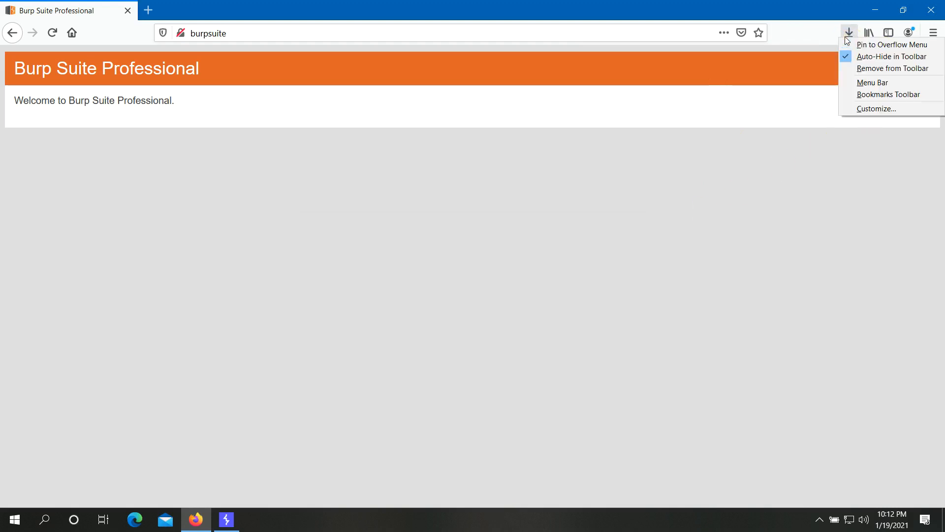
{"action": "left_click", "coordinate": [846, 33]}
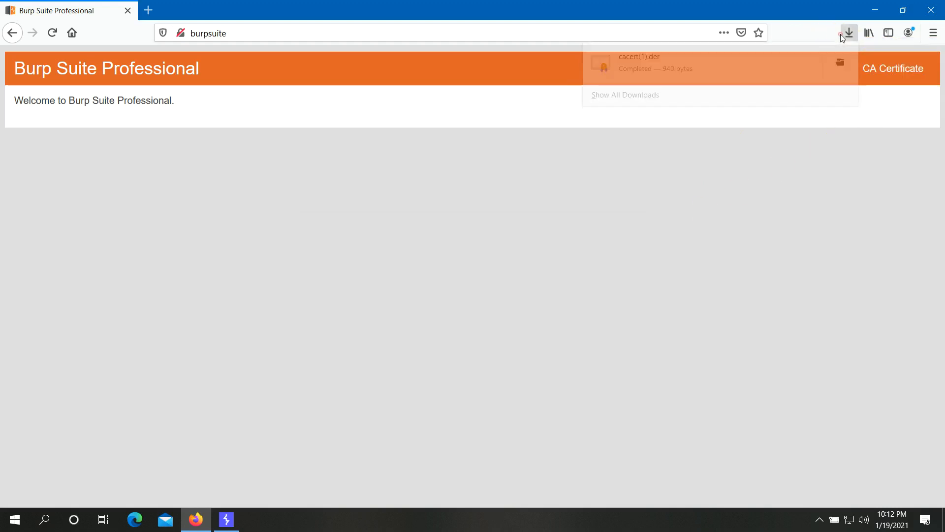
{"action": "right_click", "coordinate": [658, 77]}
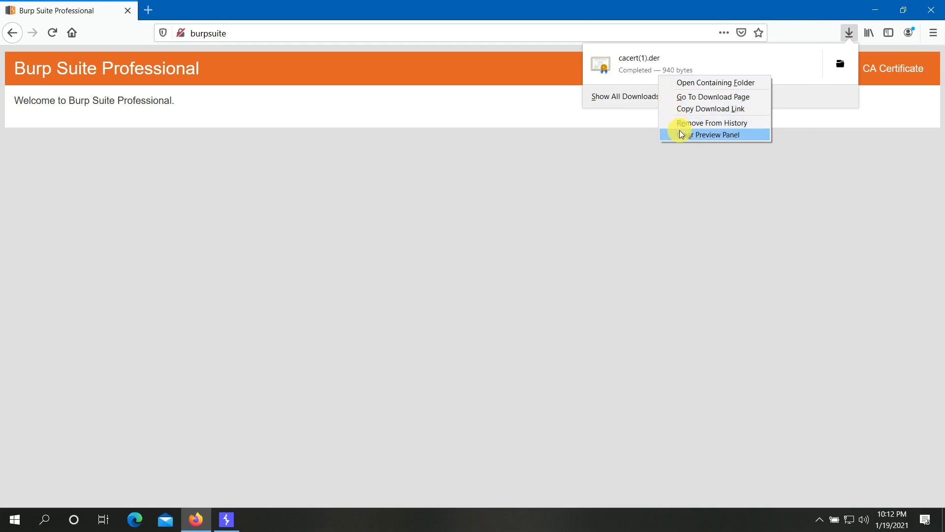
{"action": "left_click", "coordinate": [690, 86]}
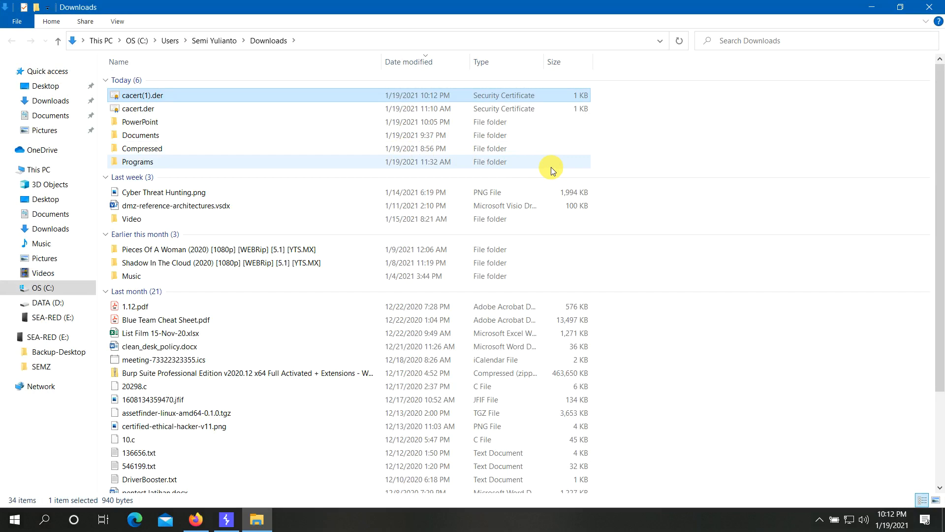
- Permanently delete cacert(1).der, keep cacert.der, and minimize File Explorer
{"action": "key", "text": "shift+Delete"}
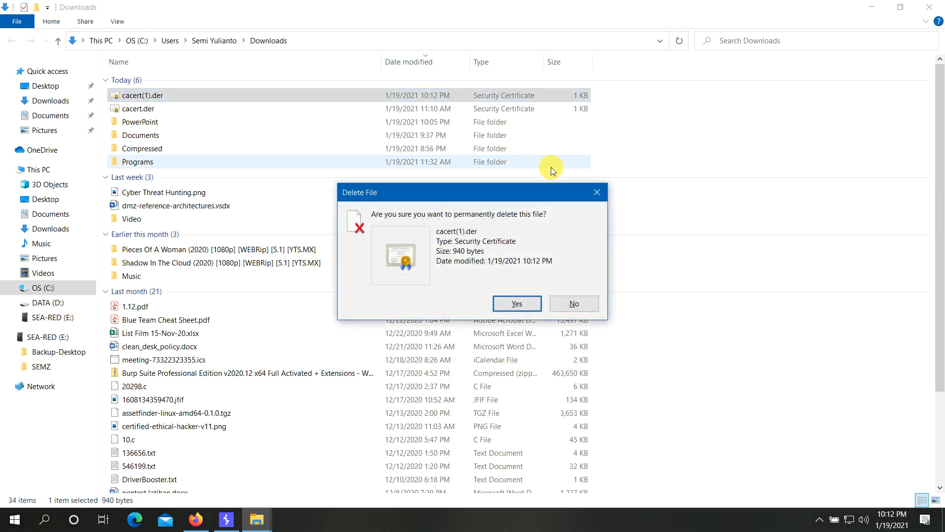
{"action": "key", "text": "Return"}
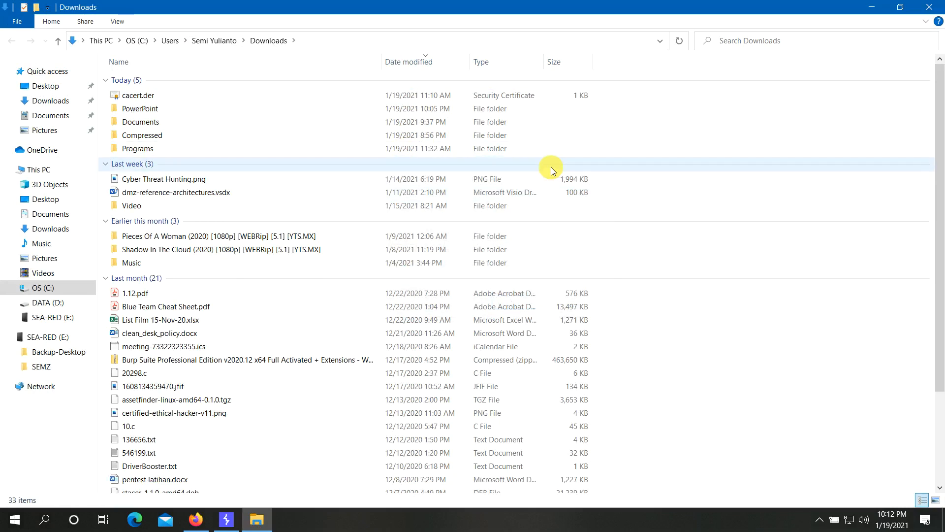
{"action": "left_click", "coordinate": [137, 96]}
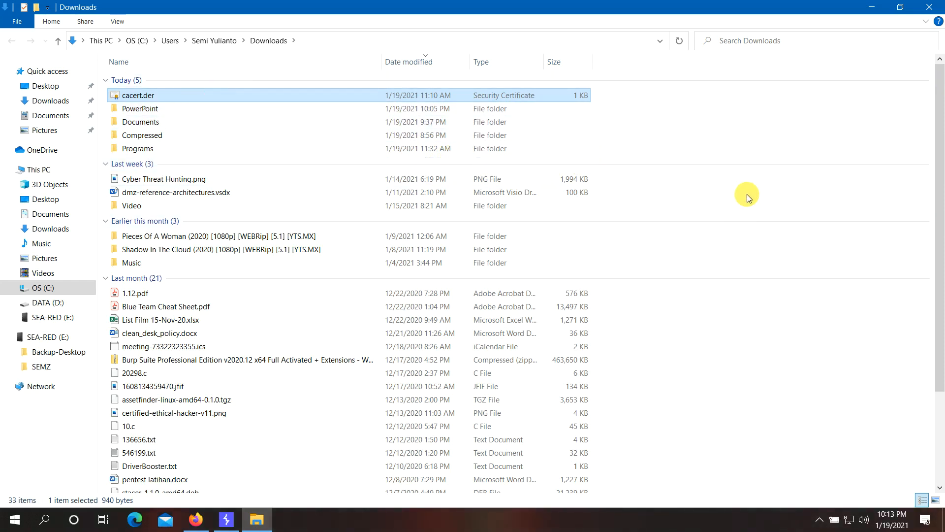
{"action": "left_click", "coordinate": [871, 11]}
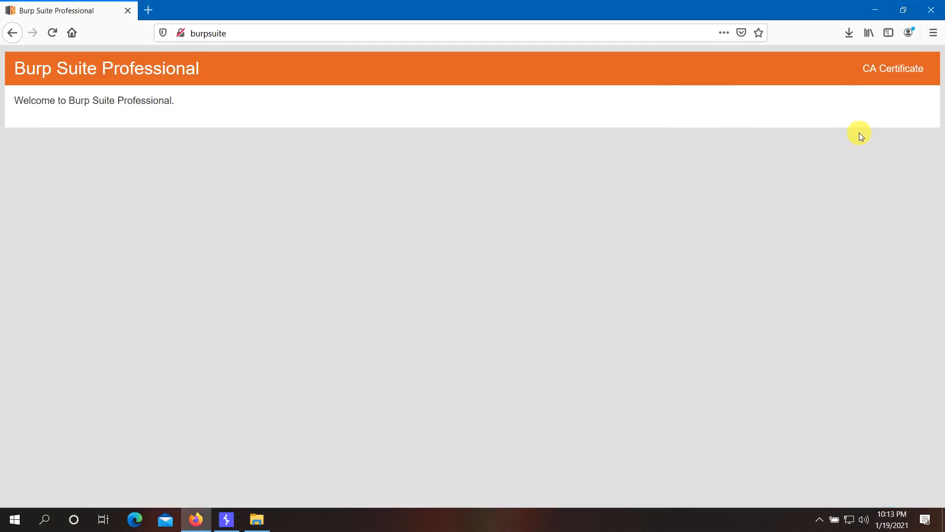
- Open Certificate Manager's Authorities tab from Options > Privacy & Security > View Certificates
{"action": "left_click", "coordinate": [933, 33]}
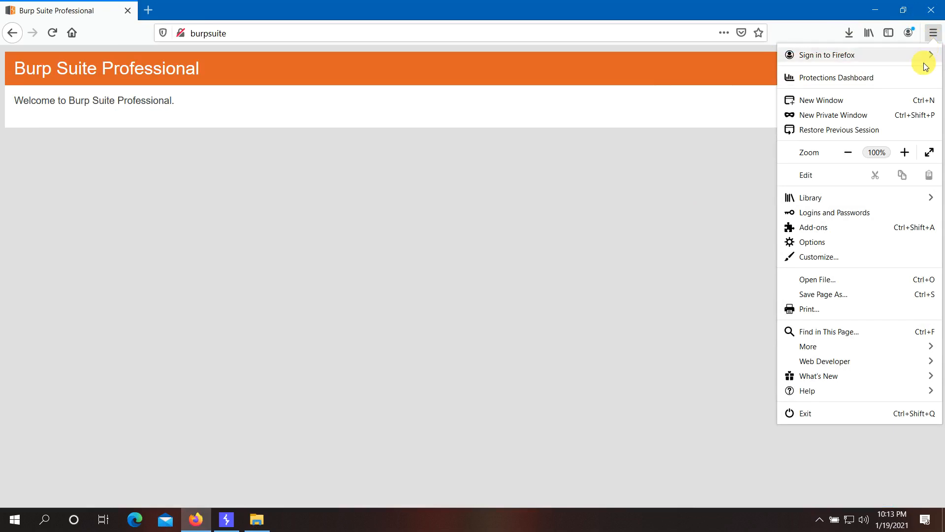
{"action": "left_click", "coordinate": [815, 241]}
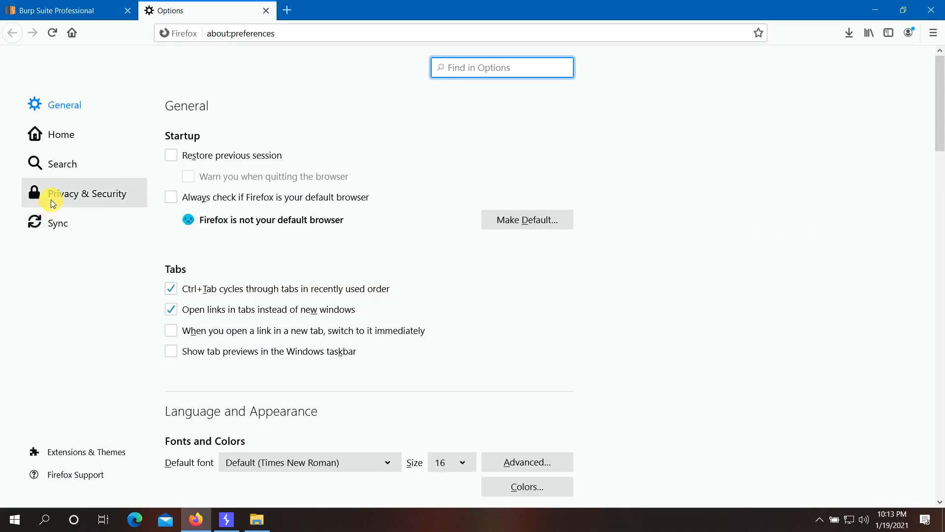
{"action": "left_click", "coordinate": [51, 200]}
{"action": "scroll", "coordinate": [493, 235], "scroll_direction": "down", "scroll_amount": 5}
{"action": "scroll", "coordinate": [493, 235], "scroll_direction": "down", "scroll_amount": 20}
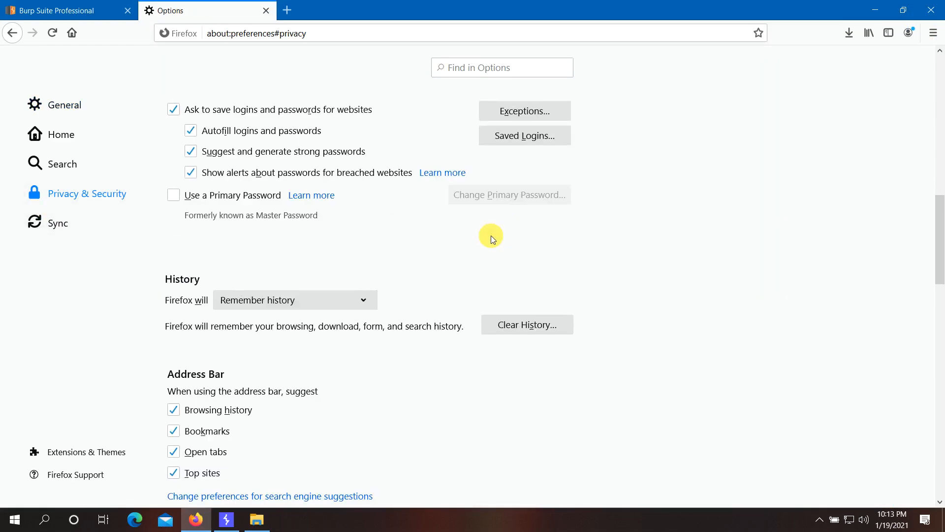
{"action": "scroll", "coordinate": [507, 268], "scroll_direction": "down", "scroll_amount": 5}
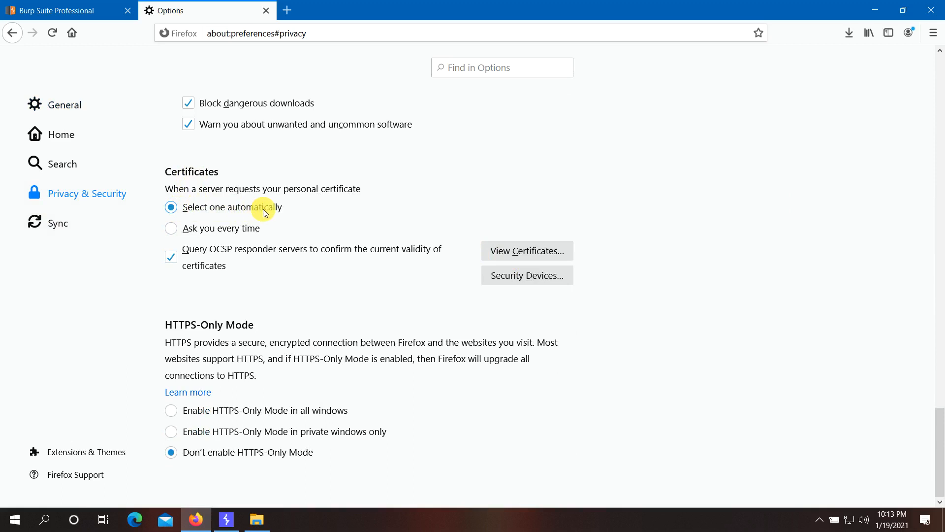
{"action": "left_click", "coordinate": [170, 206]}
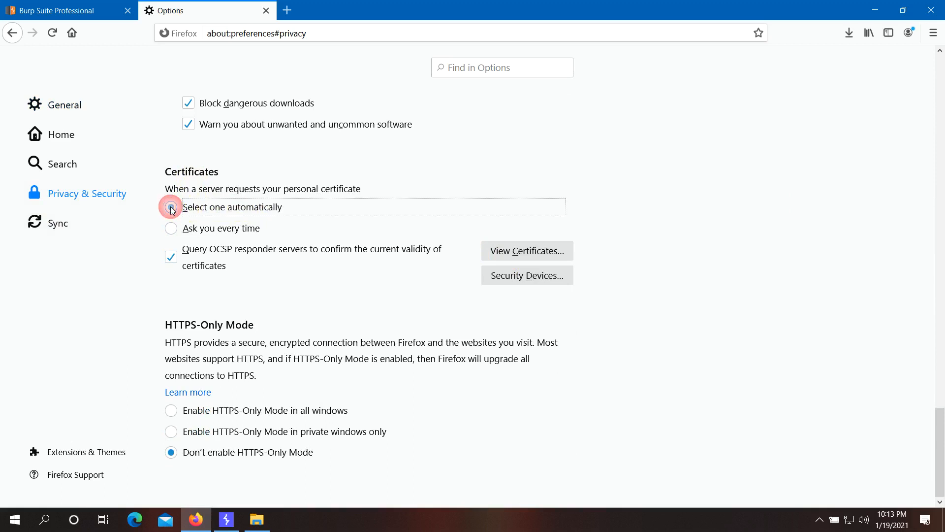
{"action": "left_click", "coordinate": [501, 256]}
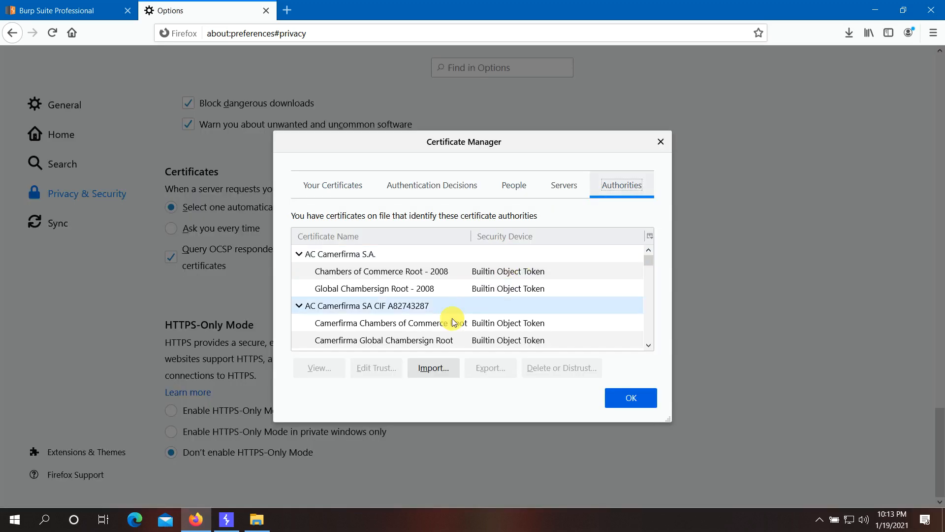
- Import cacert.der from the Downloads folder as a certificate authority
{"action": "left_click", "coordinate": [427, 369]}
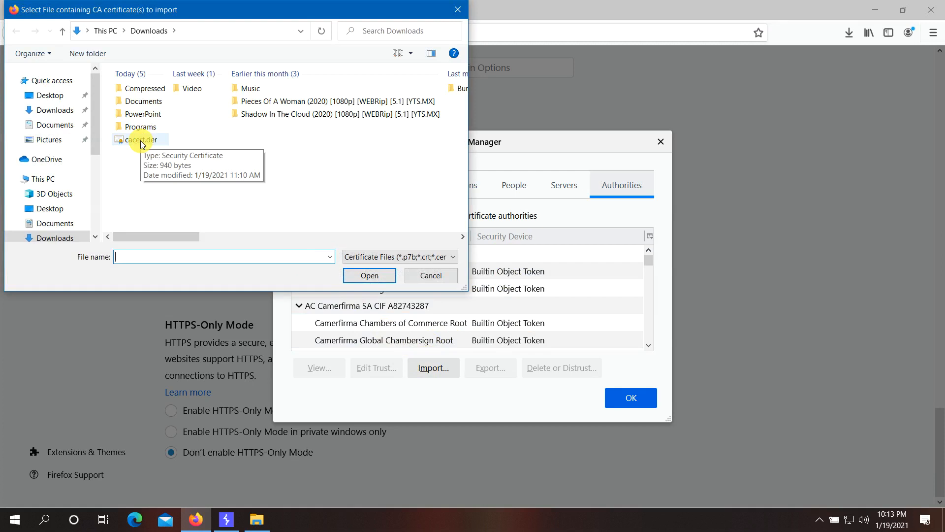
{"action": "left_click", "coordinate": [142, 142]}
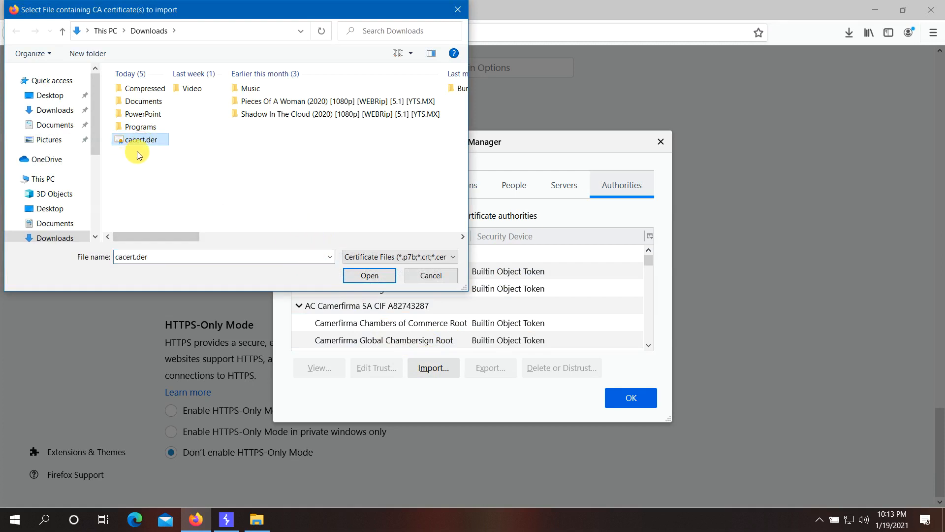
{"action": "left_click", "coordinate": [367, 274]}
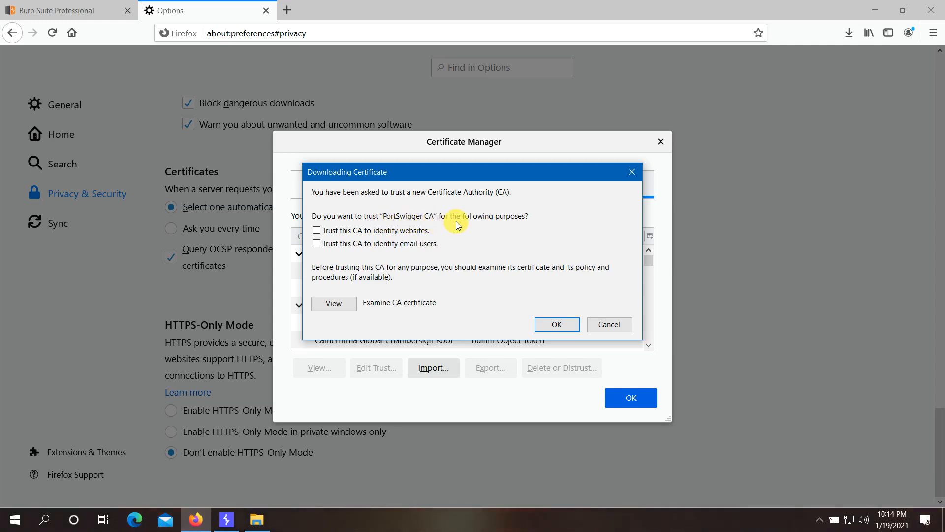
- Trust PortSwigger CA to identify websites, review its details, and confirm the import
{"action": "left_click", "coordinate": [317, 231]}
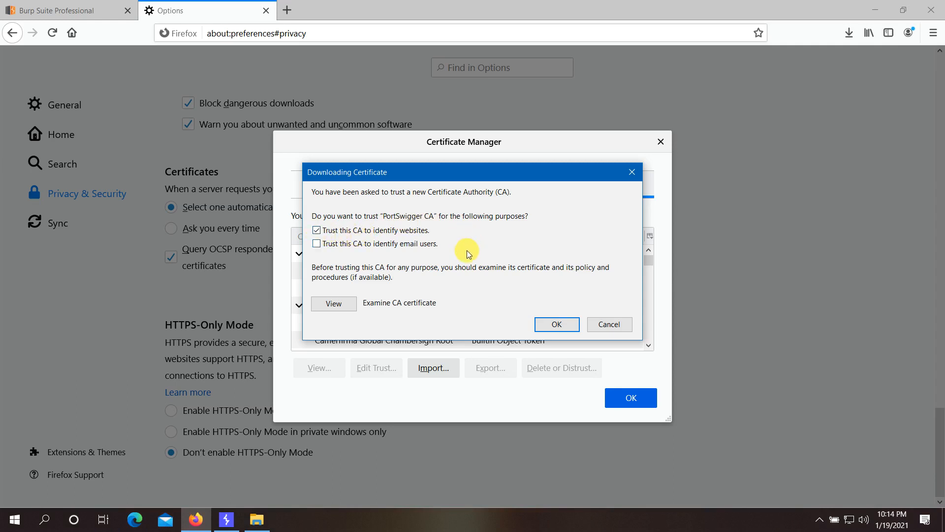
{"action": "left_click", "coordinate": [552, 326]}
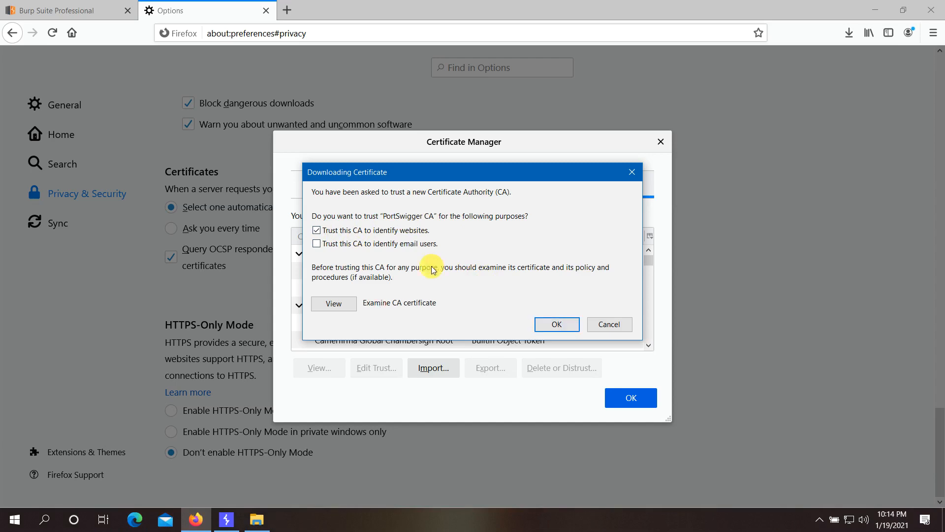
{"action": "left_click", "coordinate": [346, 305]}
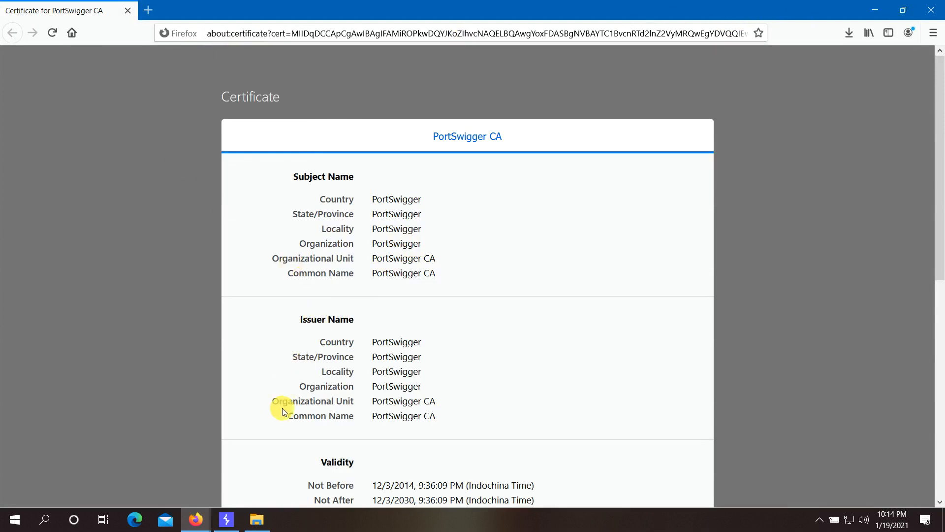
{"action": "left_click", "coordinate": [920, 10]}
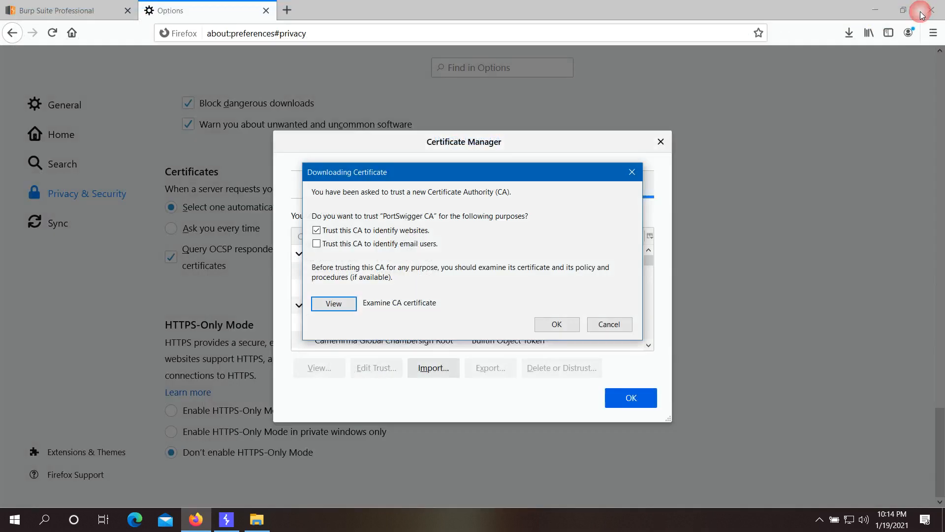
{"action": "left_click", "coordinate": [555, 324]}
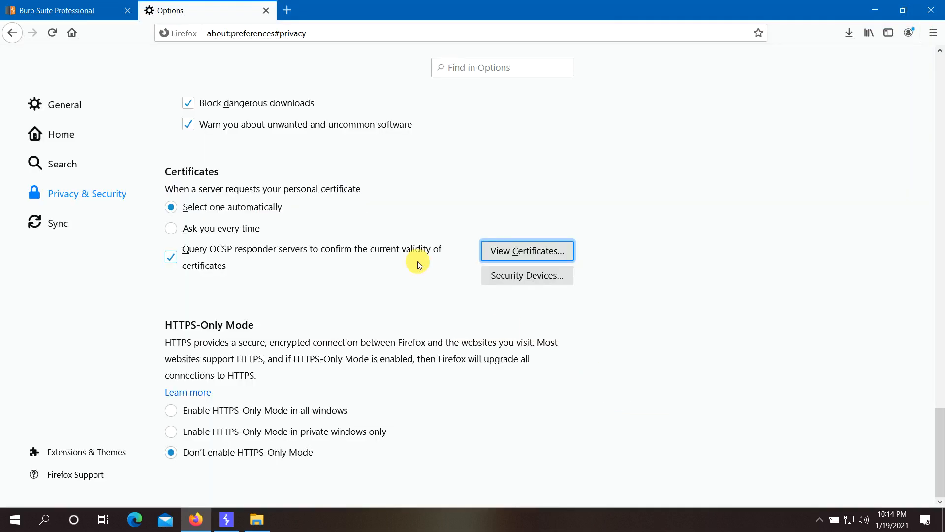
- Close the settings tab and load the portswigger.net Web Security Academy dashboard via 'po'
{"action": "left_click", "coordinate": [266, 10]}
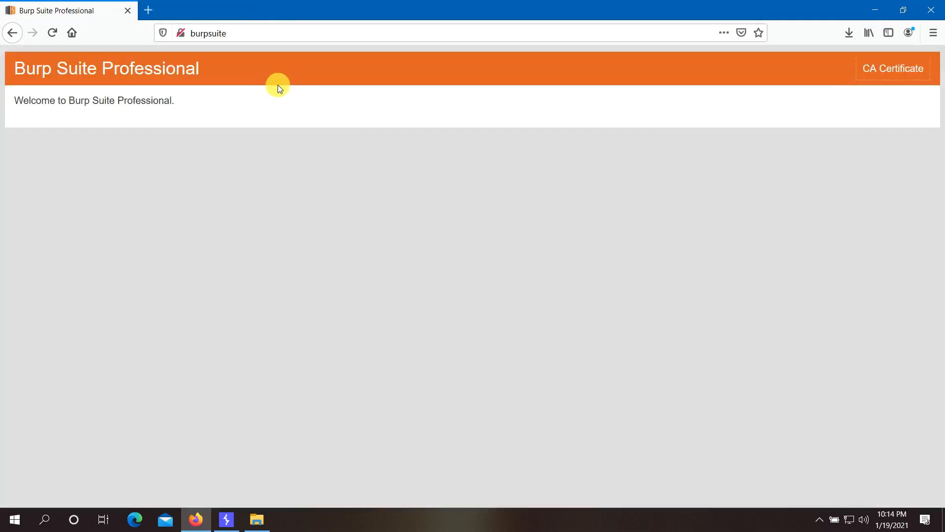
{"action": "left_click", "coordinate": [257, 33]}
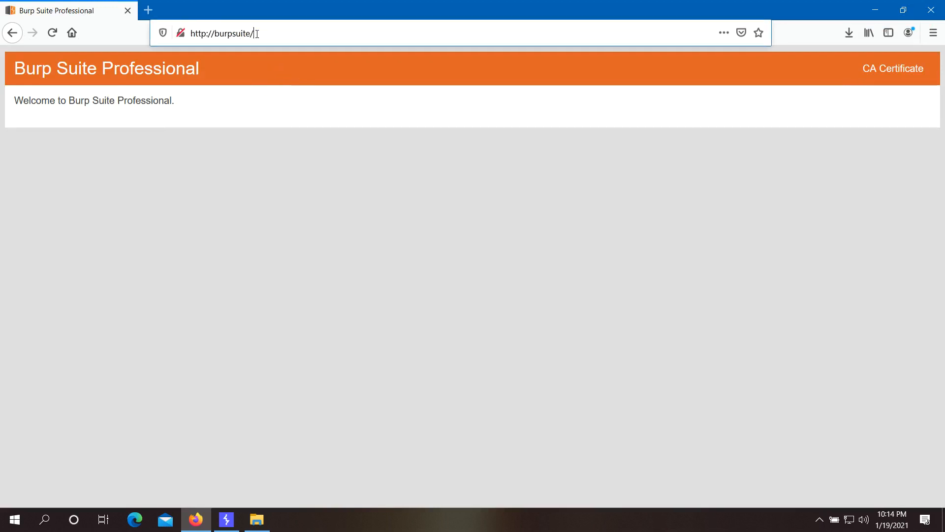
{"action": "left_click", "coordinate": [257, 33]}
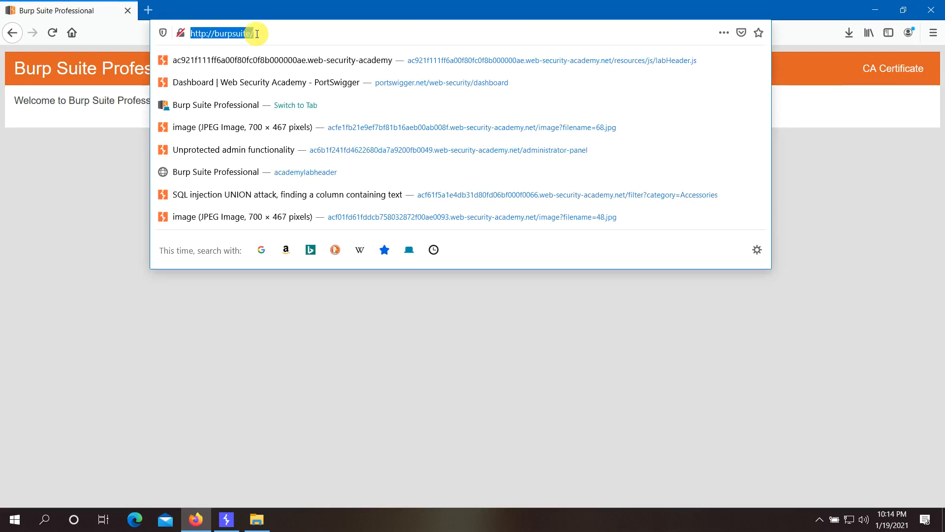
{"action": "type", "text": "portswigger.net/"}
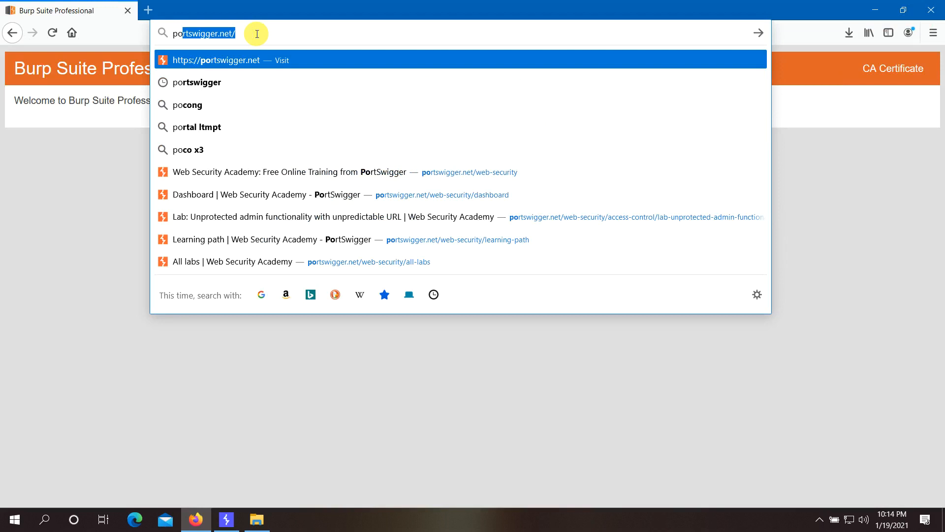
{"action": "key", "text": "Down"}
{"action": "key", "text": "Down"}
{"action": "key", "text": "Down"}
{"action": "key", "text": "Down"}
{"action": "key", "text": "Down"}
{"action": "key", "text": "Return"}
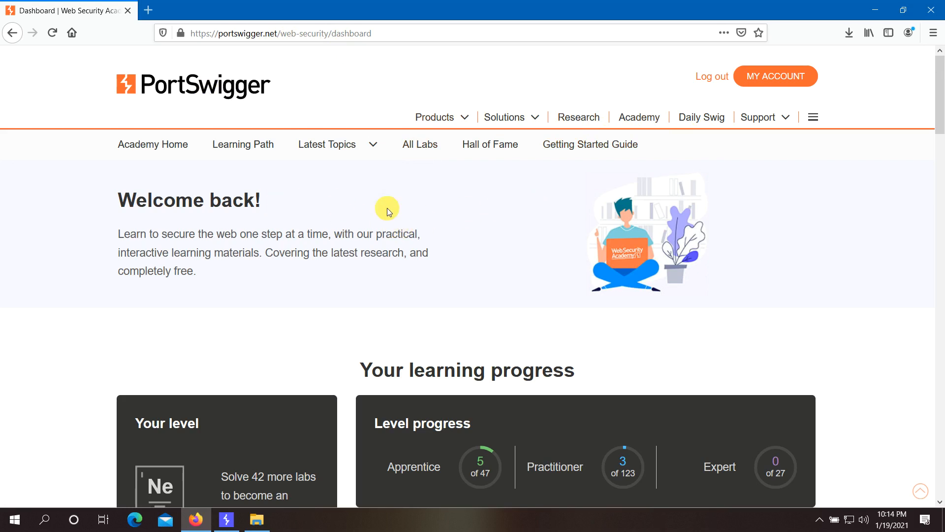
- Go to the Academy section and follow the Learning path banner to its page
{"action": "left_click", "coordinate": [633, 121]}
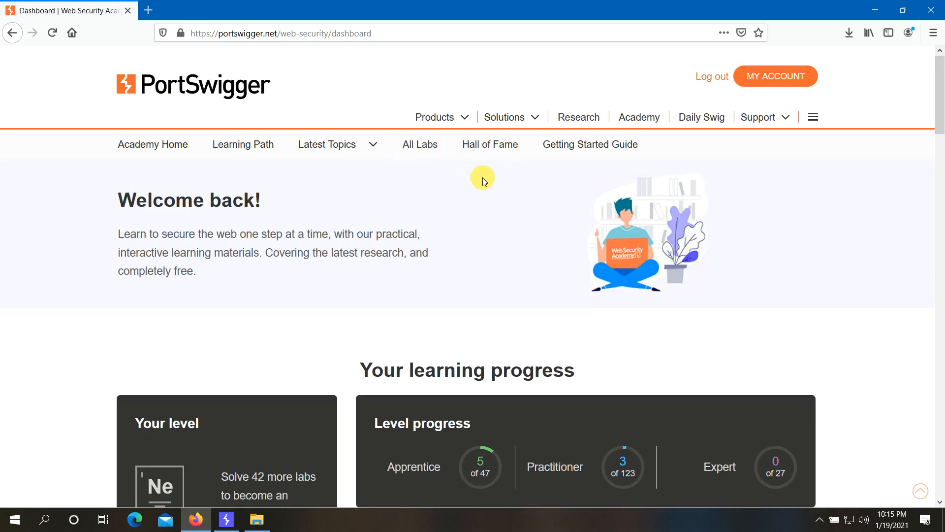
{"action": "scroll", "coordinate": [480, 192], "scroll_direction": "down", "scroll_amount": 10}
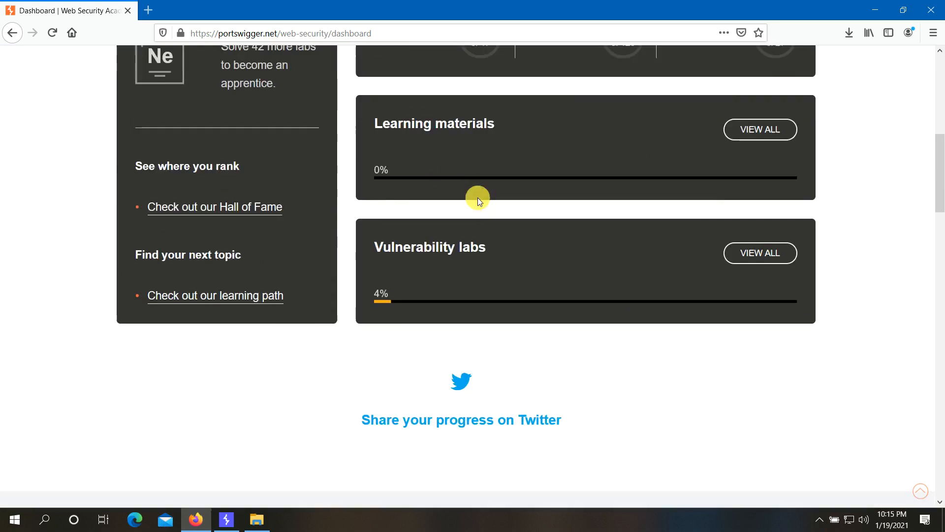
{"action": "scroll", "coordinate": [477, 202], "scroll_direction": "down", "scroll_amount": 10}
{"action": "scroll", "coordinate": [329, 190], "scroll_direction": "up", "scroll_amount": 3}
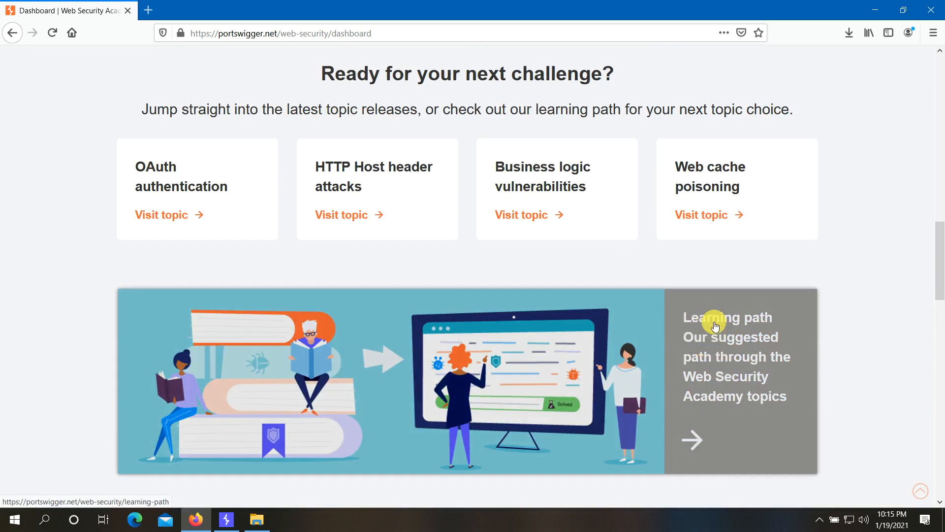
{"action": "scroll", "coordinate": [716, 325], "scroll_direction": "down", "scroll_amount": 3}
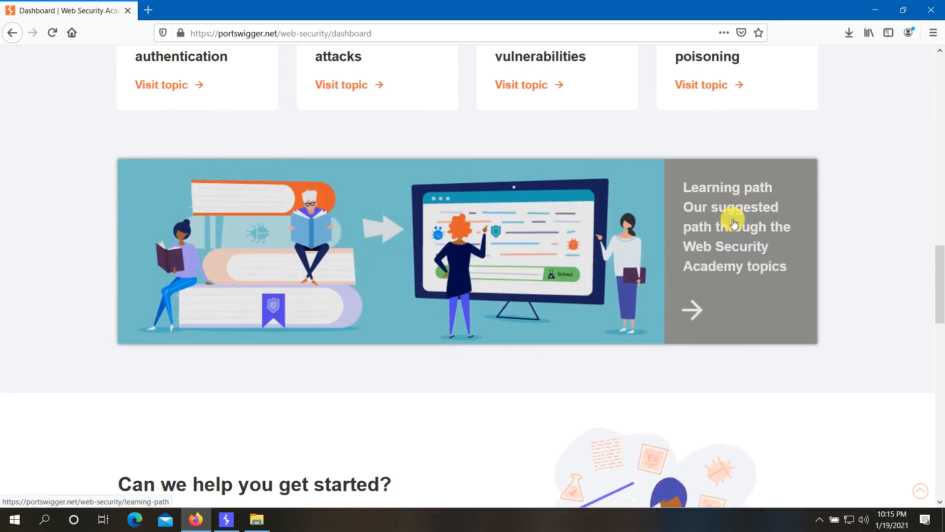
{"action": "left_click", "coordinate": [695, 315]}
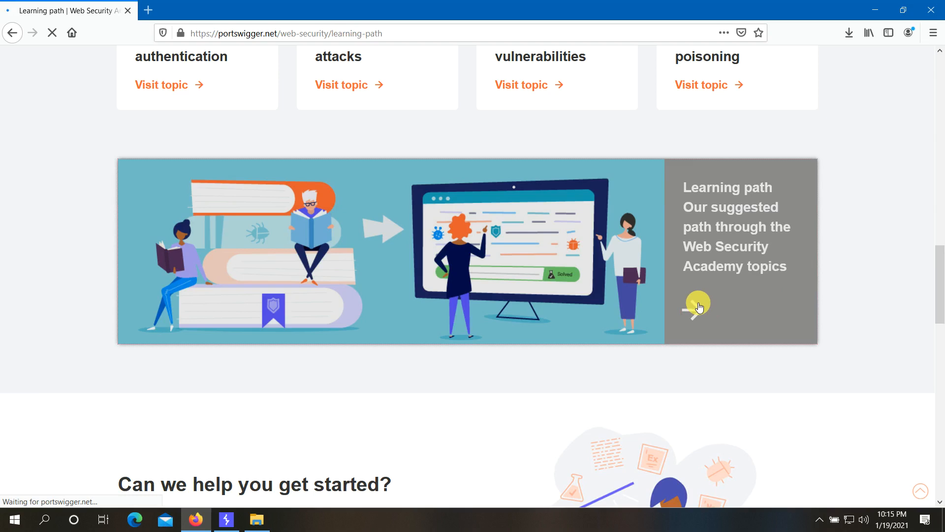
- Find and open the '3 Directory traversal' topic card on the learning path
{"action": "scroll", "coordinate": [539, 301], "scroll_direction": "down", "scroll_amount": 9}
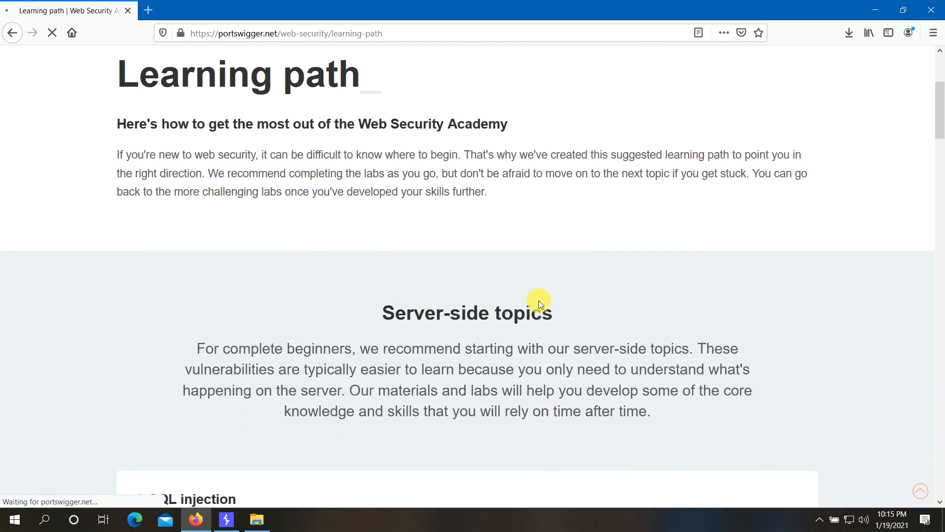
{"action": "scroll", "coordinate": [539, 304], "scroll_direction": "down", "scroll_amount": 2}
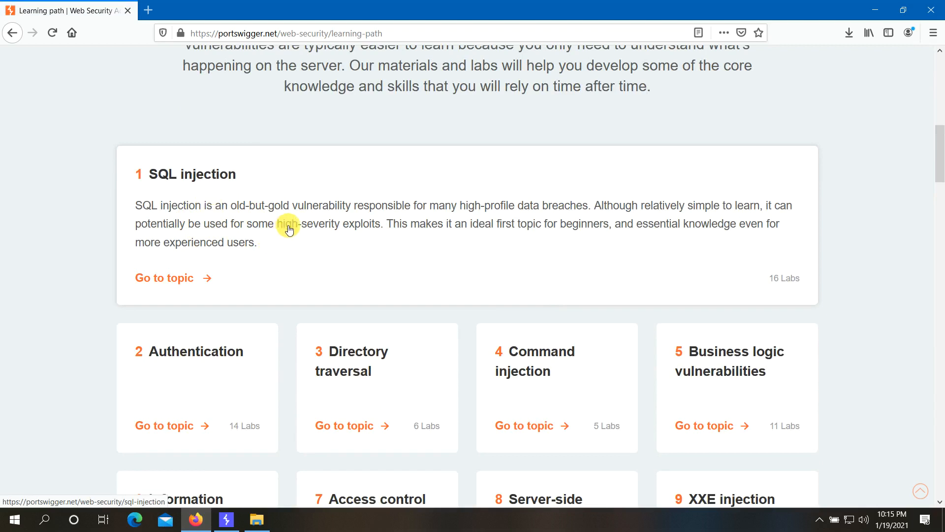
{"action": "scroll", "coordinate": [288, 226], "scroll_direction": "up", "scroll_amount": 1}
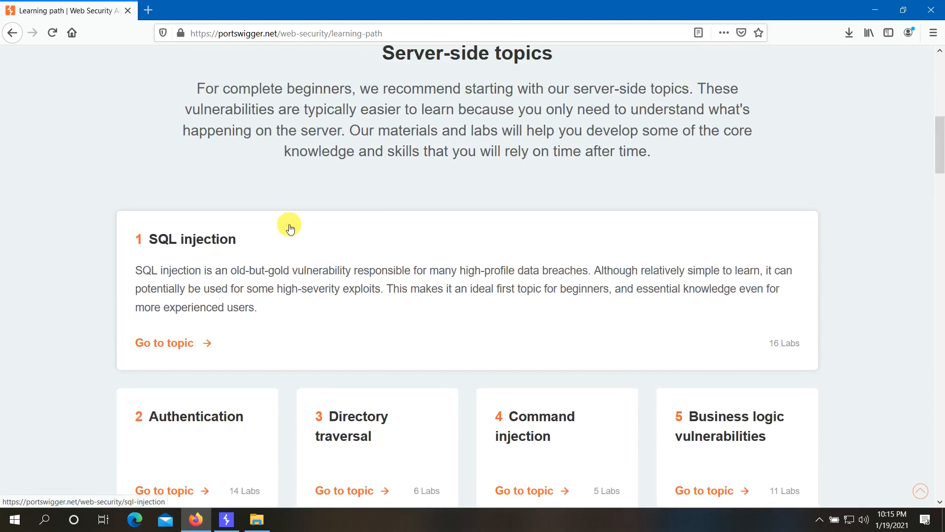
{"action": "scroll", "coordinate": [290, 227], "scroll_direction": "up", "scroll_amount": 1}
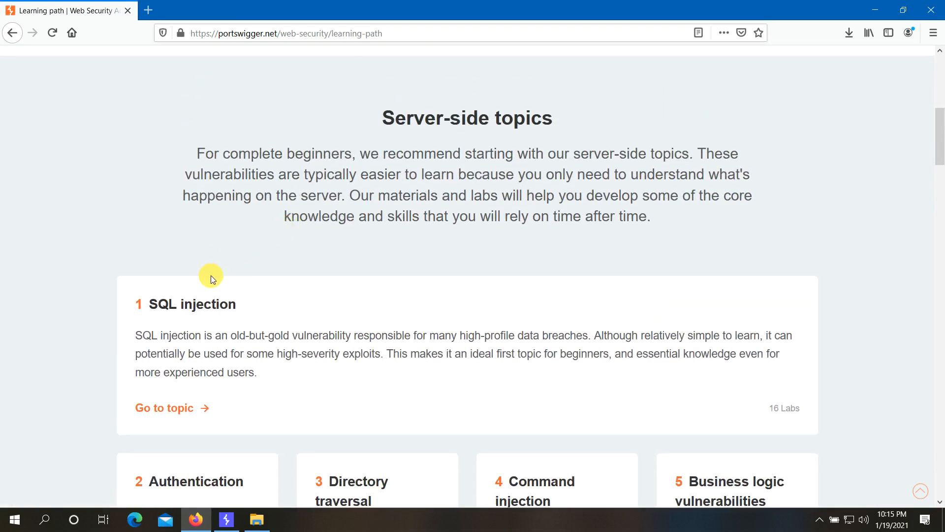
{"action": "scroll", "coordinate": [211, 276], "scroll_direction": "down", "scroll_amount": 2}
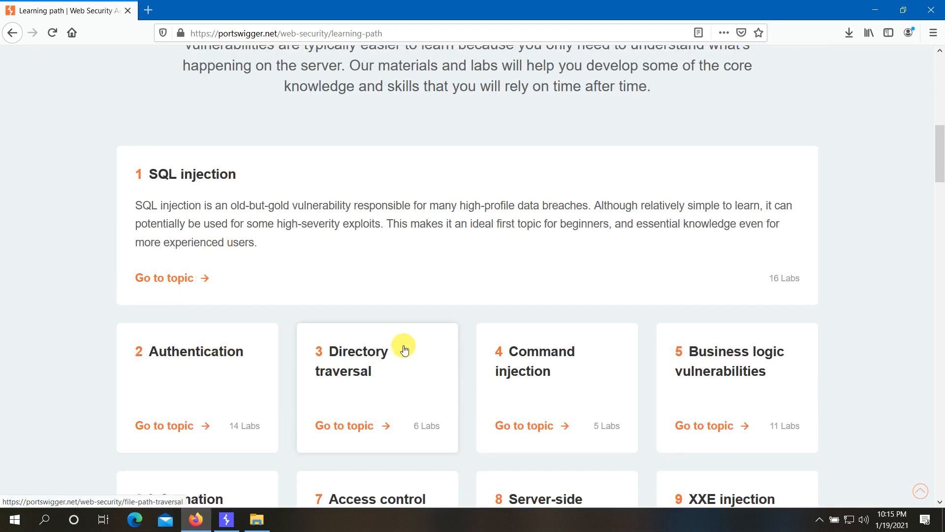
{"action": "scroll", "coordinate": [405, 349], "scroll_direction": "down", "scroll_amount": 1}
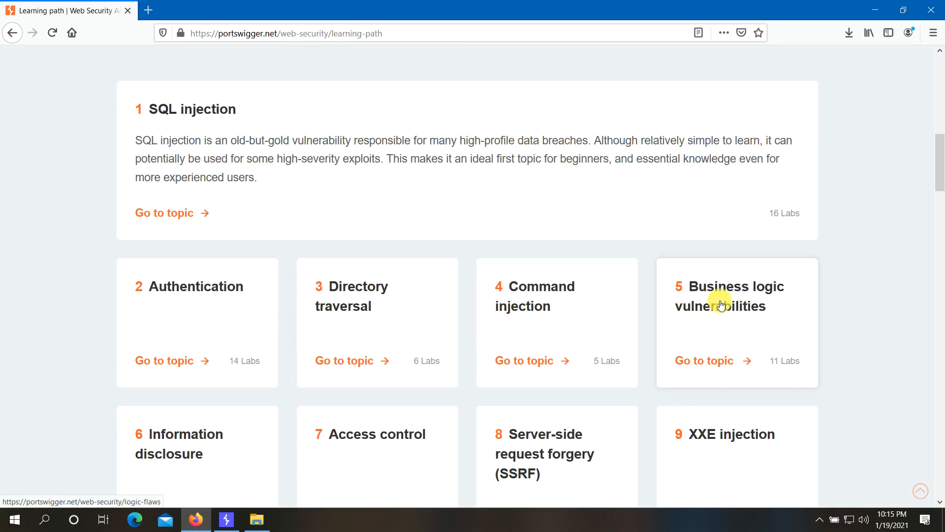
{"action": "scroll", "coordinate": [495, 294], "scroll_direction": "down", "scroll_amount": 2}
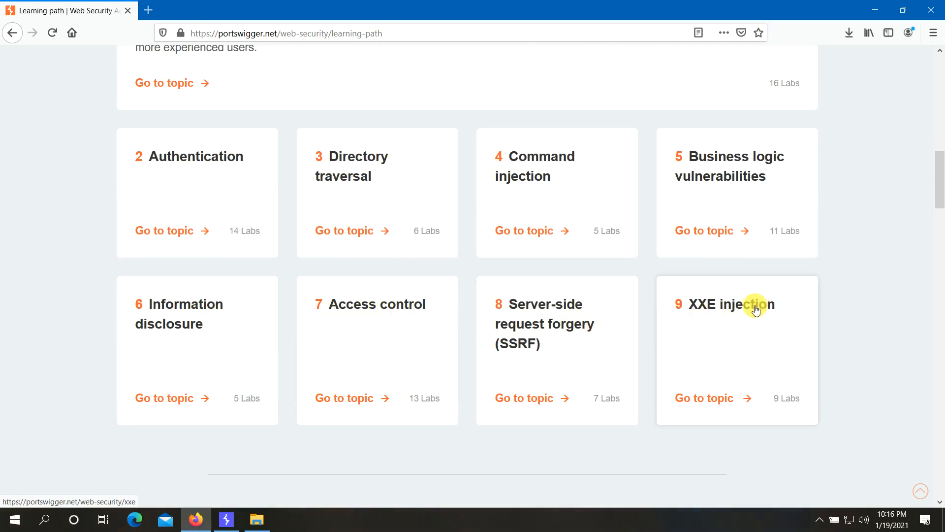
{"action": "scroll", "coordinate": [457, 298], "scroll_direction": "down", "scroll_amount": 3}
{"action": "scroll", "coordinate": [457, 297], "scroll_direction": "up", "scroll_amount": 8}
{"action": "scroll", "coordinate": [458, 299], "scroll_direction": "down", "scroll_amount": 3}
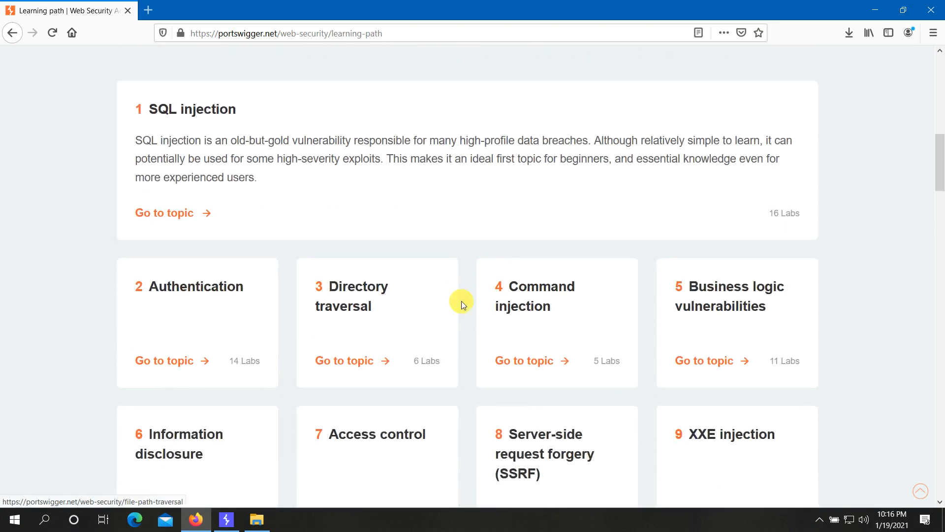
{"action": "left_click", "coordinate": [356, 295]}
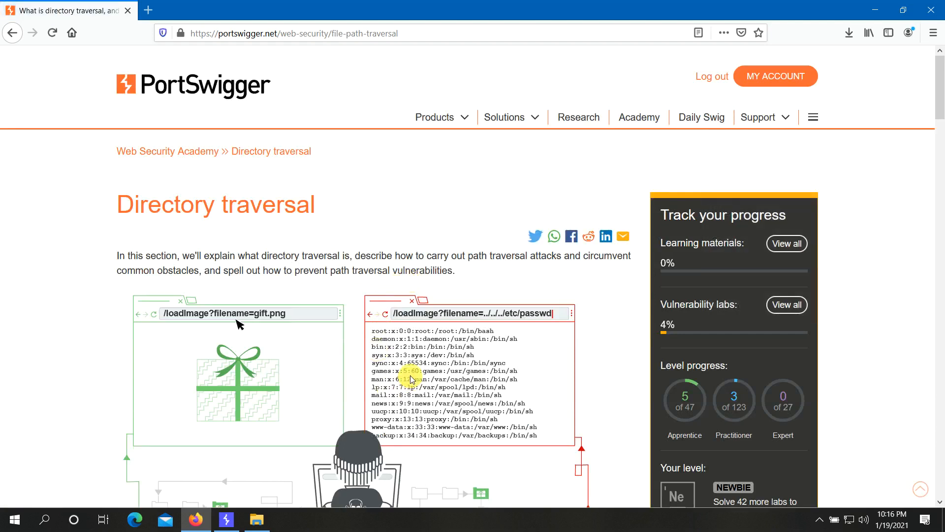
- Close the Downloads folder window and read down the Directory traversal article
{"action": "mouse_move", "coordinate": [262, 519]}
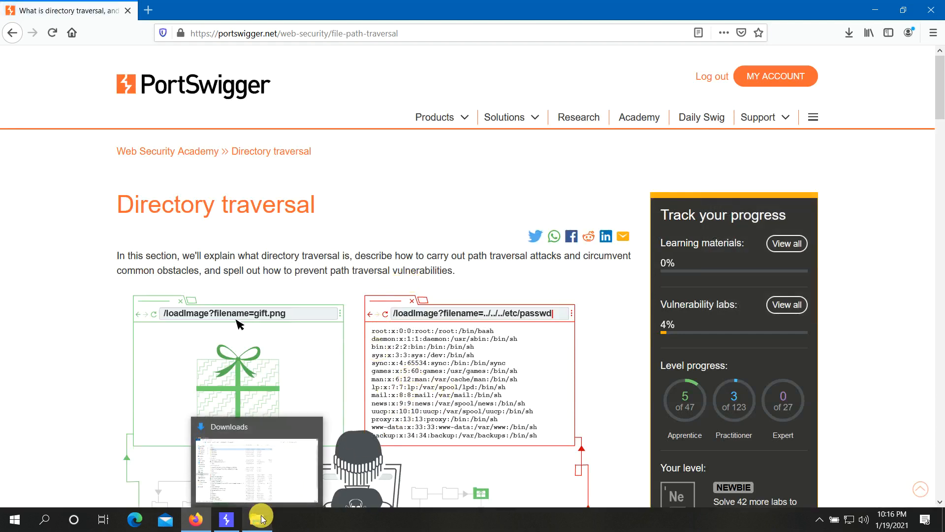
{"action": "left_click", "coordinate": [313, 427]}
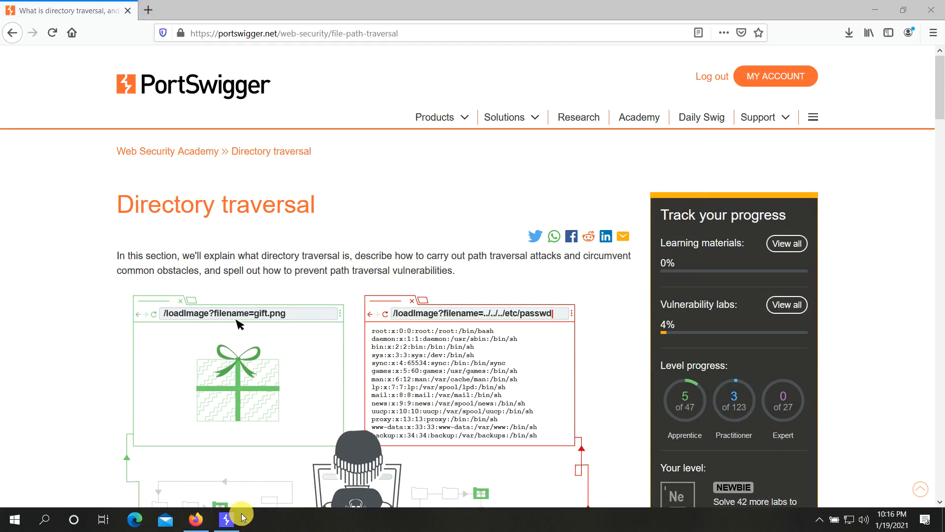
{"action": "scroll", "coordinate": [411, 288], "scroll_direction": "down", "scroll_amount": 5}
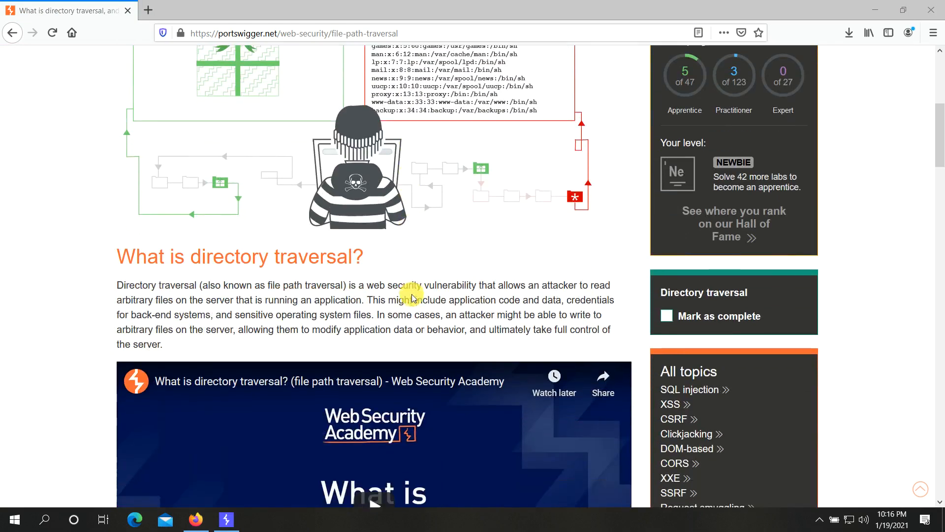
{"action": "scroll", "coordinate": [412, 294], "scroll_direction": "up", "scroll_amount": 5}
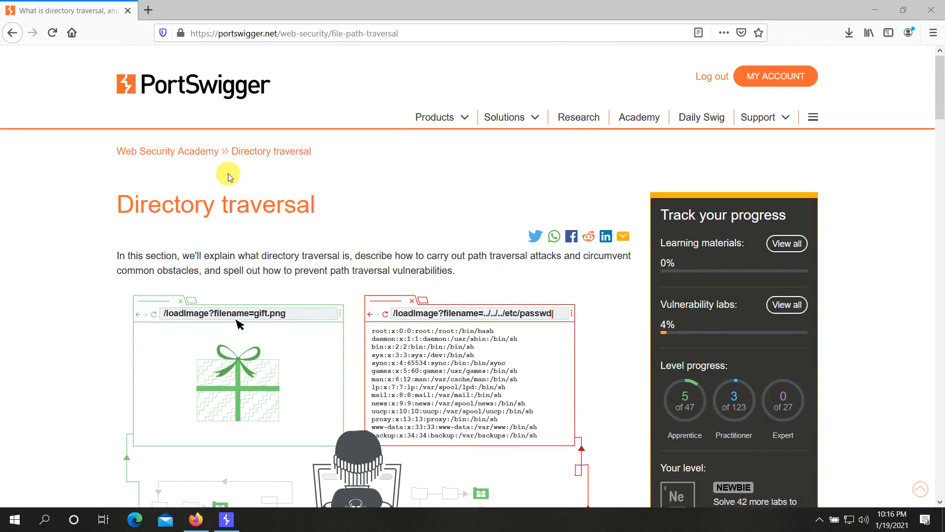
{"action": "scroll", "coordinate": [295, 222], "scroll_direction": "down", "scroll_amount": 5}
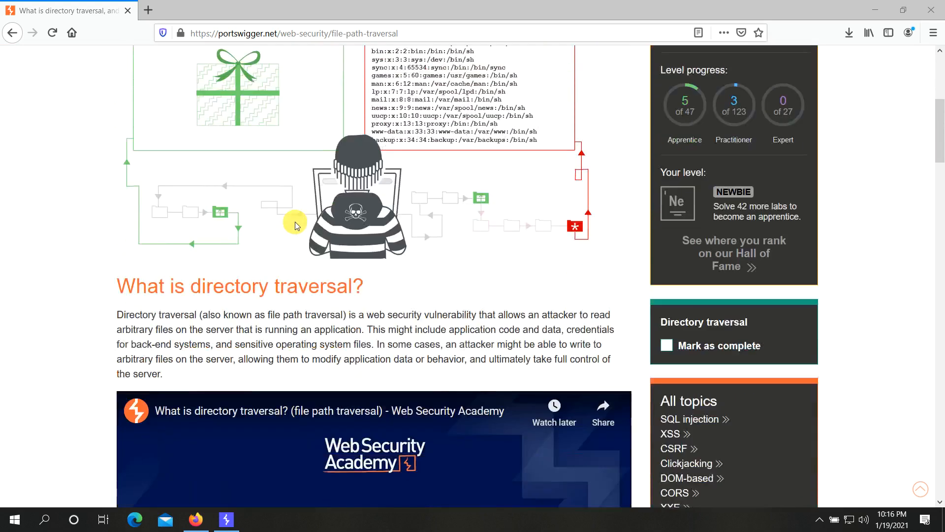
{"action": "scroll", "coordinate": [294, 221], "scroll_direction": "down", "scroll_amount": 5}
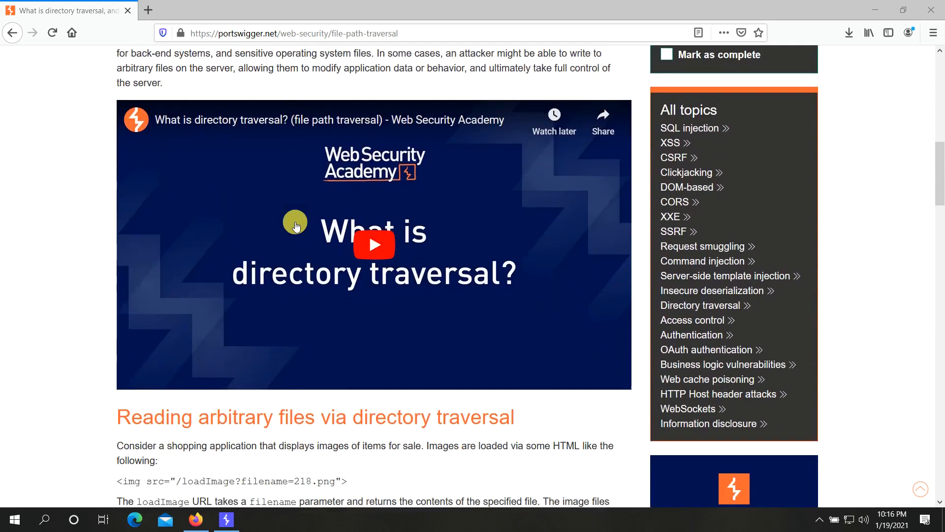
{"action": "scroll", "coordinate": [295, 222], "scroll_direction": "down", "scroll_amount": 7}
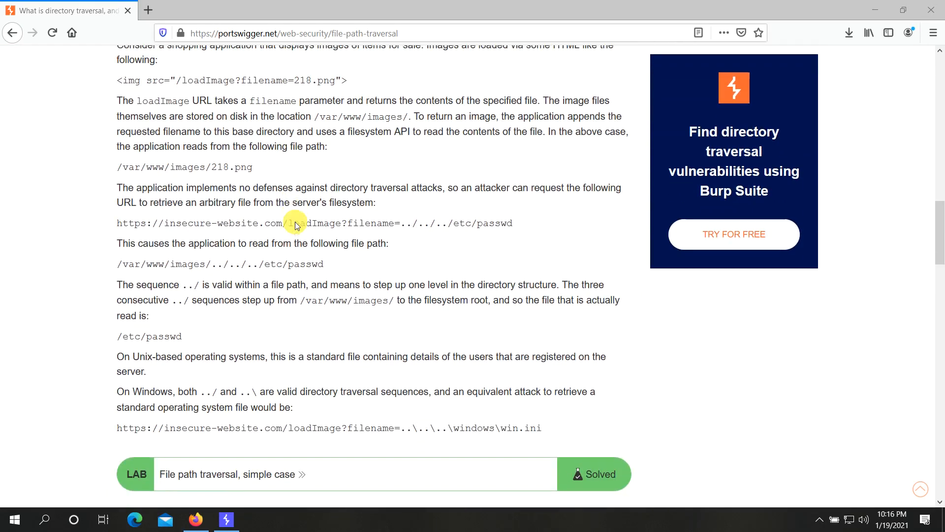
{"action": "scroll", "coordinate": [294, 222], "scroll_direction": "down", "scroll_amount": 2}
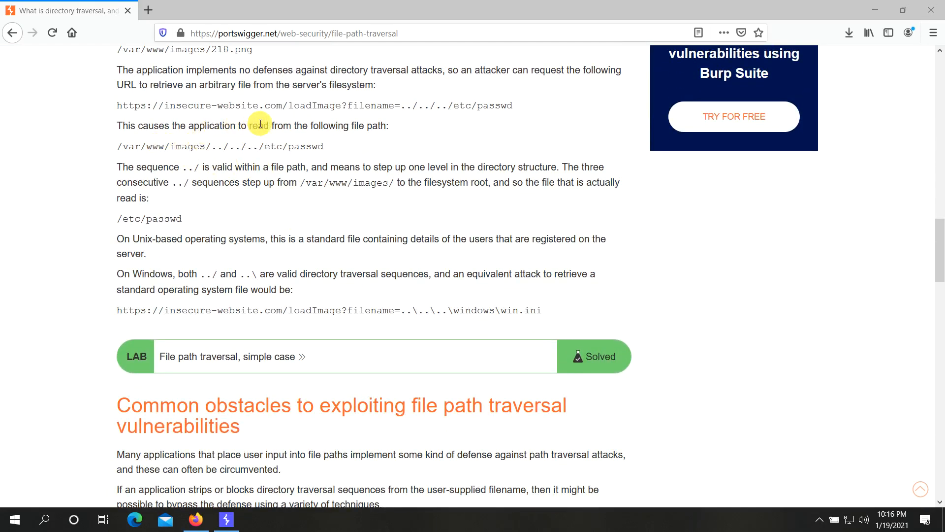
- Review the example attack URL, then open the 'File path traversal, simple case' lab
{"action": "left_click_drag", "start_coordinate": [118, 106], "coordinate": [508, 111]}
{"action": "left_click", "coordinate": [547, 123]}
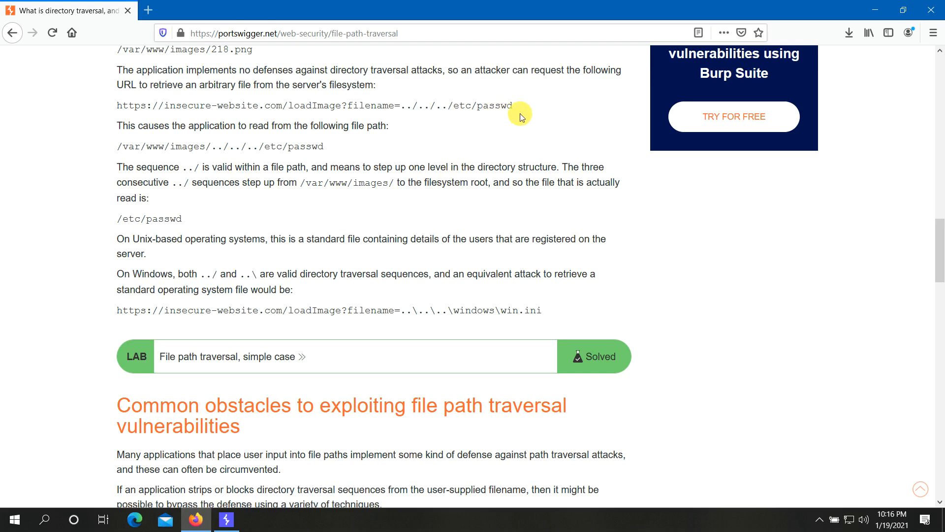
{"action": "scroll", "coordinate": [492, 185], "scroll_direction": "down", "scroll_amount": 4}
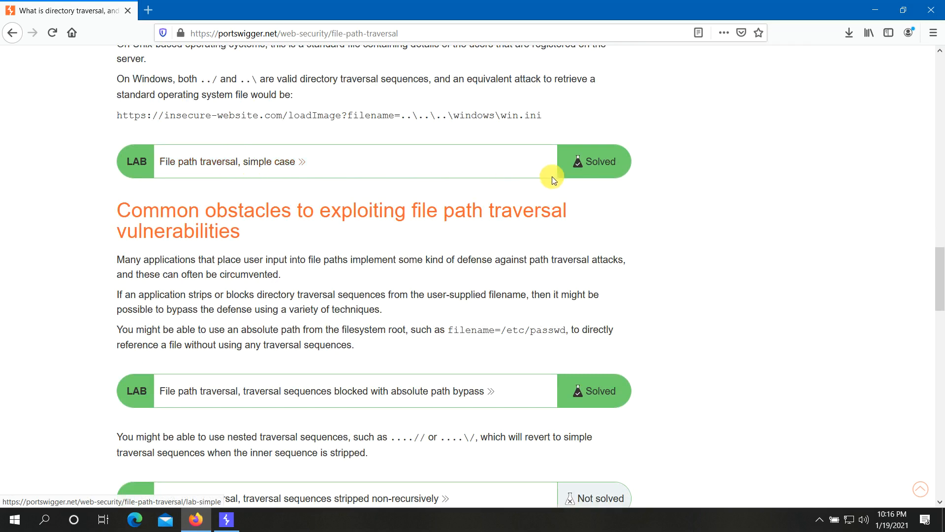
{"action": "scroll", "coordinate": [605, 245], "scroll_direction": "down", "scroll_amount": 3}
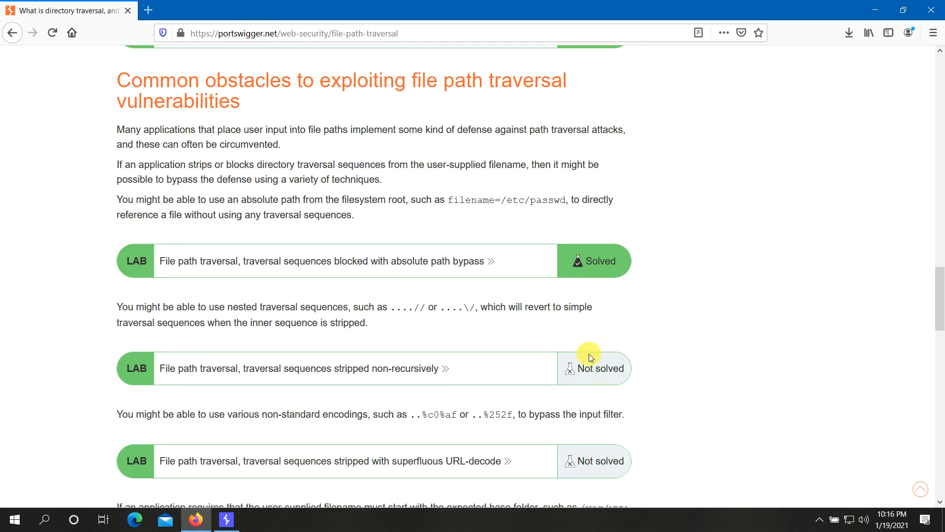
{"action": "scroll", "coordinate": [625, 350], "scroll_direction": "up", "scroll_amount": 4}
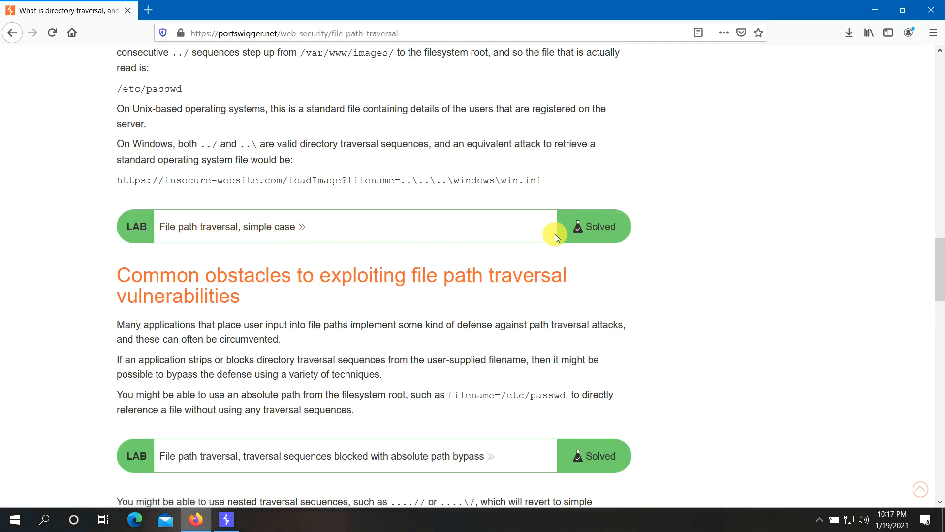
{"action": "left_click", "coordinate": [282, 236]}
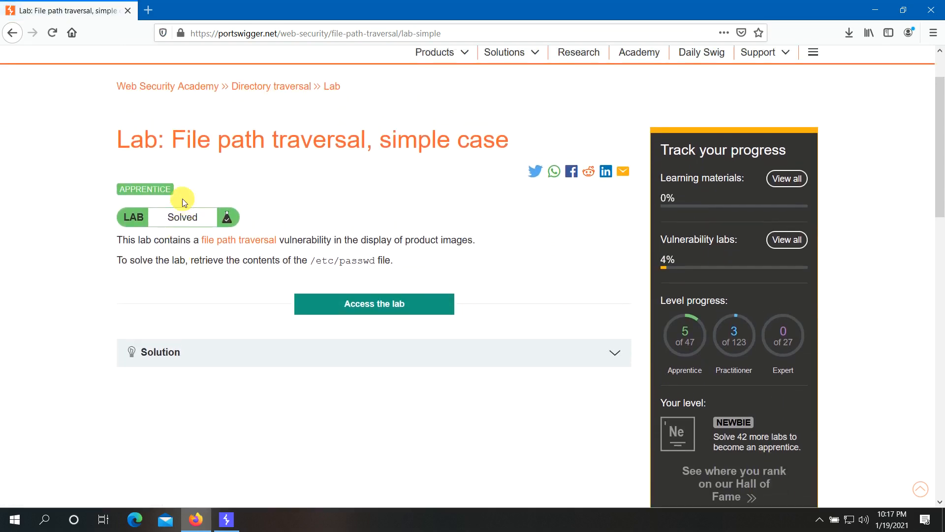
- Read the product-image description and start the 'File path traversal, simple case' lab instance
{"action": "scroll", "coordinate": [376, 295], "scroll_direction": "down", "scroll_amount": 2}
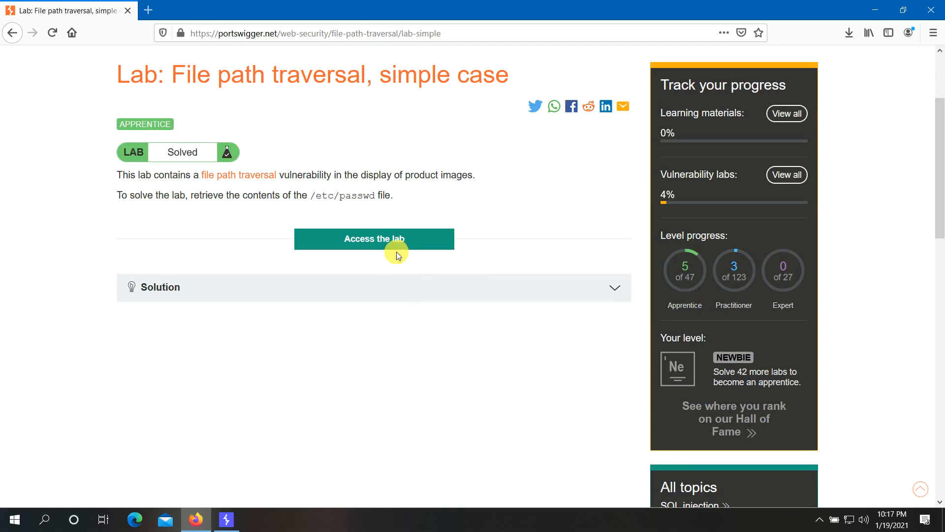
{"action": "scroll", "coordinate": [285, 229], "scroll_direction": "up", "scroll_amount": 1}
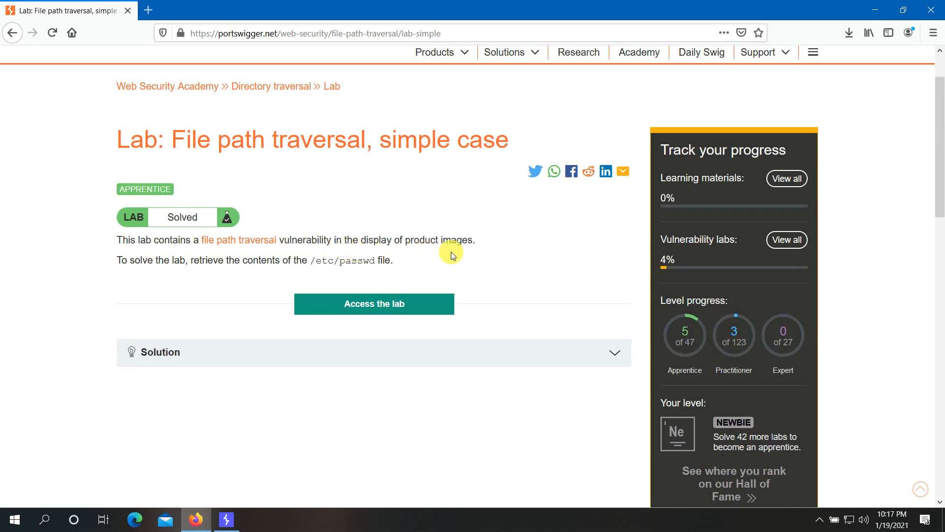
{"action": "left_click_drag", "start_coordinate": [406, 240], "coordinate": [475, 240]}
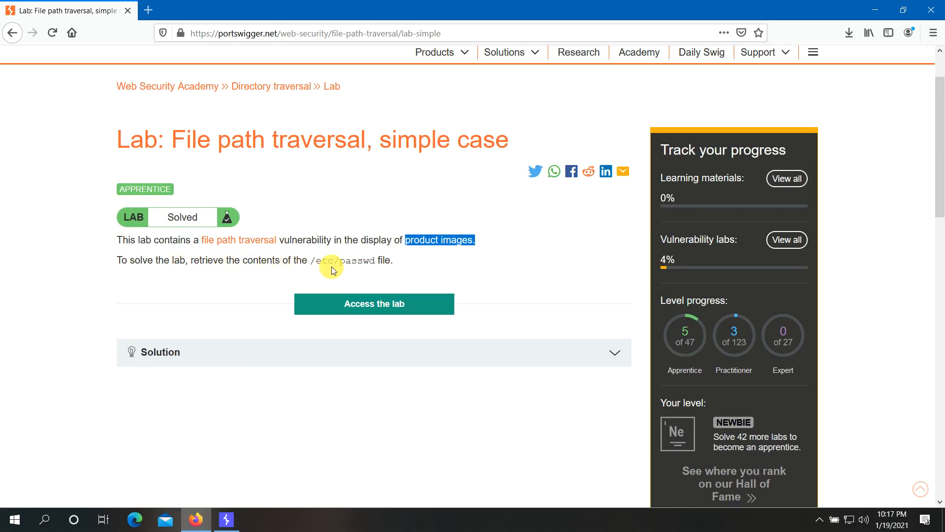
{"action": "left_click", "coordinate": [376, 306]}
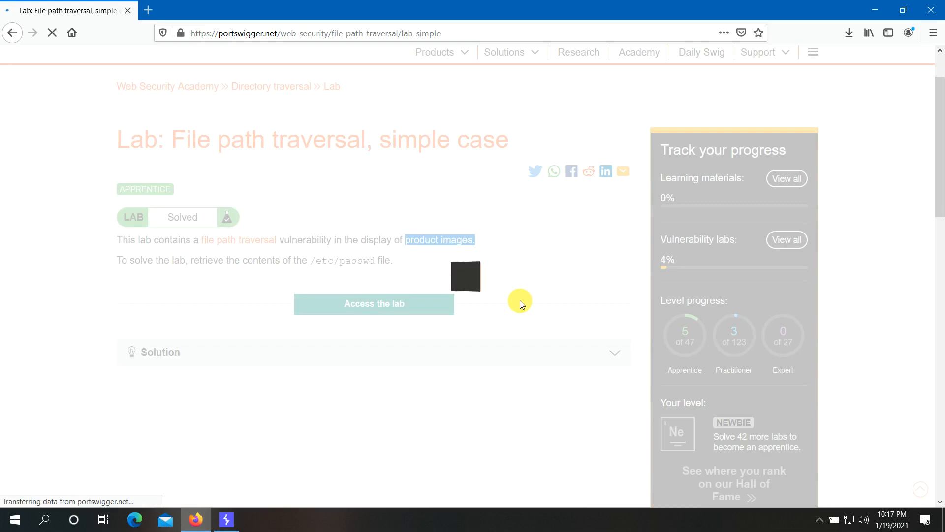
- In Burp, verify the 127.0.0.1:8080 listener runs and intercept is off, then return to Firefox
{"action": "left_click", "coordinate": [234, 524]}
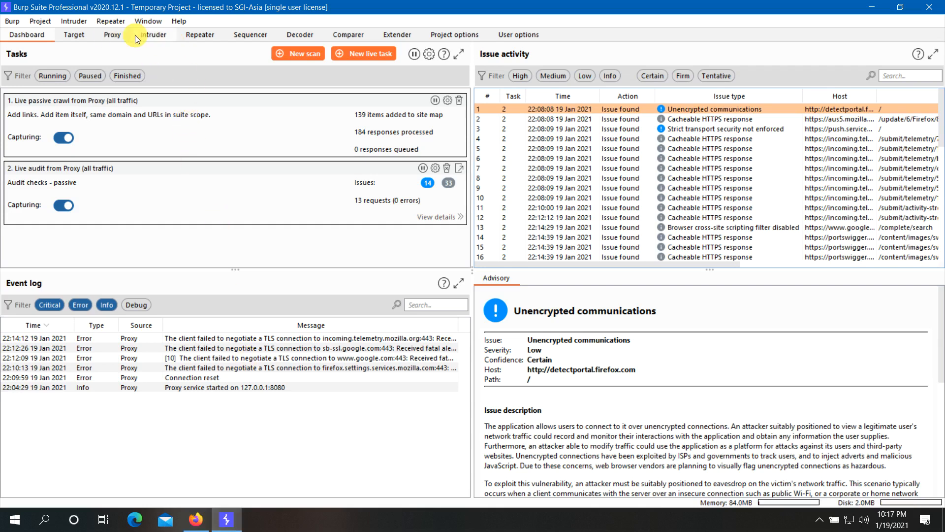
{"action": "left_click", "coordinate": [114, 33]}
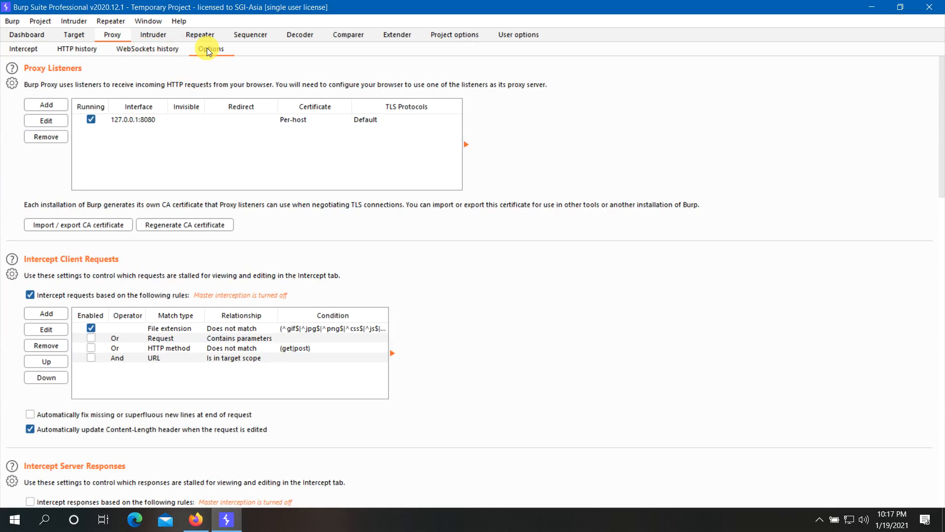
{"action": "left_click", "coordinate": [135, 120]}
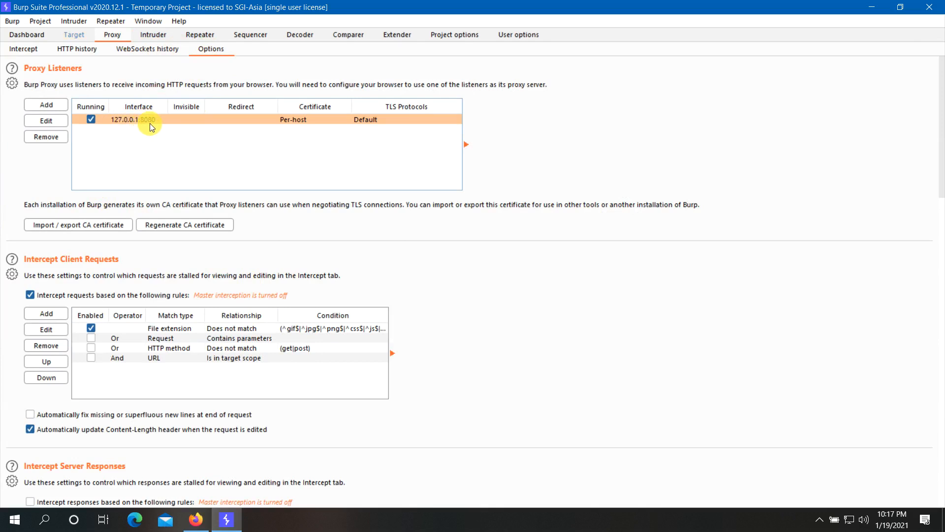
{"action": "left_click", "coordinate": [32, 49]}
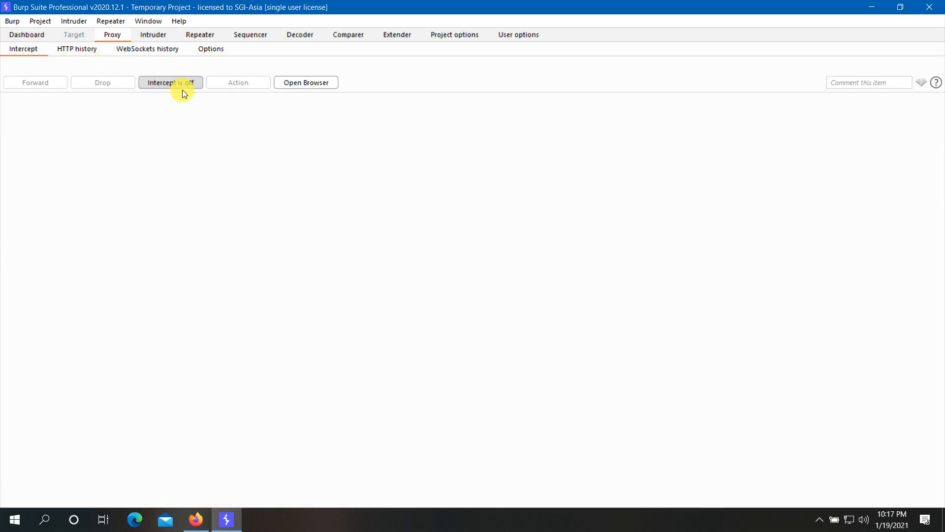
{"action": "left_click", "coordinate": [195, 519]}
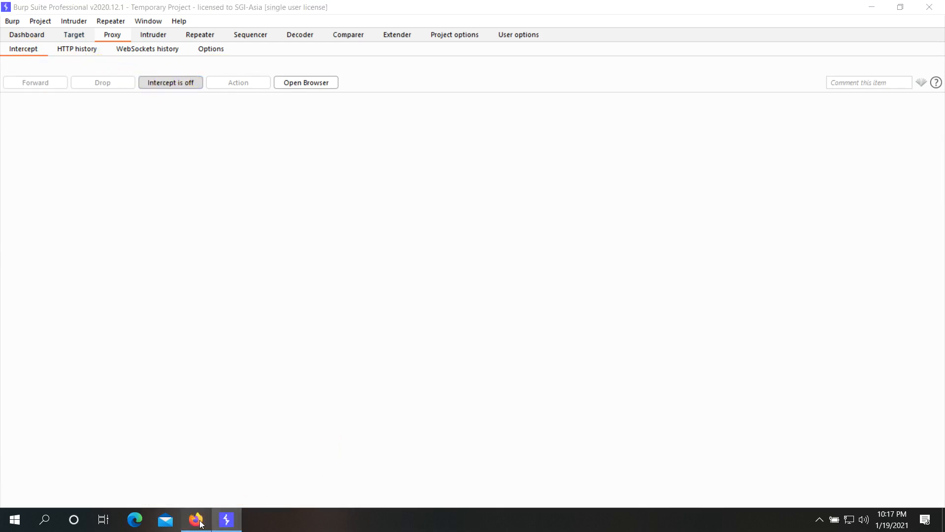
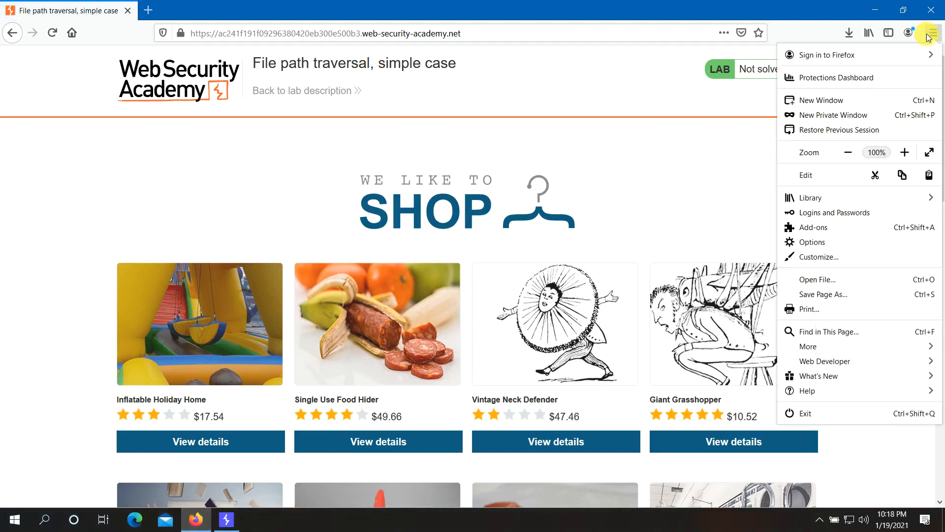
- Open Firefox Options and filter them with 'proxy' to show Network Settings
{"action": "left_click", "coordinate": [845, 242]}
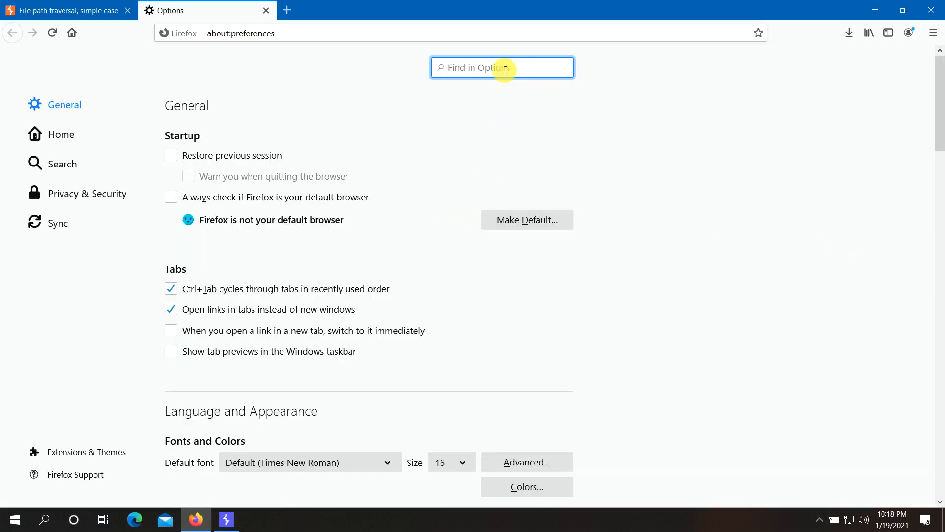
{"action": "type", "text": "proxy"}
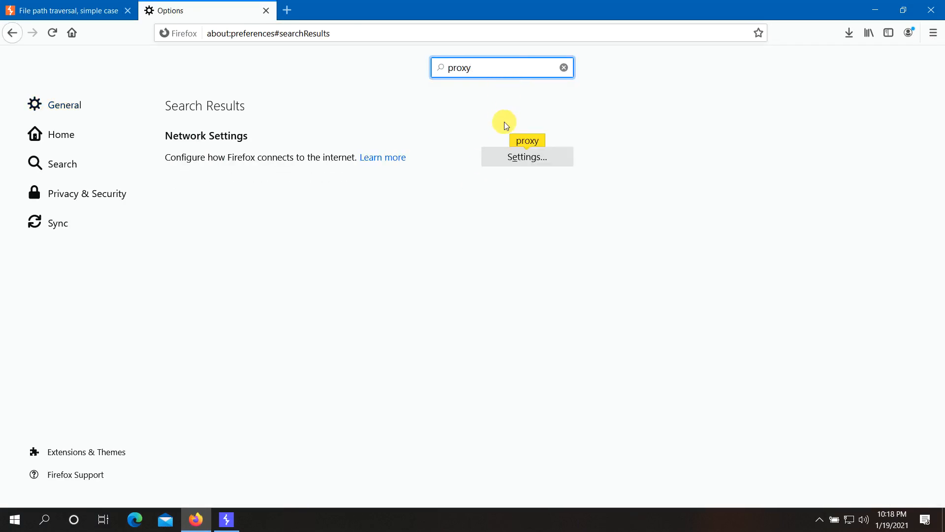
- Set a manual HTTP proxy of 127.0.0.1 port 8080, also for FTP and HTTPS, and save
{"action": "left_click", "coordinate": [527, 162]}
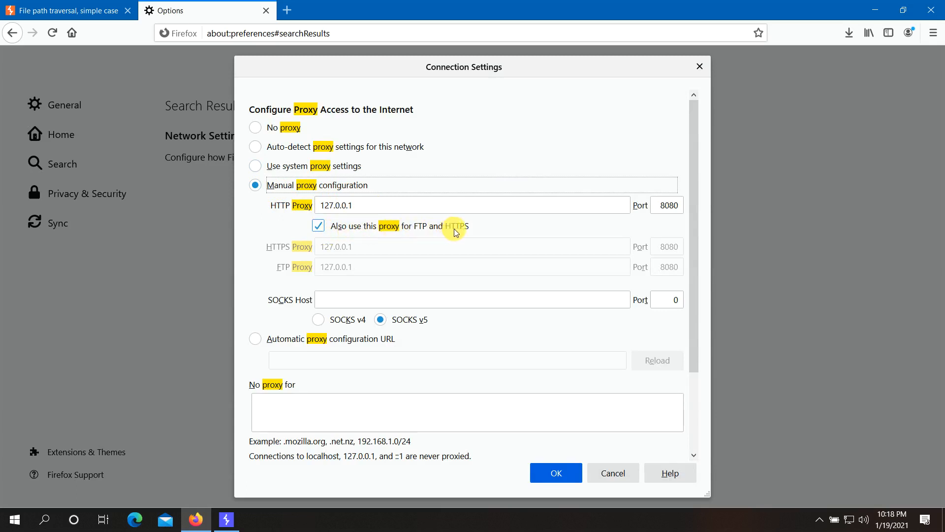
{"action": "left_click_drag", "start_coordinate": [663, 207], "coordinate": [693, 208]}
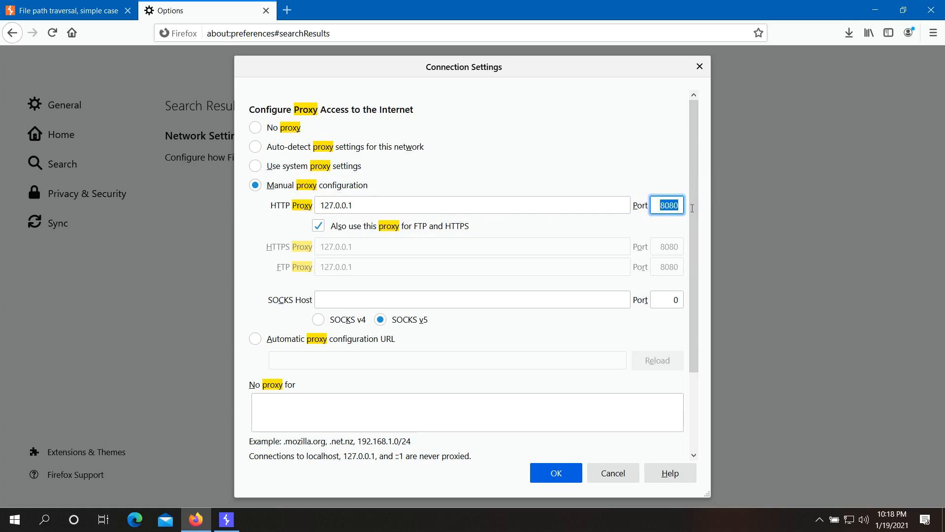
{"action": "left_click", "coordinate": [629, 166]}
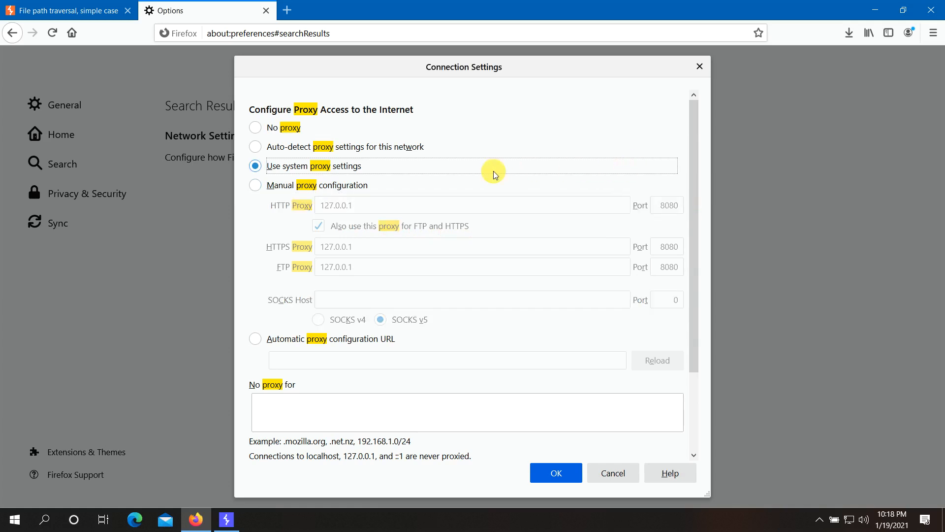
{"action": "left_click", "coordinate": [289, 188]}
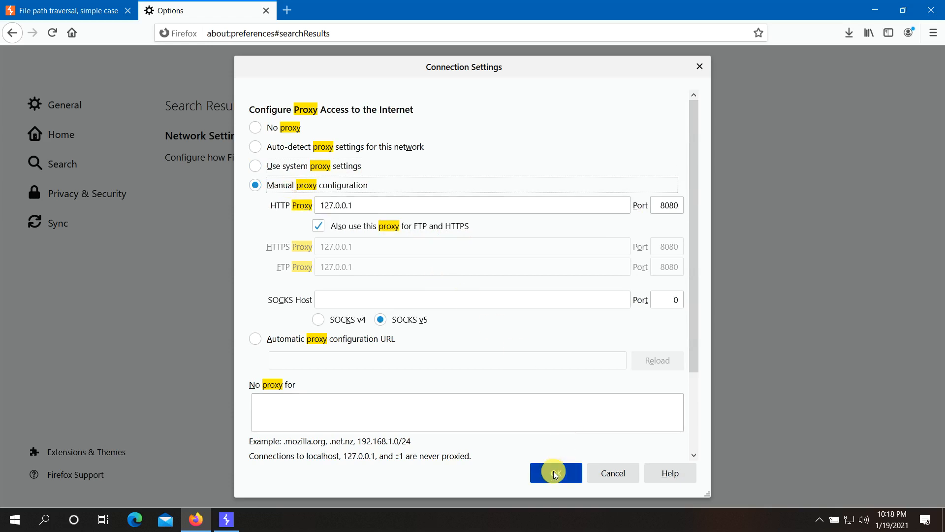
{"action": "left_click", "coordinate": [317, 407]}
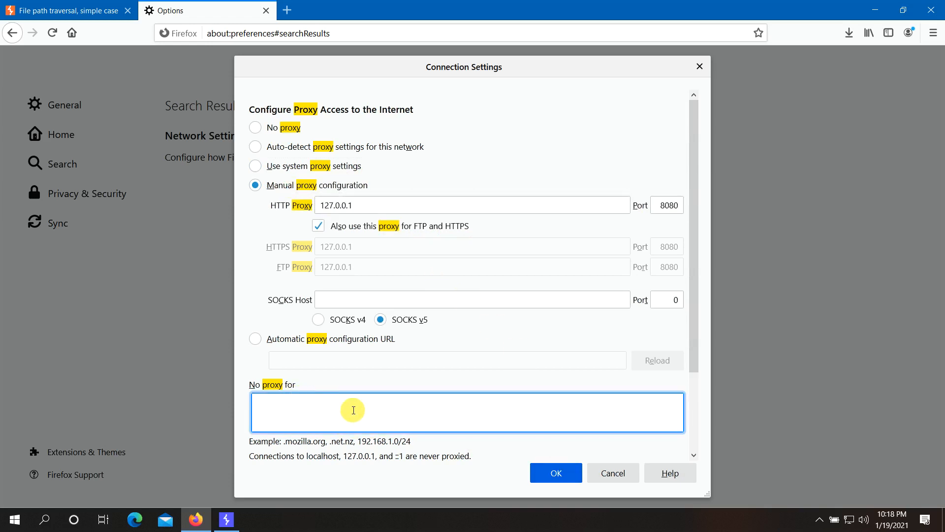
{"action": "left_click", "coordinate": [557, 472]}
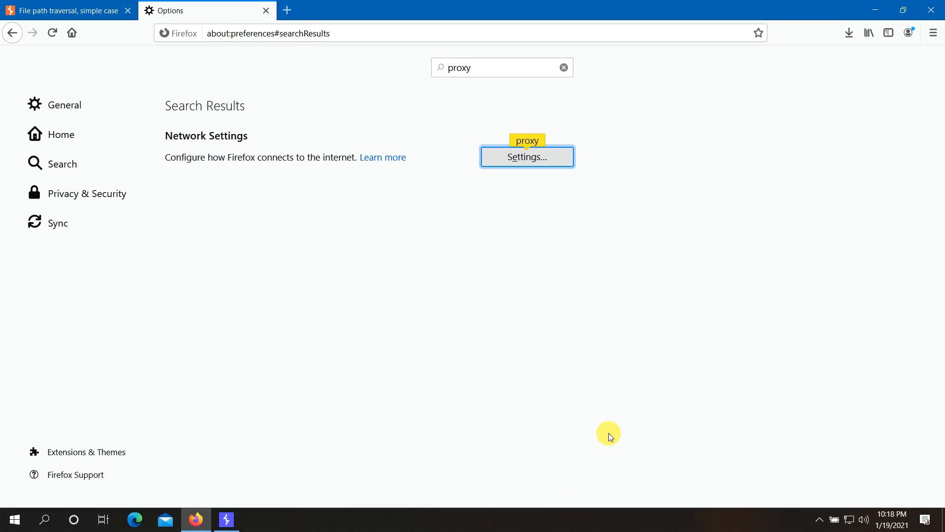
- Turn Burp's intercept on, then reload the shop page so Burp captures its GET / request
{"action": "left_click", "coordinate": [267, 10]}
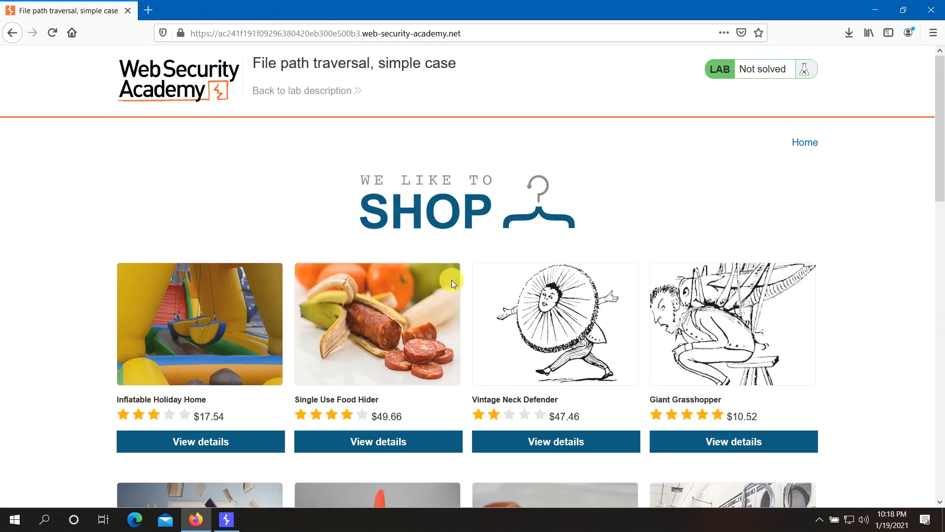
{"action": "left_click", "coordinate": [234, 521]}
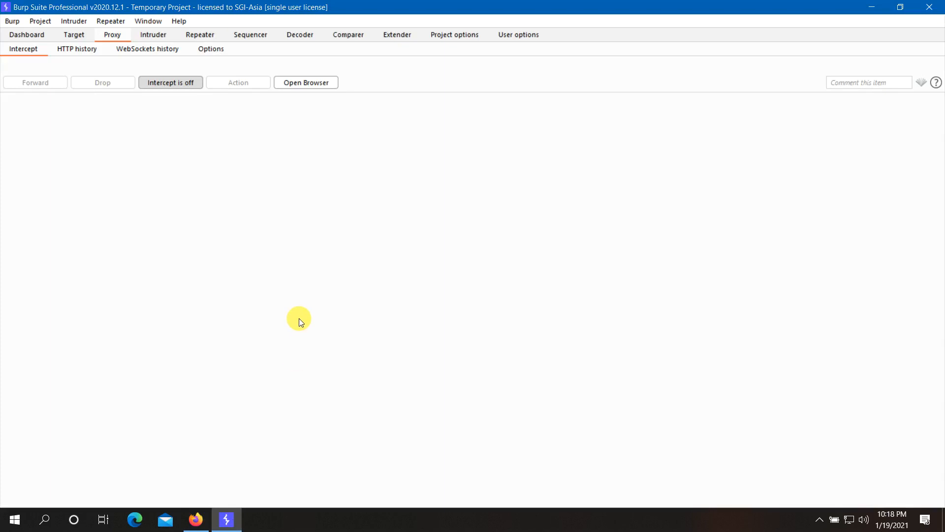
{"action": "left_click", "coordinate": [169, 84]}
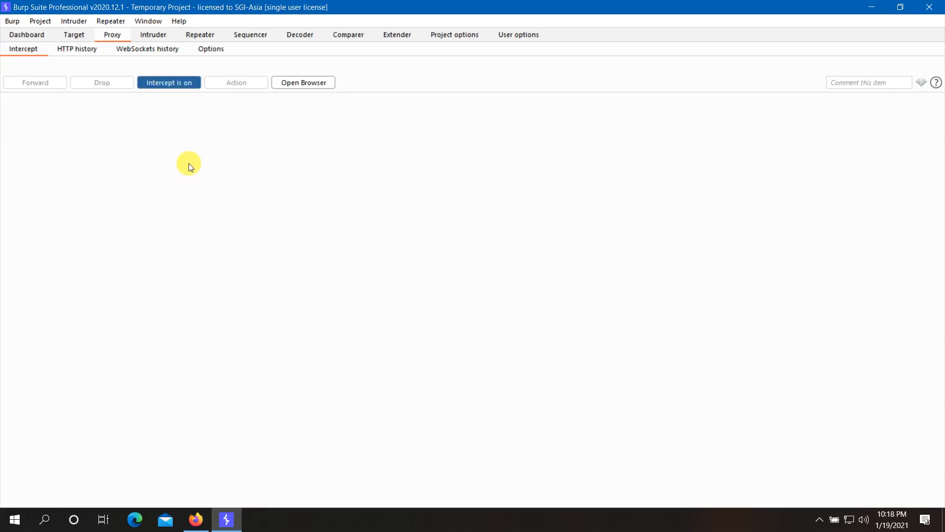
{"action": "left_click", "coordinate": [196, 519]}
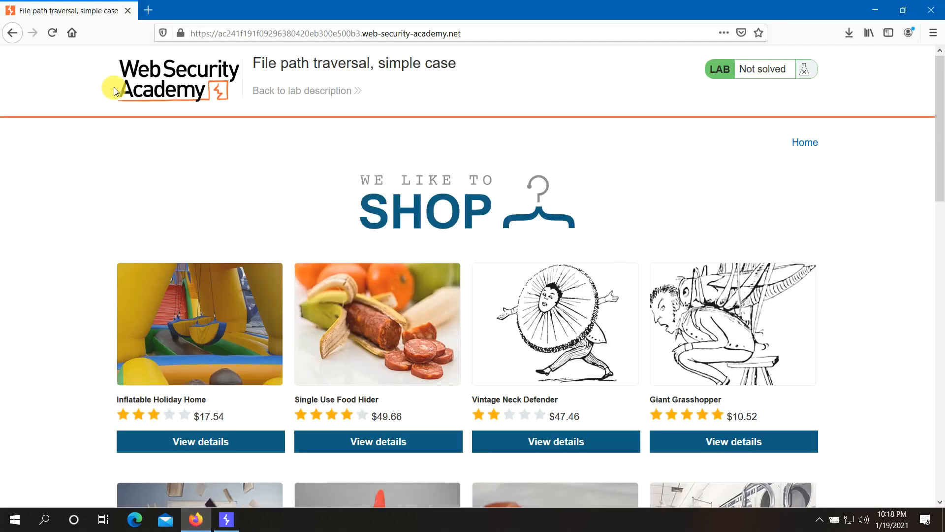
{"action": "left_click", "coordinate": [53, 40]}
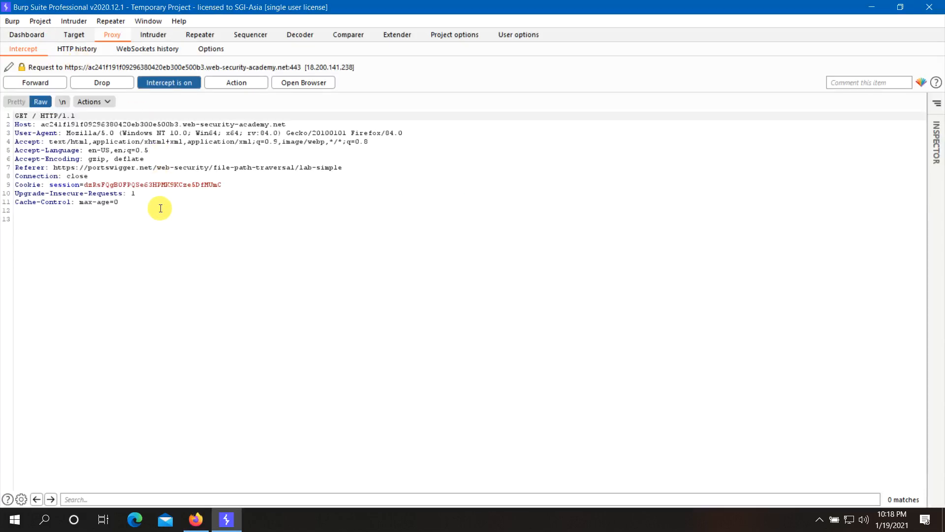
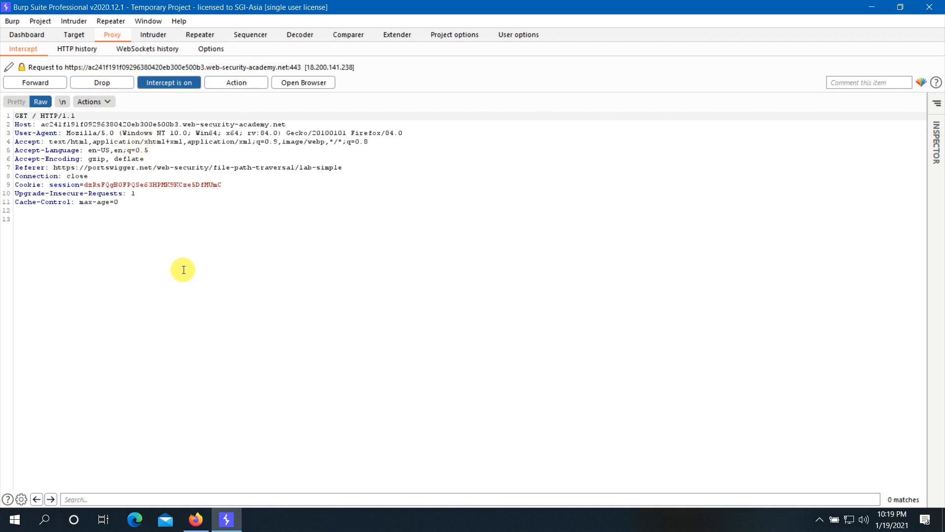
- Forward the captured GET / homepage request and check the shop page loading in Firefox
{"action": "left_click", "coordinate": [34, 83]}
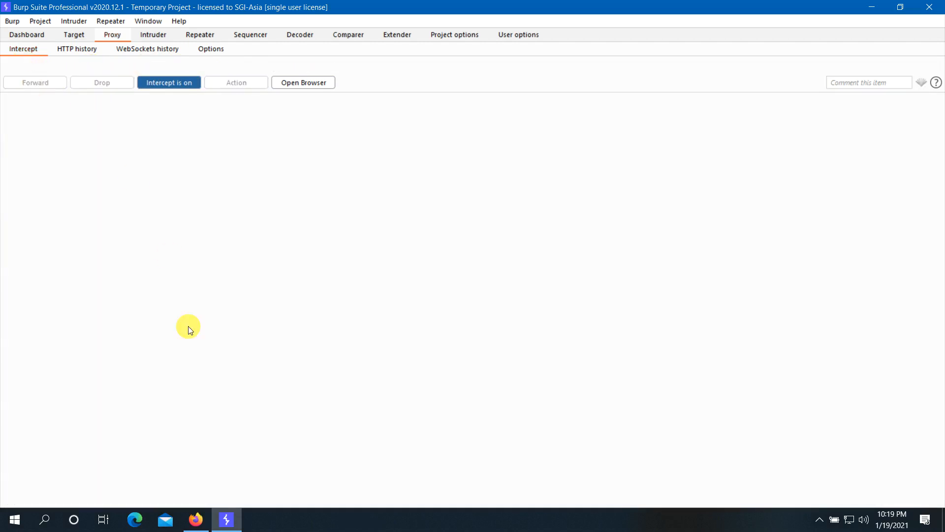
{"action": "left_click", "coordinate": [195, 520]}
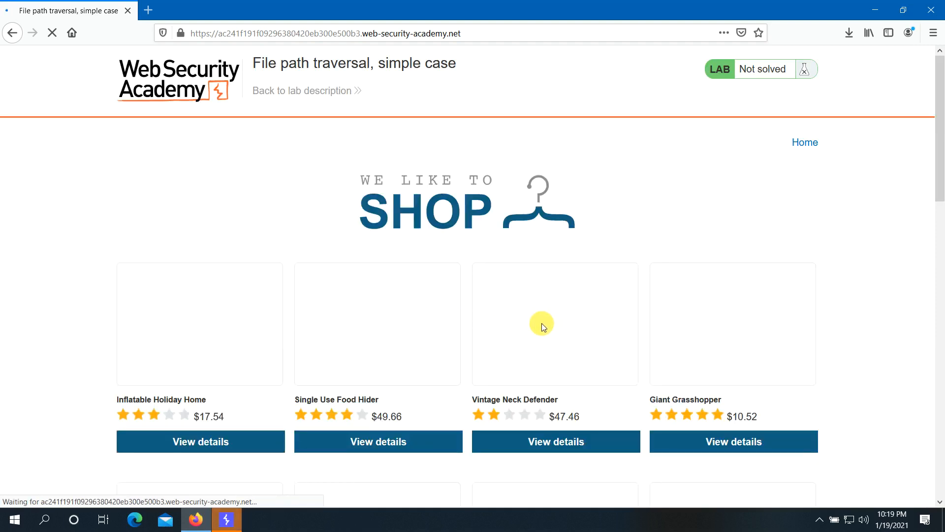
{"action": "left_click", "coordinate": [228, 520]}
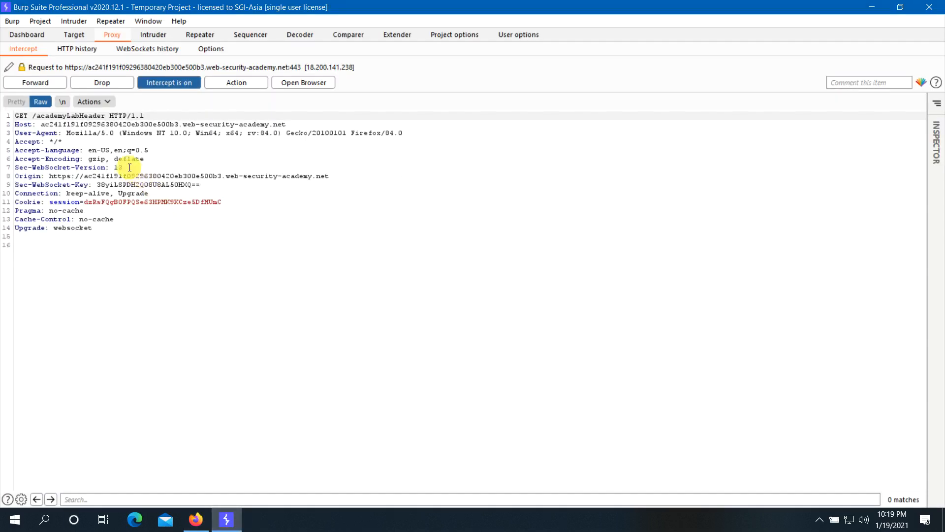
- Forward the /academyLabHeader request and the image?filename= requests for 59.jpg, 20.jpg and 27.jpg
{"action": "left_click", "coordinate": [47, 84]}
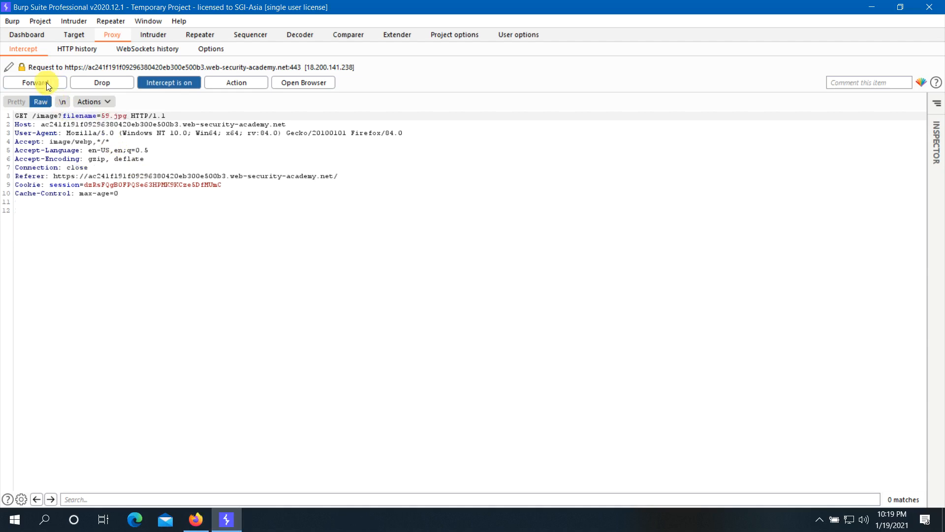
{"action": "left_click", "coordinate": [47, 82]}
{"action": "left_click", "coordinate": [46, 82]}
{"action": "left_click", "coordinate": [47, 82]}
{"action": "left_click", "coordinate": [49, 82]}
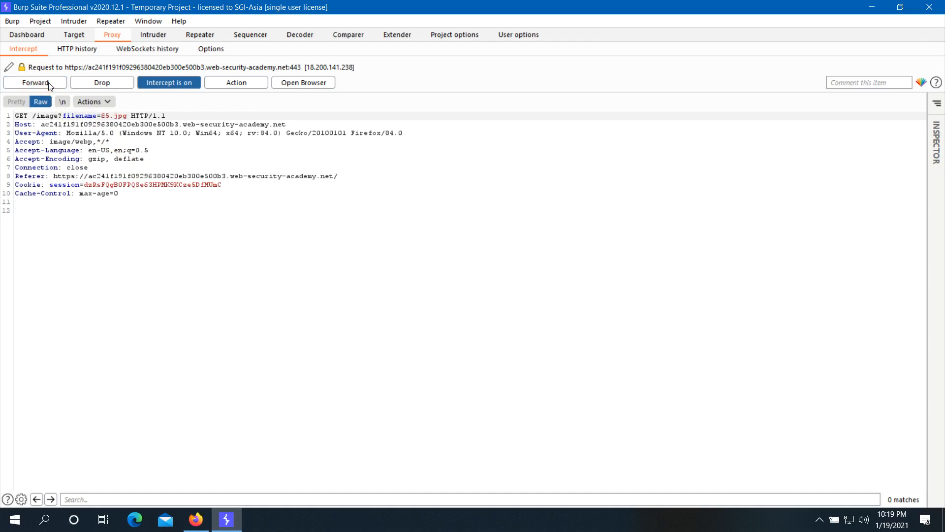
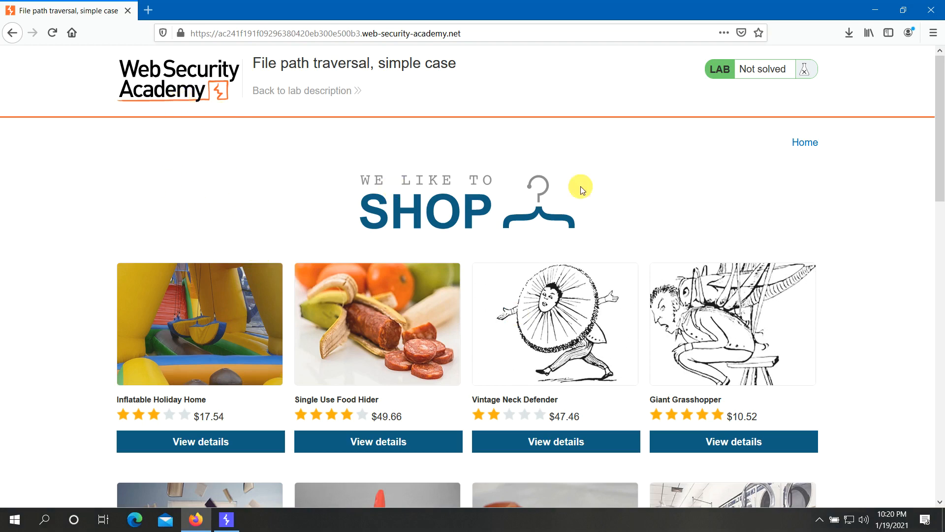
- Reload the shop home page and bring up the context menu on the Inflatable Holiday Home image
{"action": "left_click", "coordinate": [811, 147]}
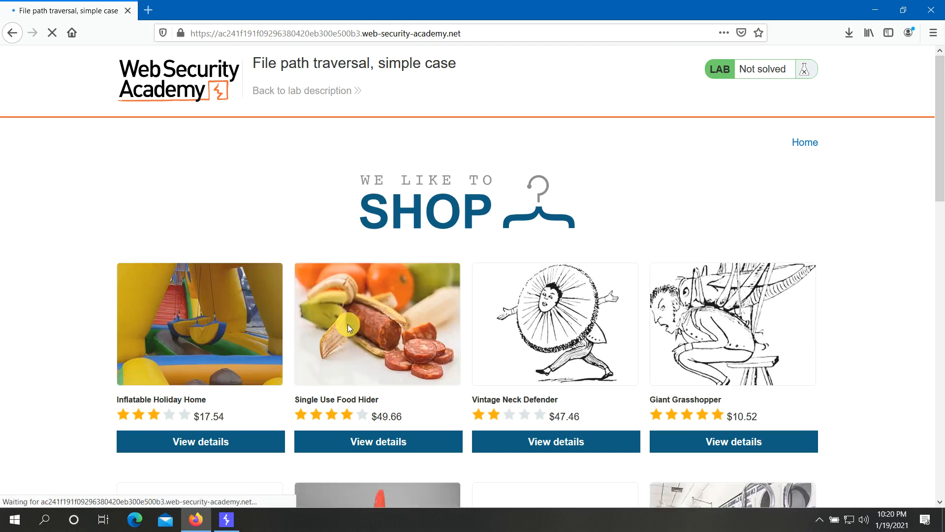
{"action": "right_click", "coordinate": [239, 303]}
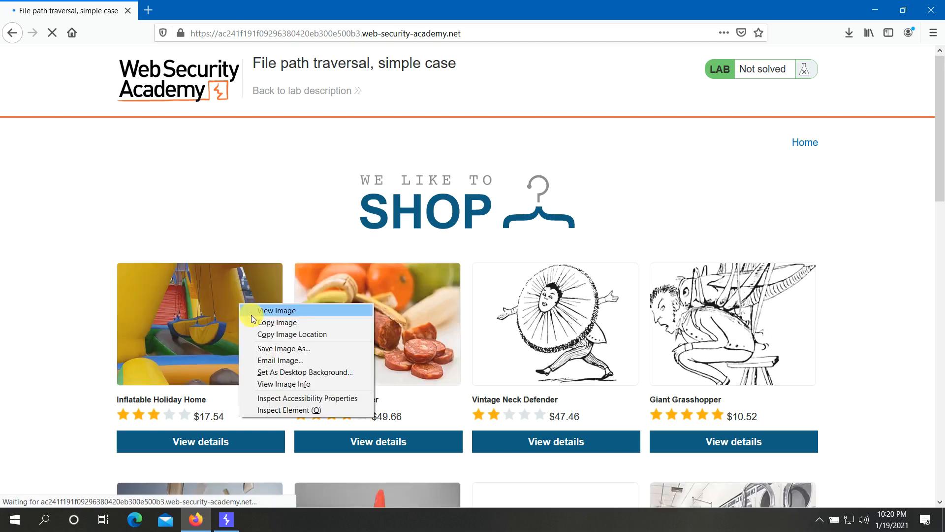
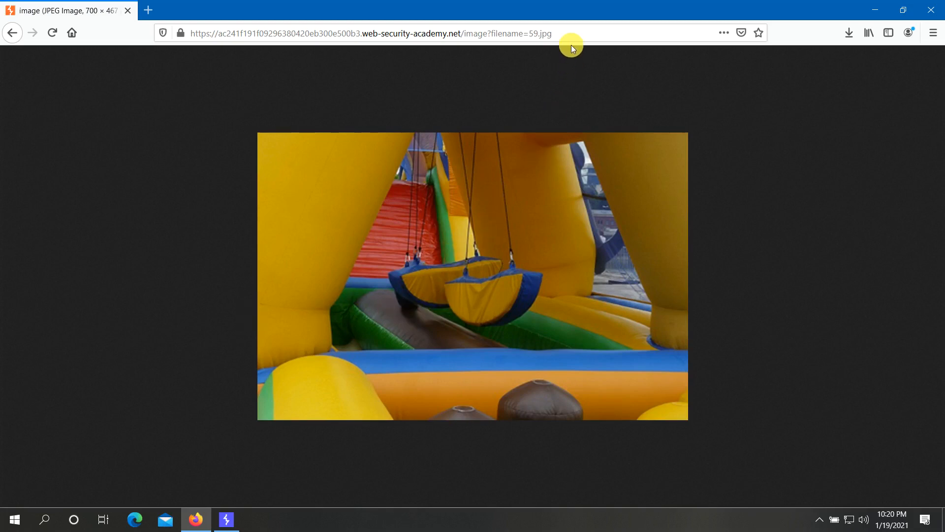
- Select the image?filename=59.jpg address in Firefox's address bar and launch Notepad by searching 'note'
{"action": "left_click_drag", "start_coordinate": [565, 33], "coordinate": [190, 28]}
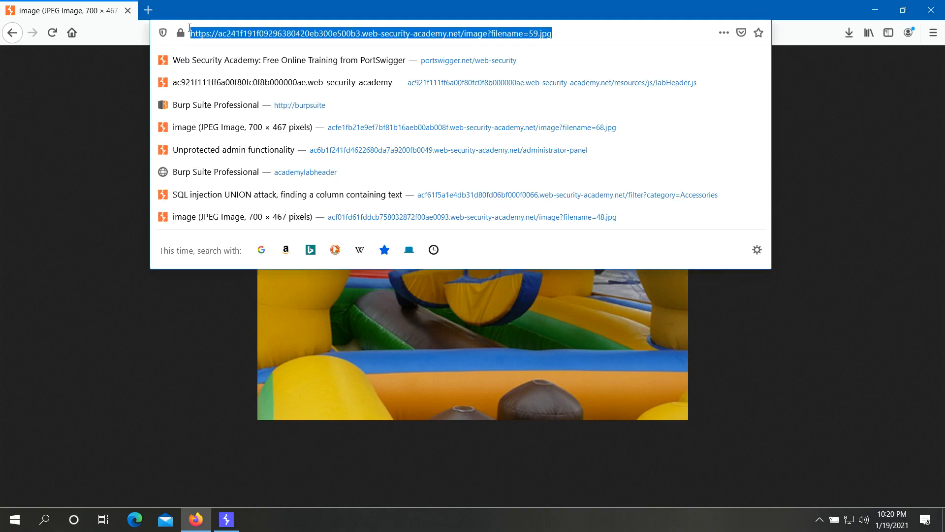
{"action": "left_click", "coordinate": [16, 526]}
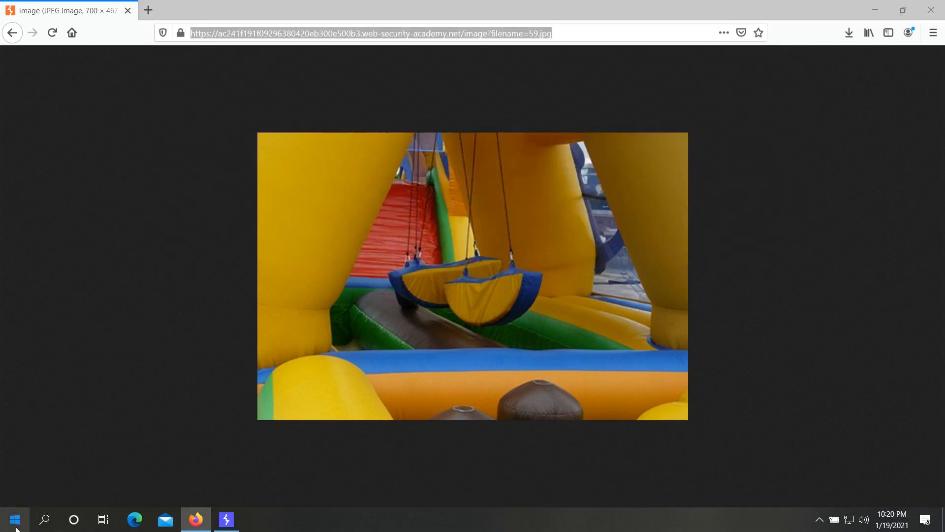
{"action": "type", "text": "note"}
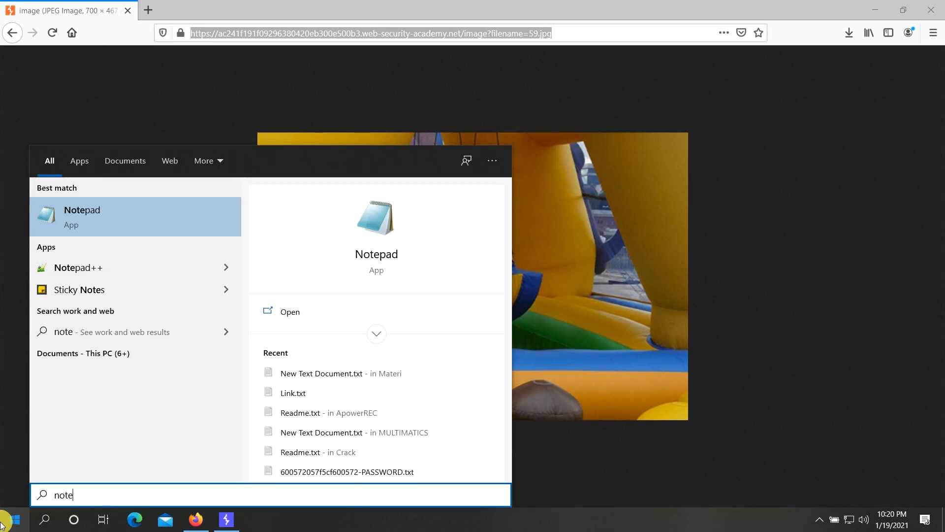
{"action": "key", "text": "Return"}
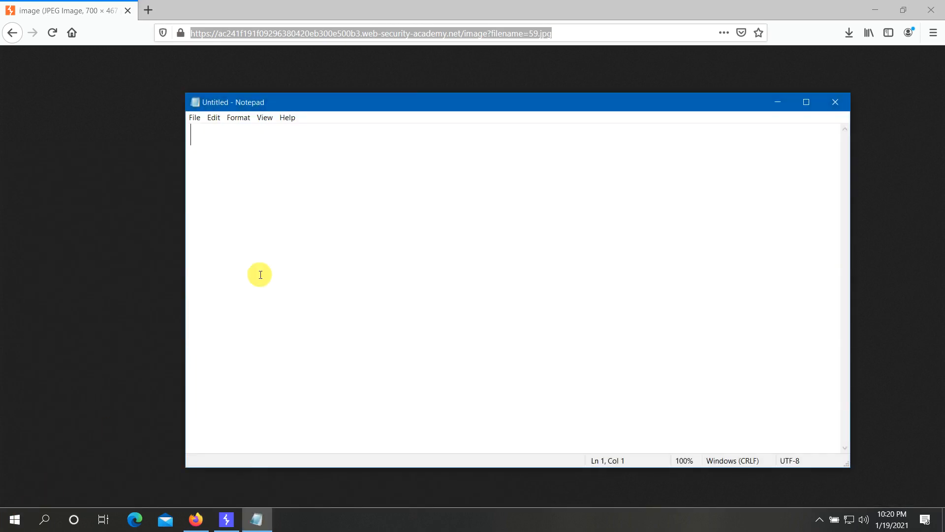
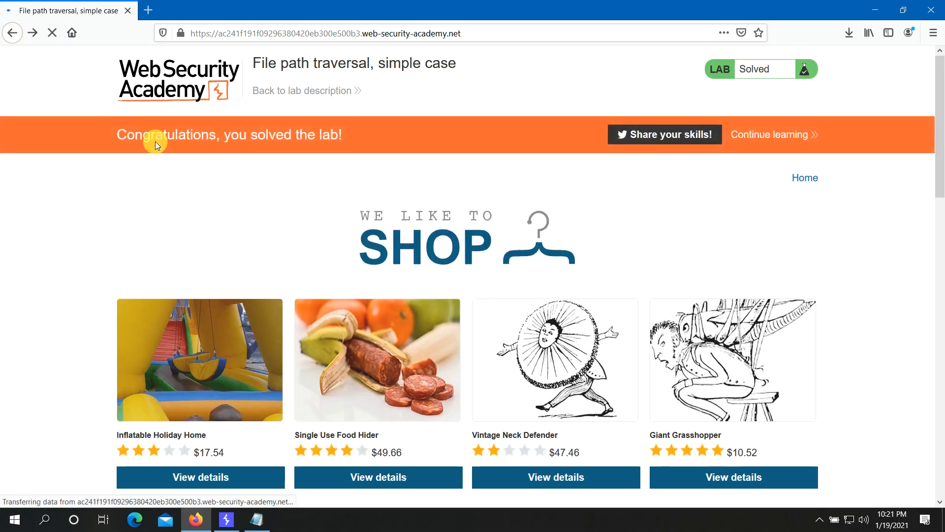
- Highlight the lab-solved congratulations message on the banner, then clear the highlight
{"action": "left_click_drag", "start_coordinate": [114, 133], "coordinate": [318, 153]}
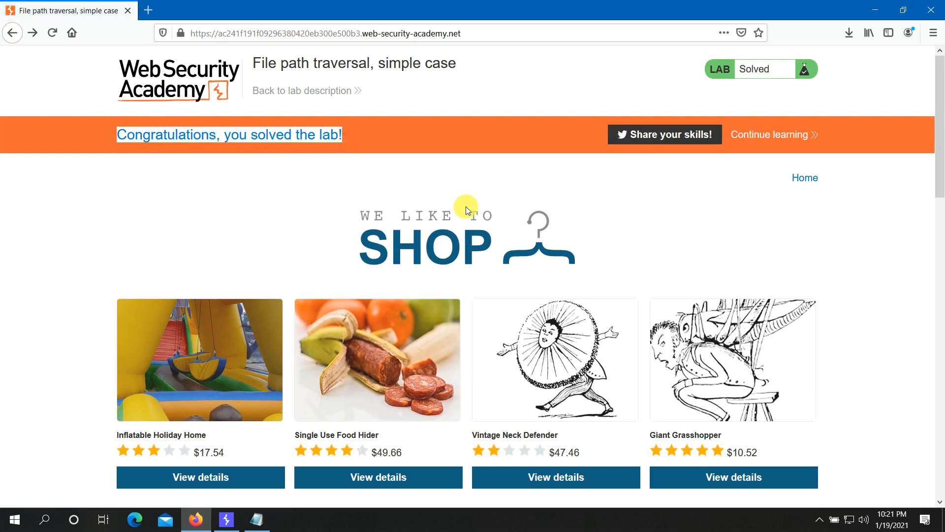
{"action": "left_click", "coordinate": [463, 181]}
{"action": "left_click", "coordinate": [463, 181]}
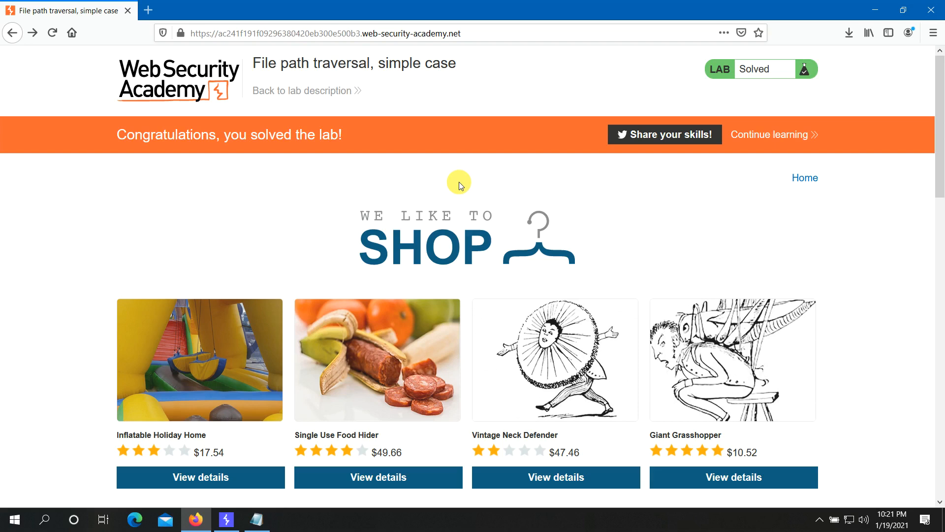
- In Burp, switch Proxy > Intercept to 'Intercept is on', then return to Firefox
{"action": "left_click", "coordinate": [226, 523]}
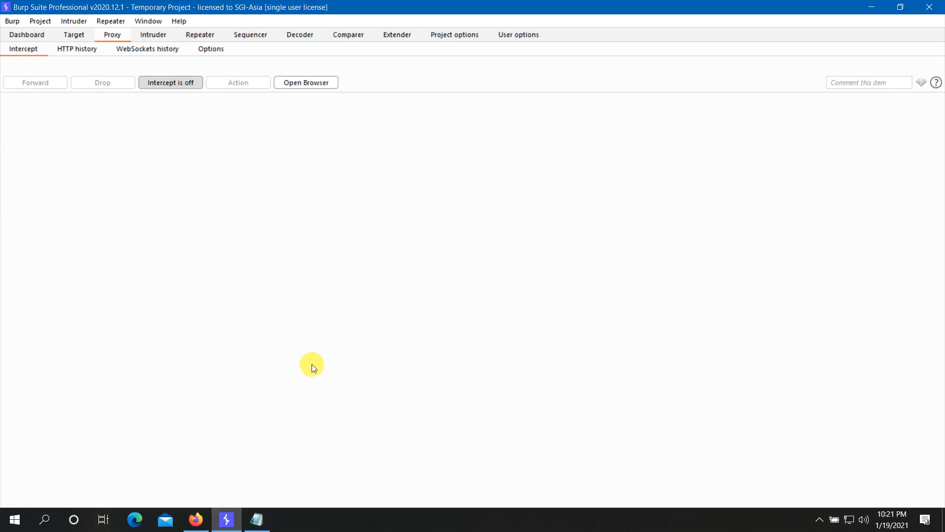
{"action": "left_click", "coordinate": [164, 85]}
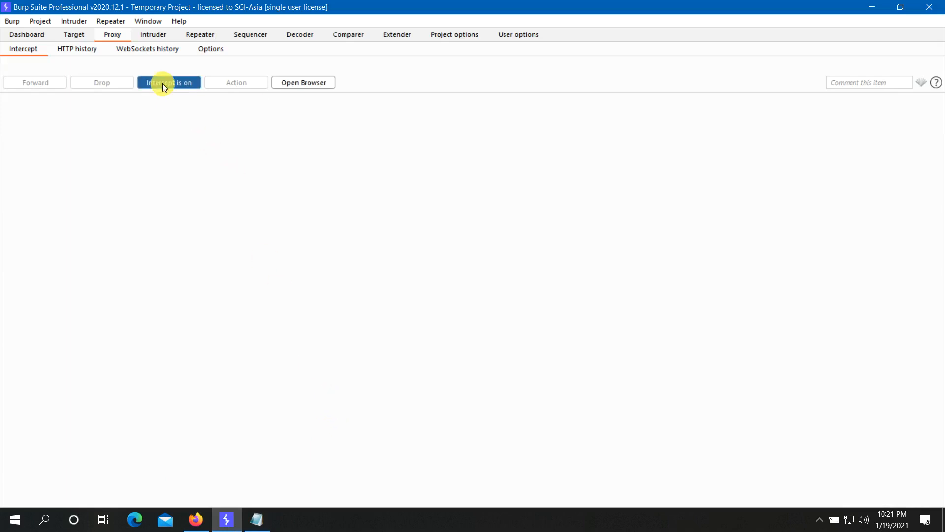
{"action": "left_click", "coordinate": [195, 522]}
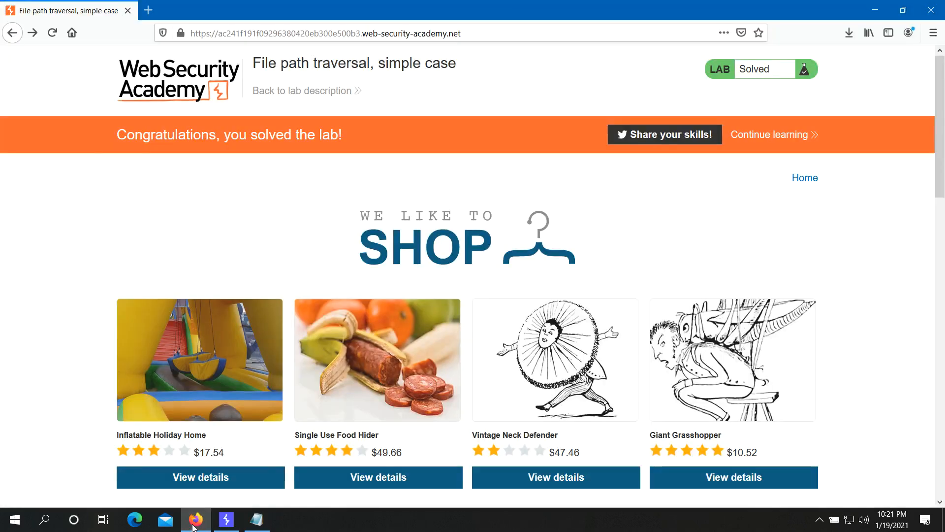
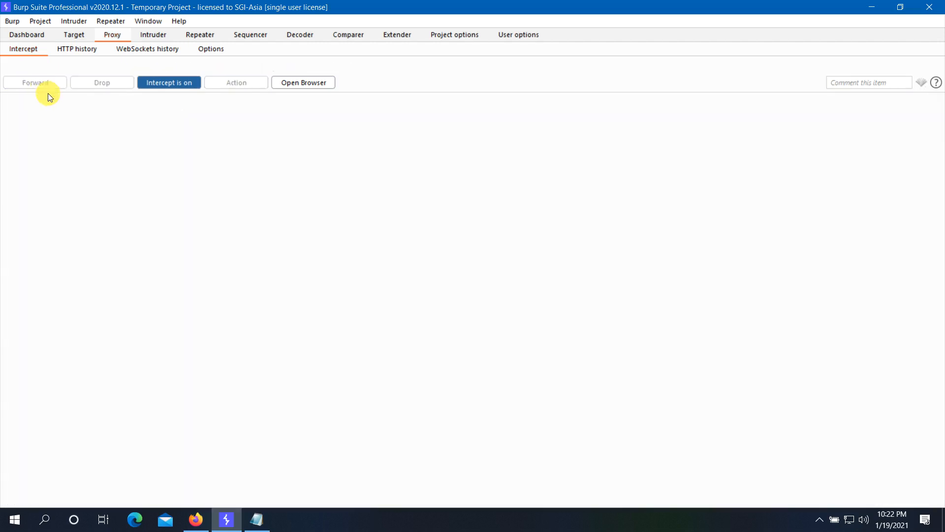
- Switch to Firefox to see the image?filename=59.jpg page report that the image cannot be displayed
{"action": "left_click", "coordinate": [196, 519]}
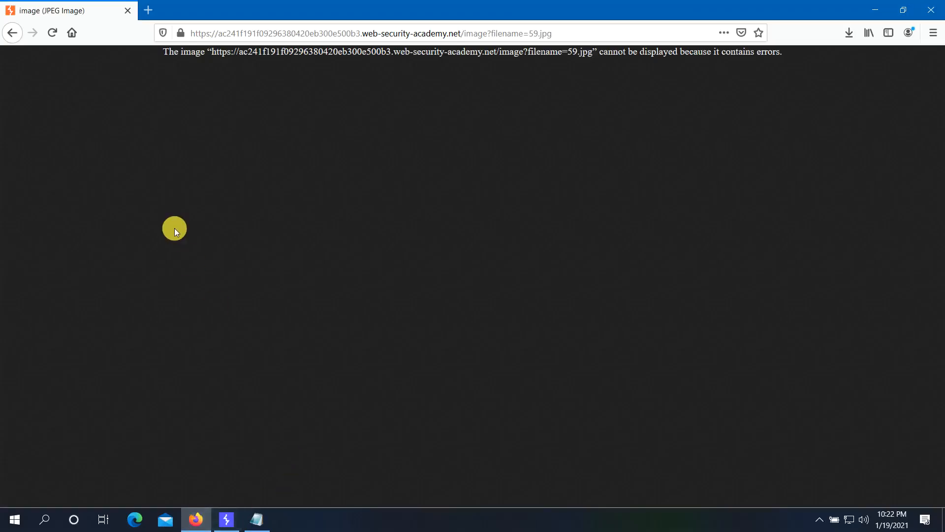
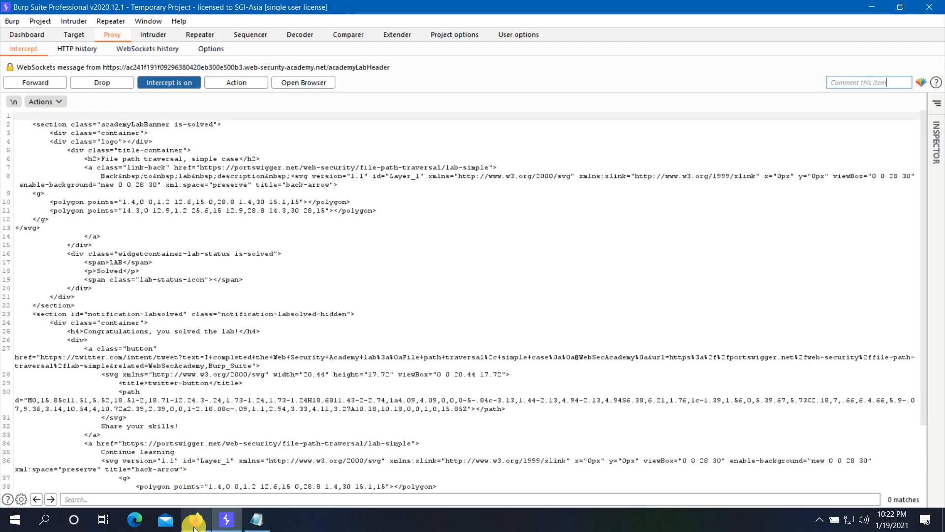
- Minimize Burp Suite to bring the File path traversal lab shop page back into view in Firefox
{"action": "left_click", "coordinate": [228, 526]}
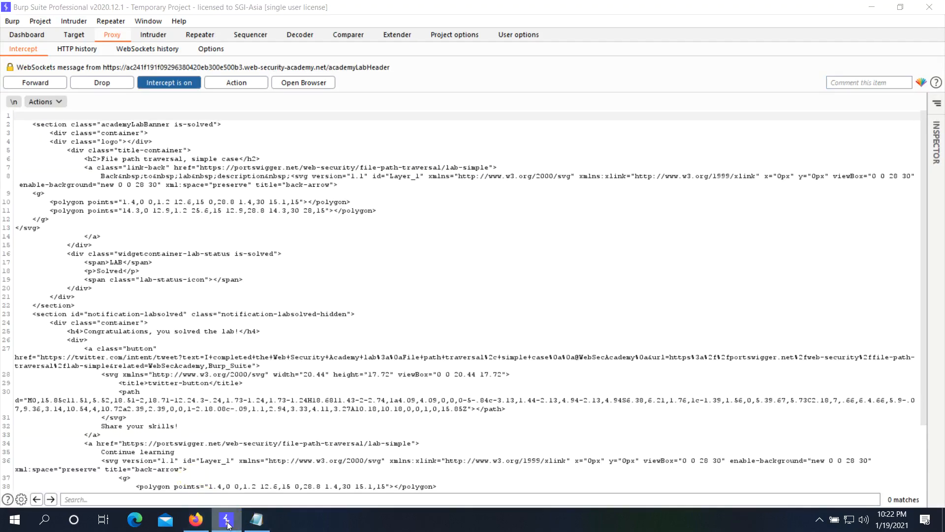
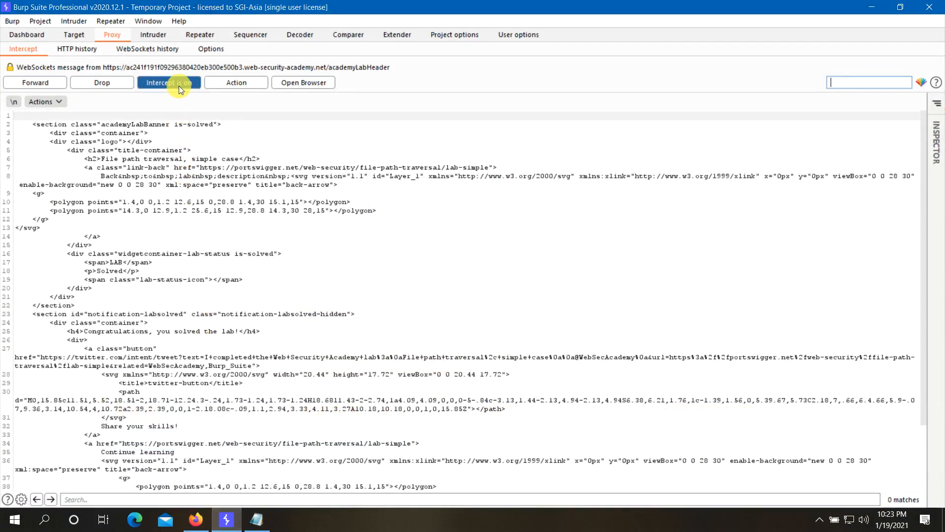
- Turn Burp interception off and return to Firefox to see the path traversal lab marked Solved
{"action": "left_click", "coordinate": [176, 83]}
{"action": "left_click", "coordinate": [196, 522]}
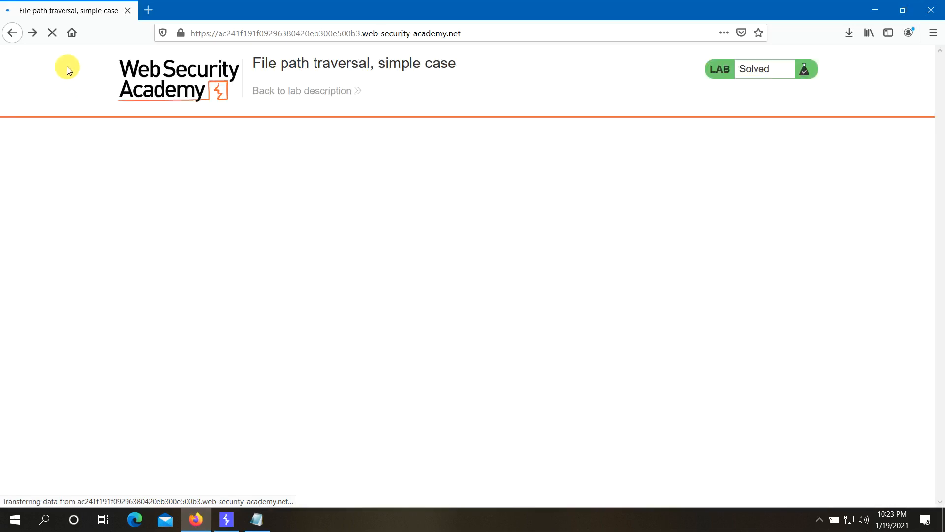
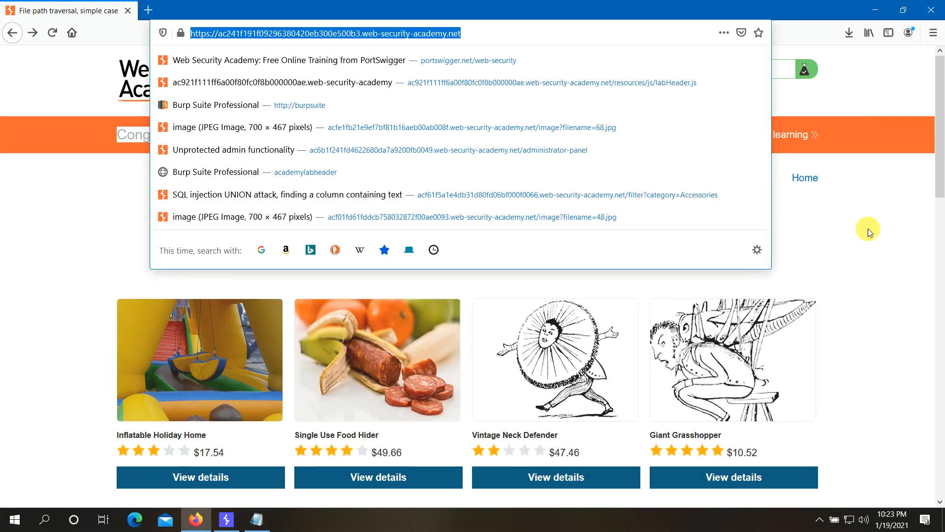
- Dismiss the Firefox address suggestions and check the solved lab page after a glance at Burp
{"action": "left_click", "coordinate": [891, 227]}
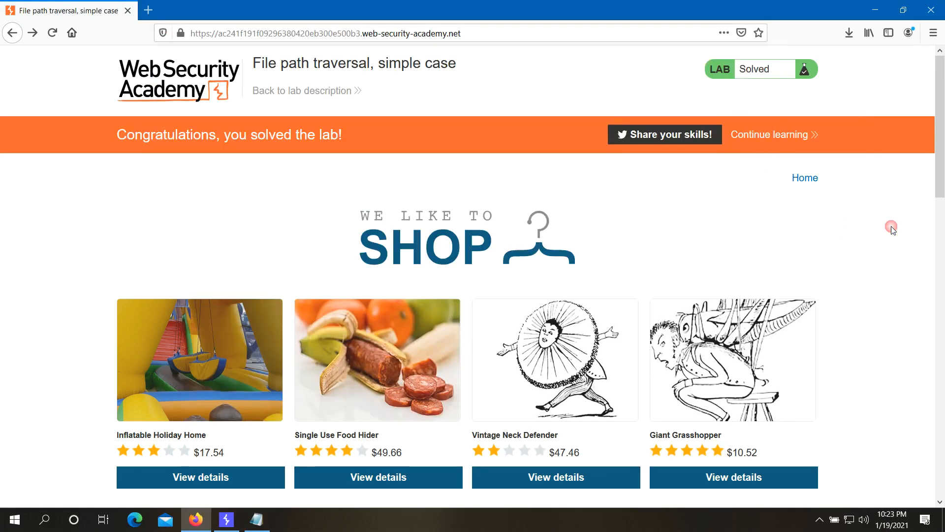
{"action": "left_click", "coordinate": [227, 519]}
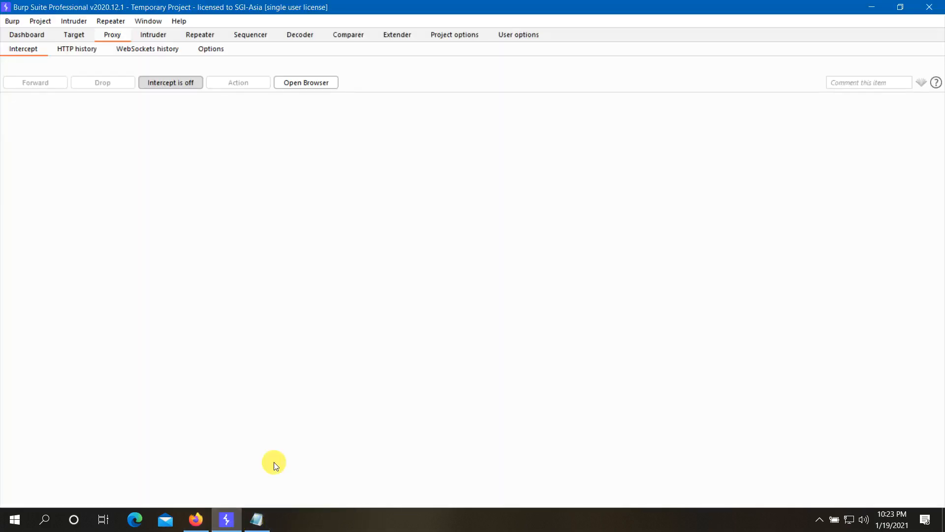
{"action": "left_click", "coordinate": [196, 520]}
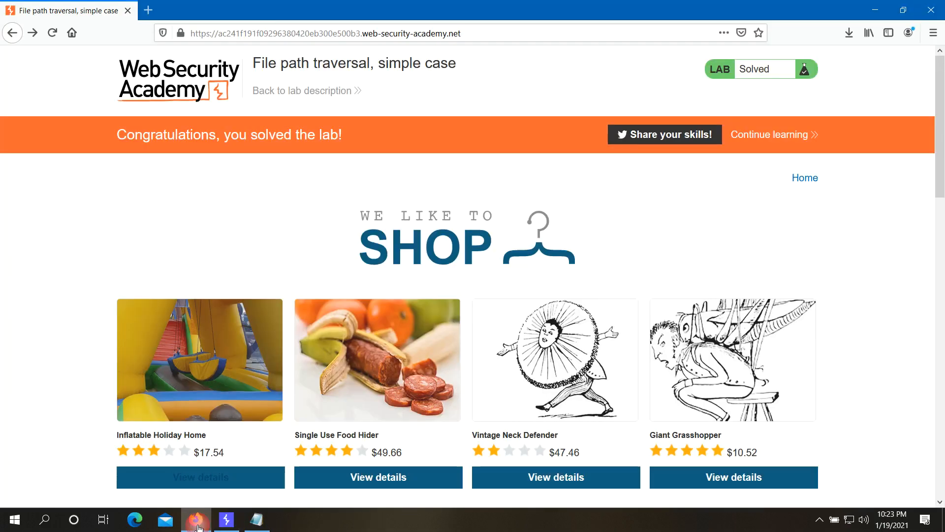
- Switch Burp's Proxy > Intercept from 'Intercept is off' to on, then return to the lab shop page
{"action": "left_click", "coordinate": [227, 519]}
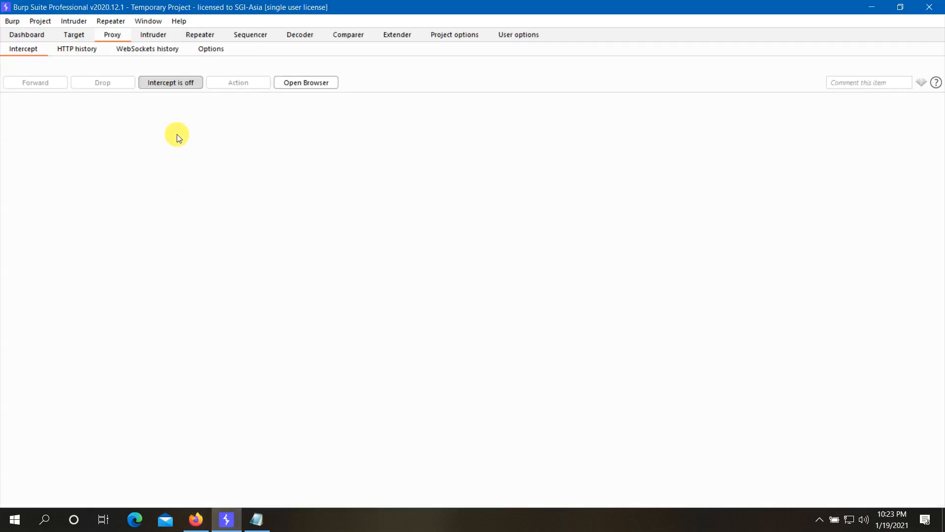
{"action": "left_click", "coordinate": [179, 85]}
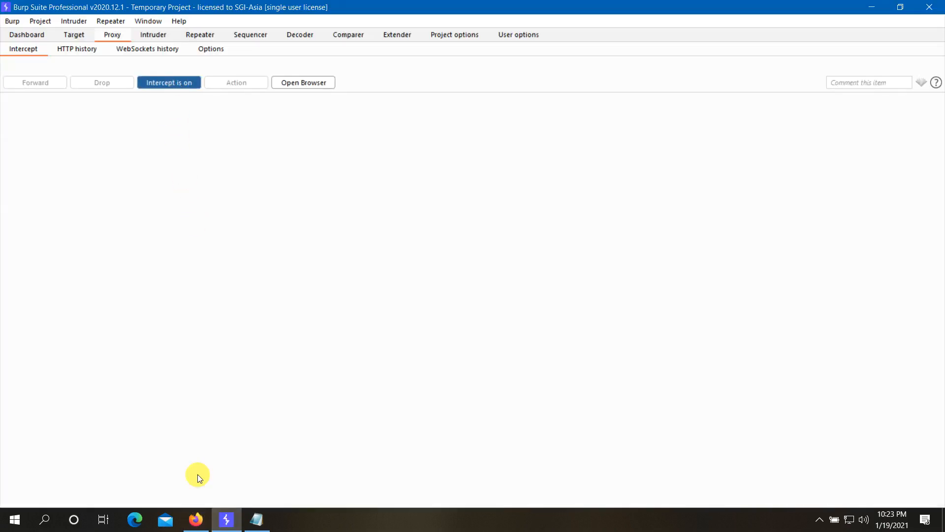
{"action": "left_click", "coordinate": [206, 520]}
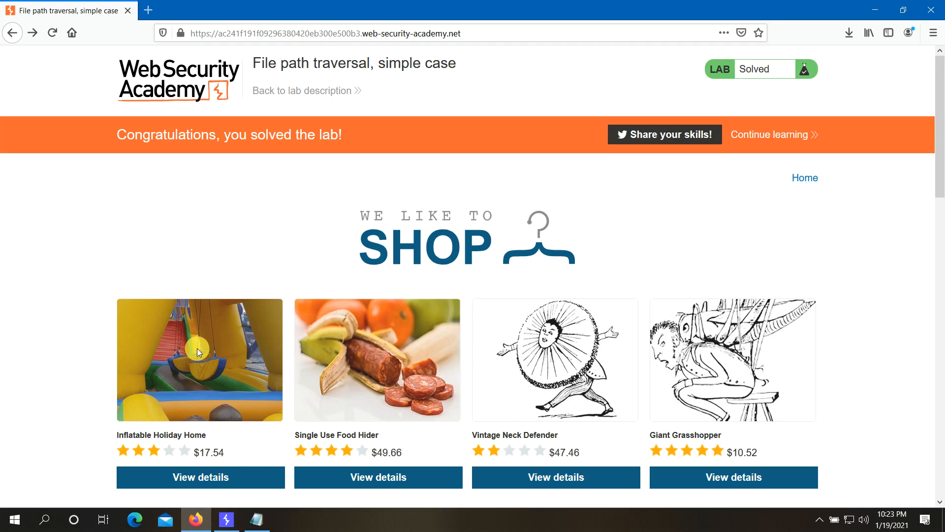
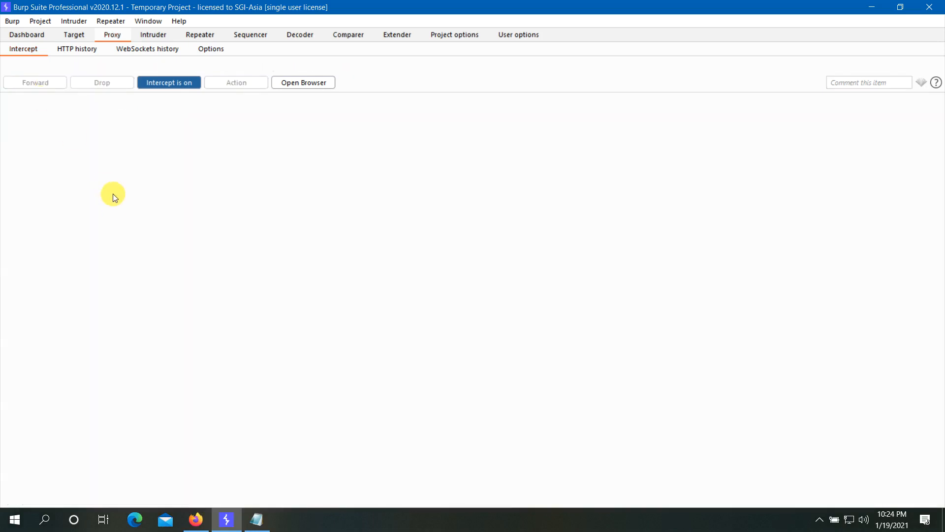
- Turn off Burp's proxy interception and return to Firefox showing the lab image URL error
{"action": "left_click", "coordinate": [196, 519]}
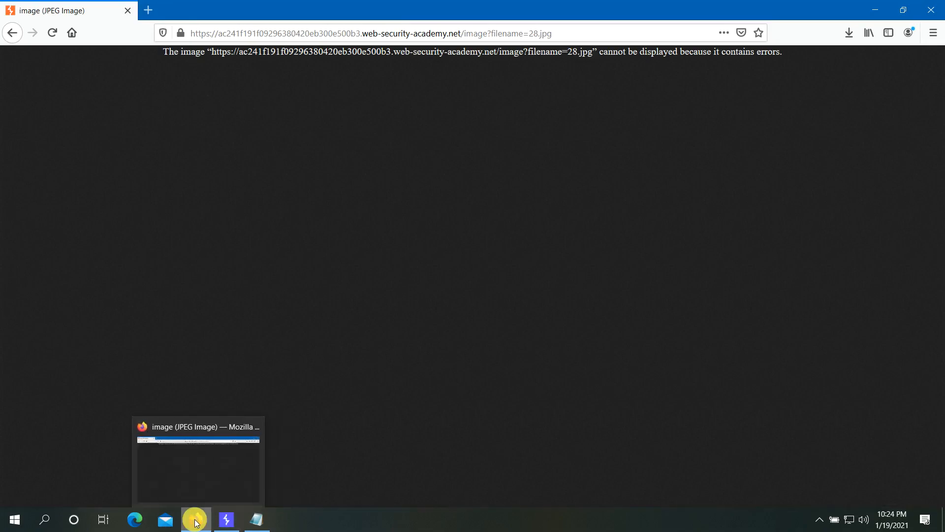
{"action": "left_click", "coordinate": [225, 521]}
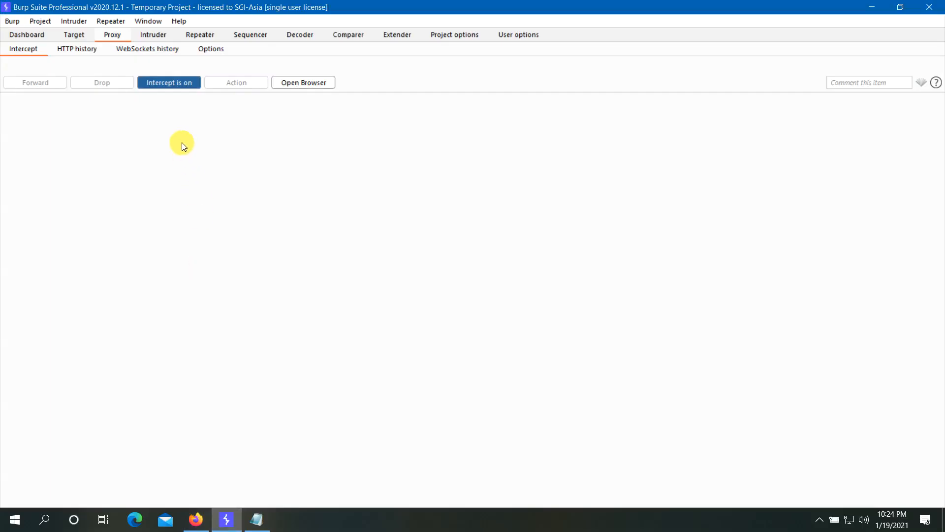
{"action": "left_click", "coordinate": [177, 83]}
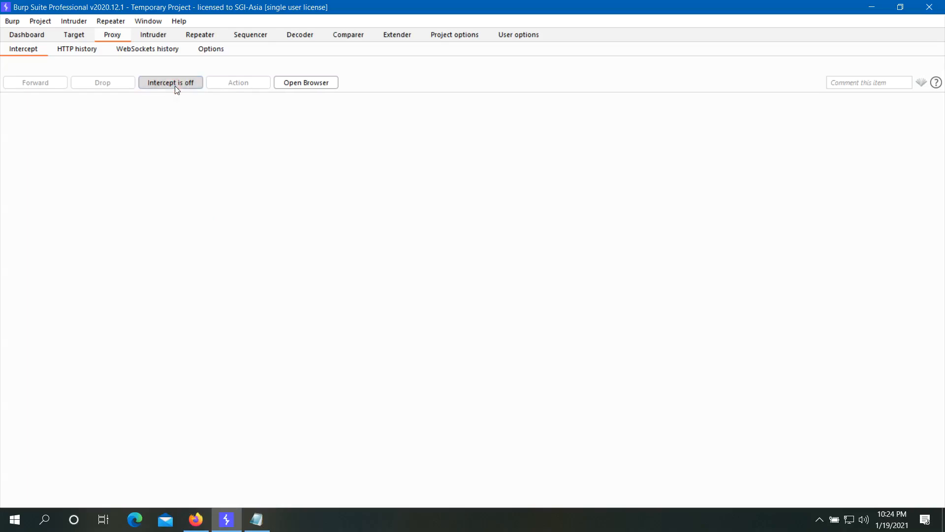
{"action": "left_click", "coordinate": [196, 520]}
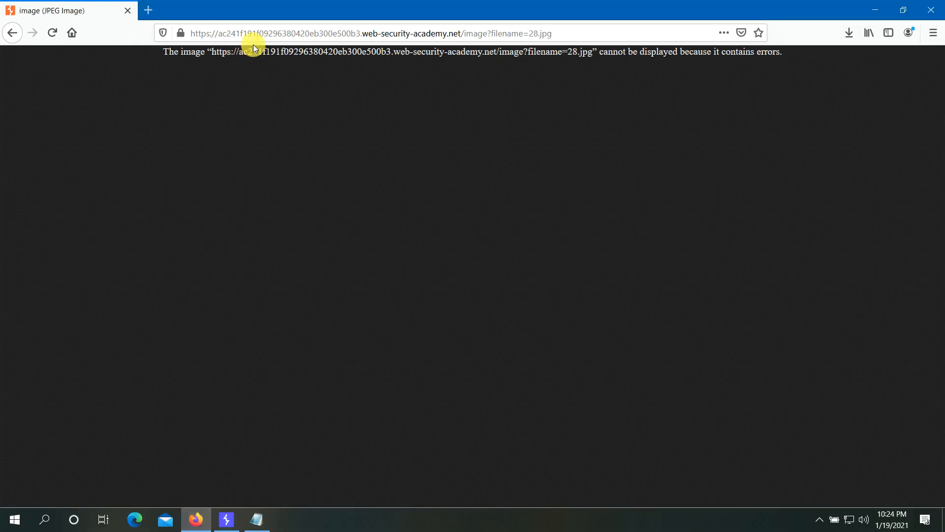
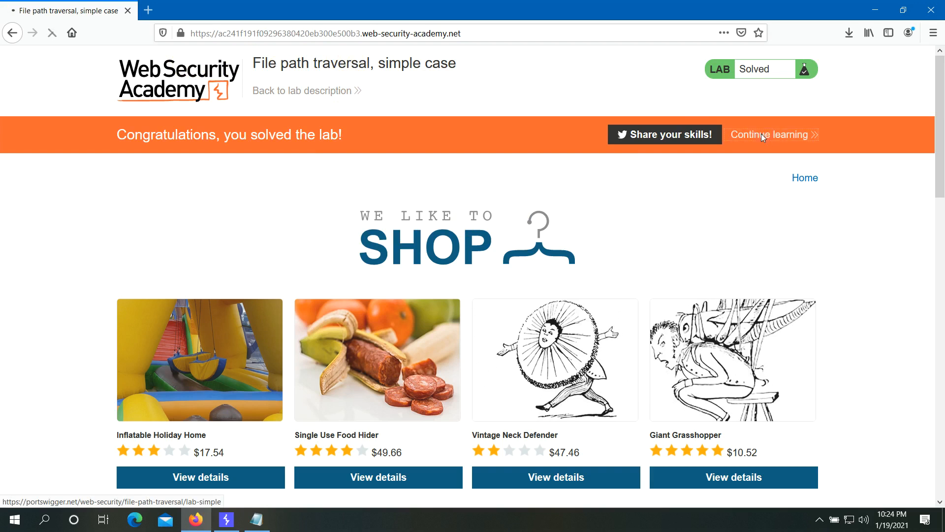
- Check Burp's Proxy intercept view, then go back to the solved traversal lab in Firefox
{"action": "left_click", "coordinate": [225, 520]}
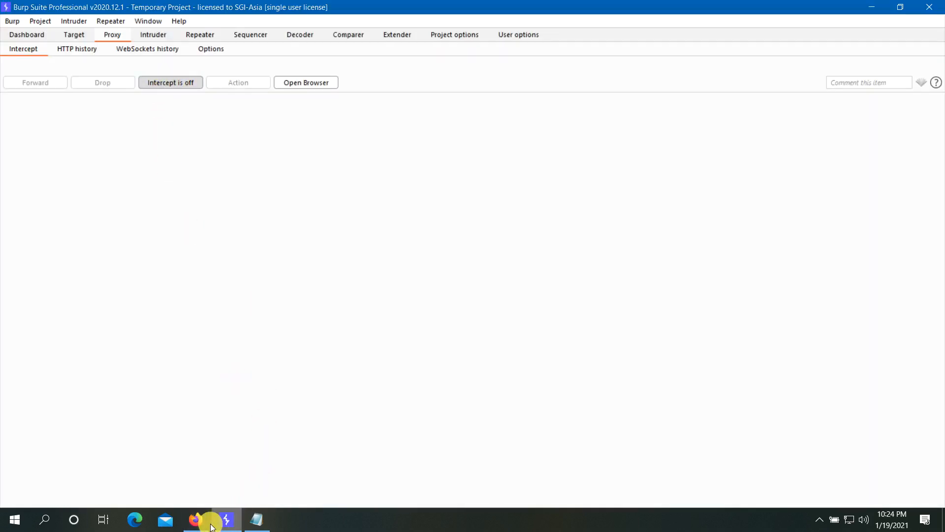
{"action": "left_click", "coordinate": [196, 519]}
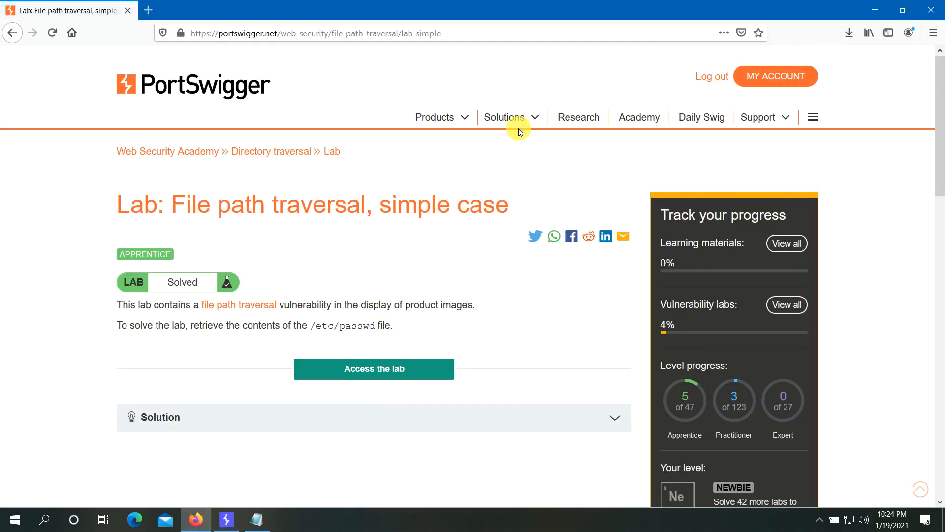
- Go to the Academy dashboard and open the All labs list
{"action": "left_click", "coordinate": [620, 119]}
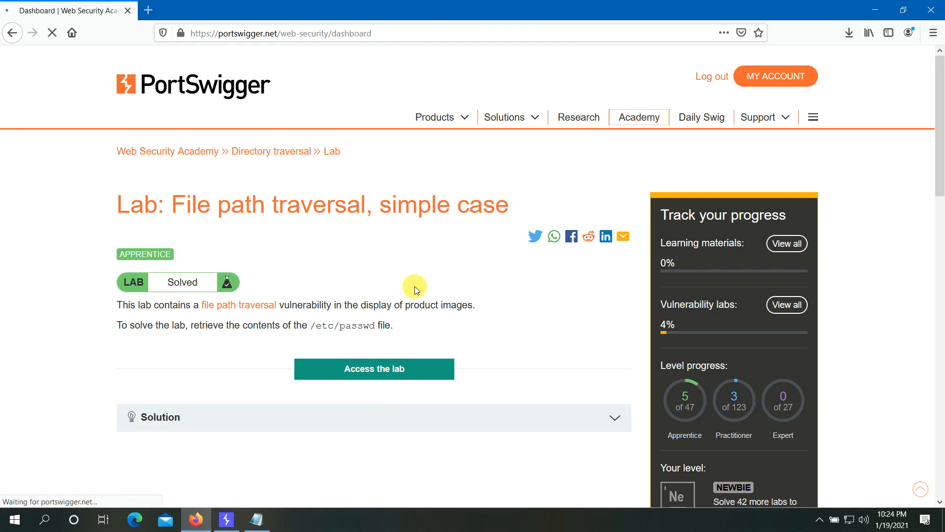
{"action": "scroll", "coordinate": [438, 272], "scroll_direction": "down", "scroll_amount": 4}
{"action": "scroll", "coordinate": [438, 272], "scroll_direction": "up", "scroll_amount": 2}
{"action": "scroll", "coordinate": [439, 272], "scroll_direction": "up", "scroll_amount": 2}
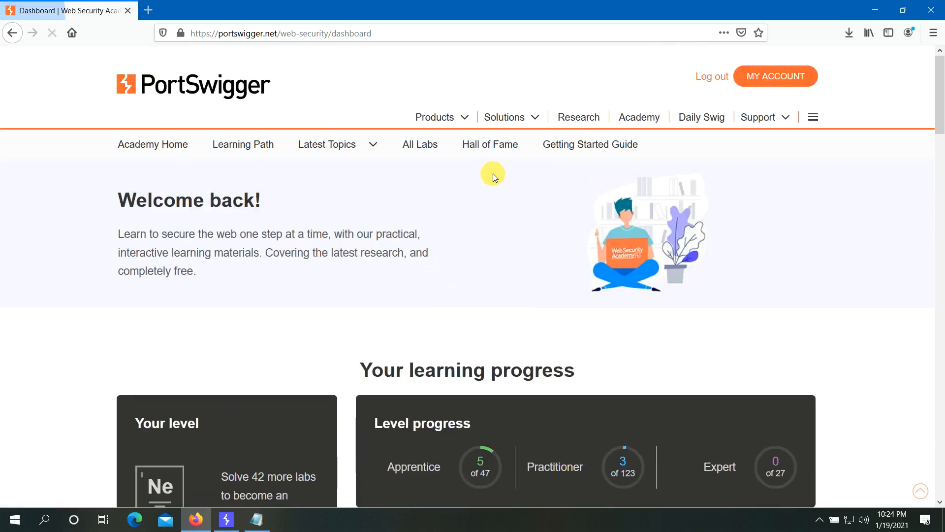
{"action": "left_click", "coordinate": [426, 144]}
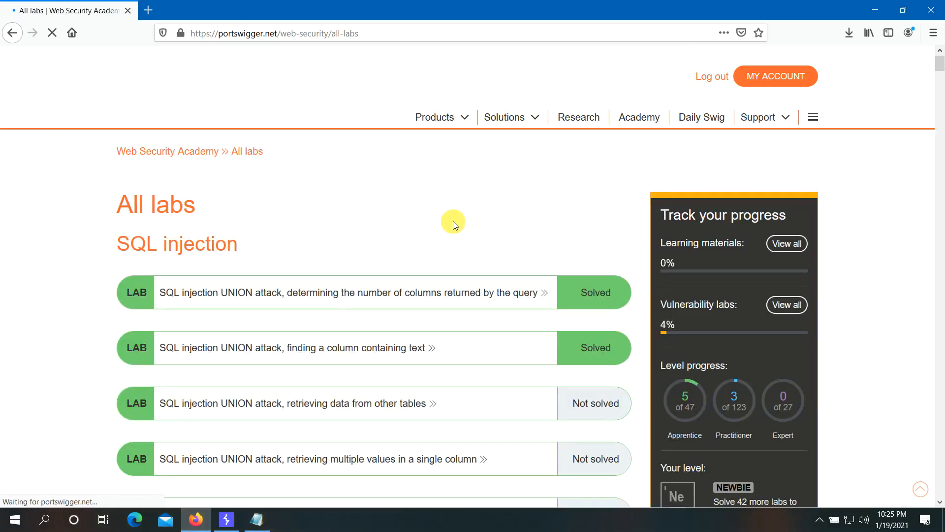
- Scroll down to the Directory traversal labs, where the simple case shows Solved
{"action": "scroll", "coordinate": [454, 225], "scroll_direction": "down", "scroll_amount": 2}
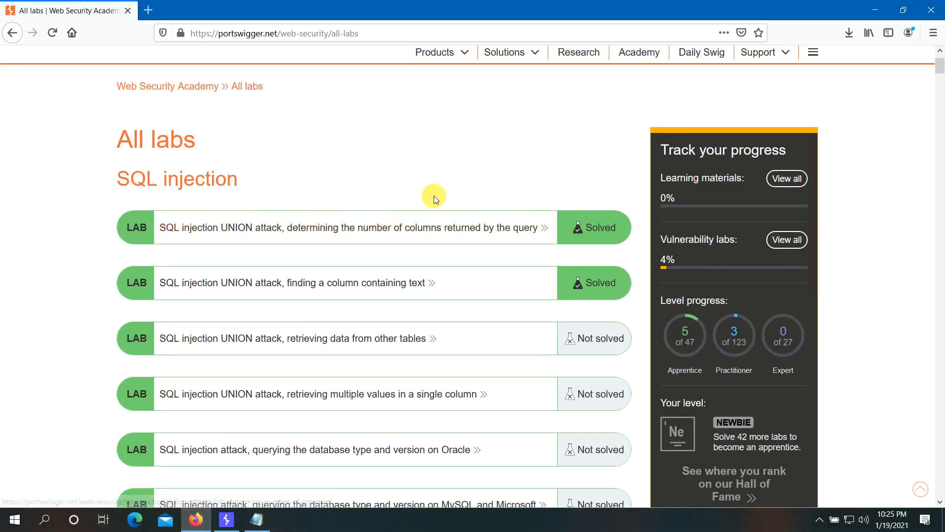
{"action": "scroll", "coordinate": [476, 187], "scroll_direction": "down", "scroll_amount": 2}
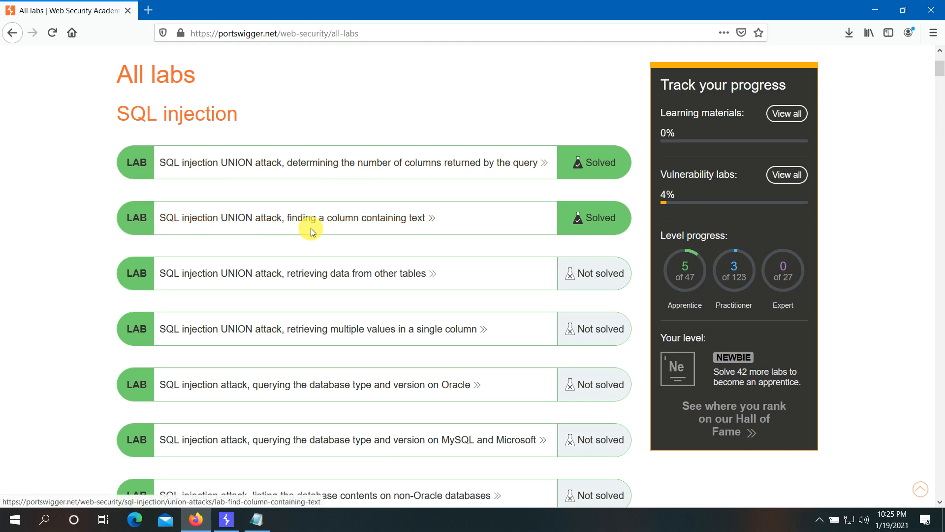
{"action": "scroll", "coordinate": [394, 226], "scroll_direction": "down", "scroll_amount": 1}
{"action": "scroll", "coordinate": [401, 222], "scroll_direction": "down", "scroll_amount": 2}
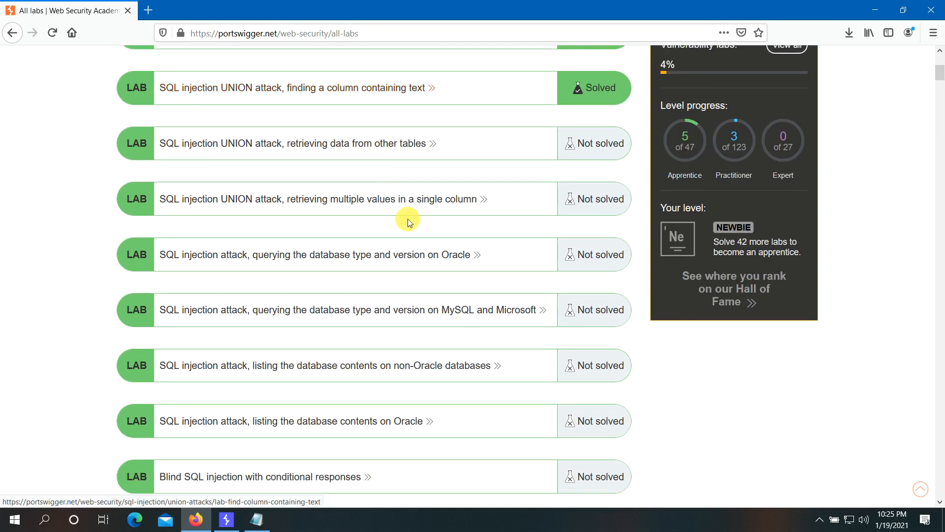
{"action": "scroll", "coordinate": [482, 247], "scroll_direction": "down", "scroll_amount": 3}
{"action": "scroll", "coordinate": [485, 249], "scroll_direction": "down", "scroll_amount": 9}
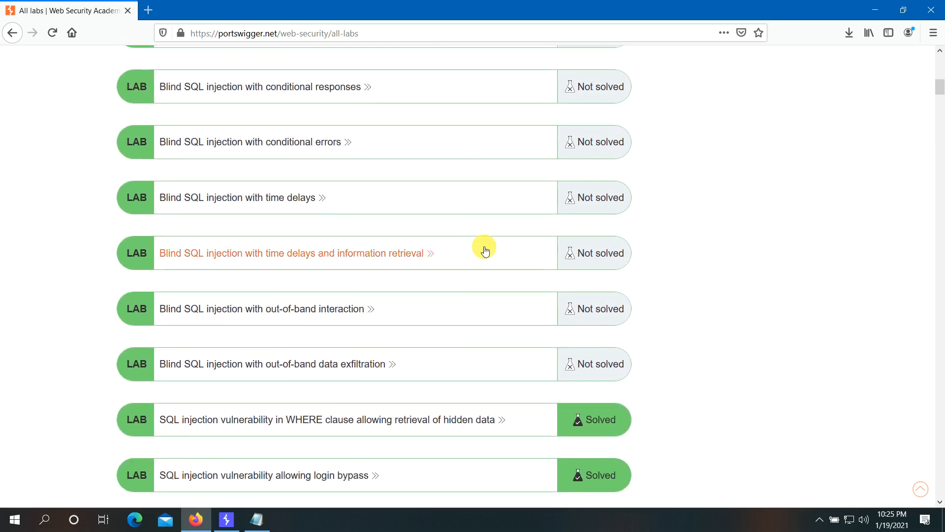
{"action": "scroll", "coordinate": [485, 249], "scroll_direction": "up", "scroll_amount": 2}
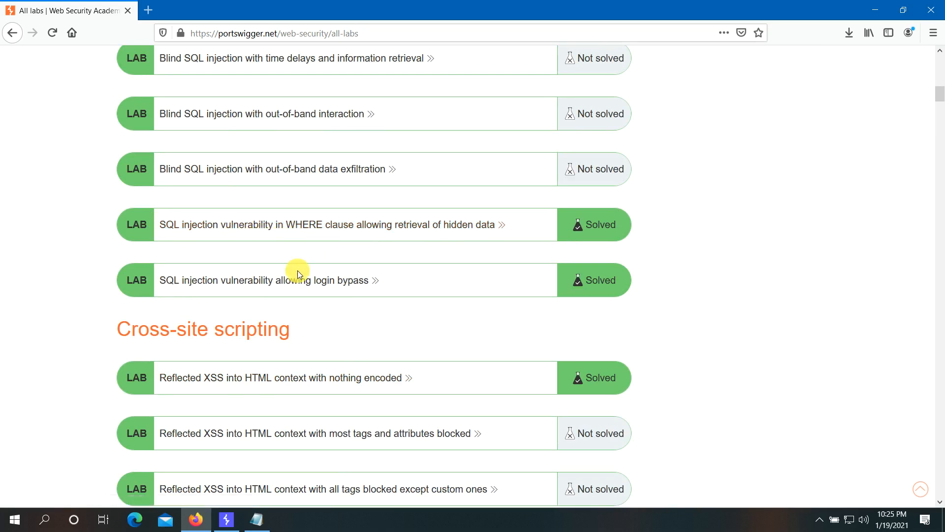
{"action": "scroll", "coordinate": [315, 285], "scroll_direction": "up", "scroll_amount": 3}
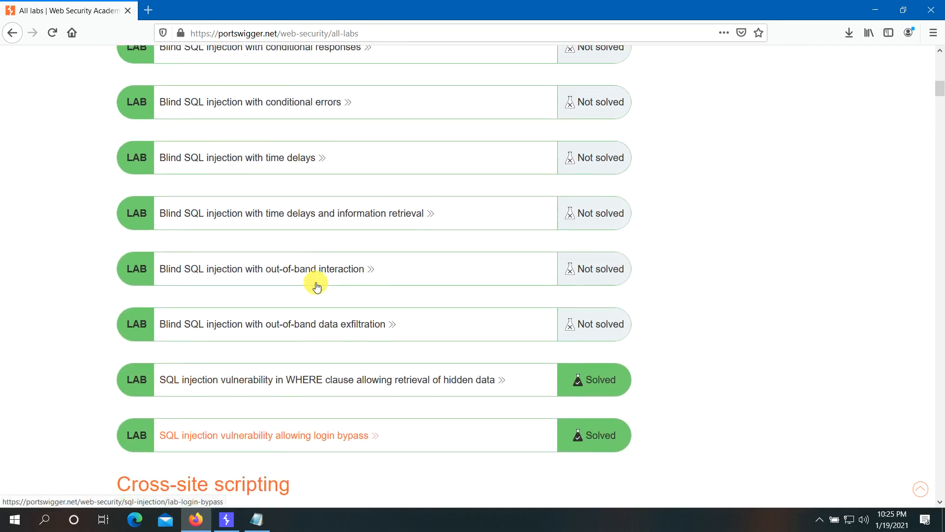
{"action": "scroll", "coordinate": [317, 285], "scroll_direction": "up", "scroll_amount": 9}
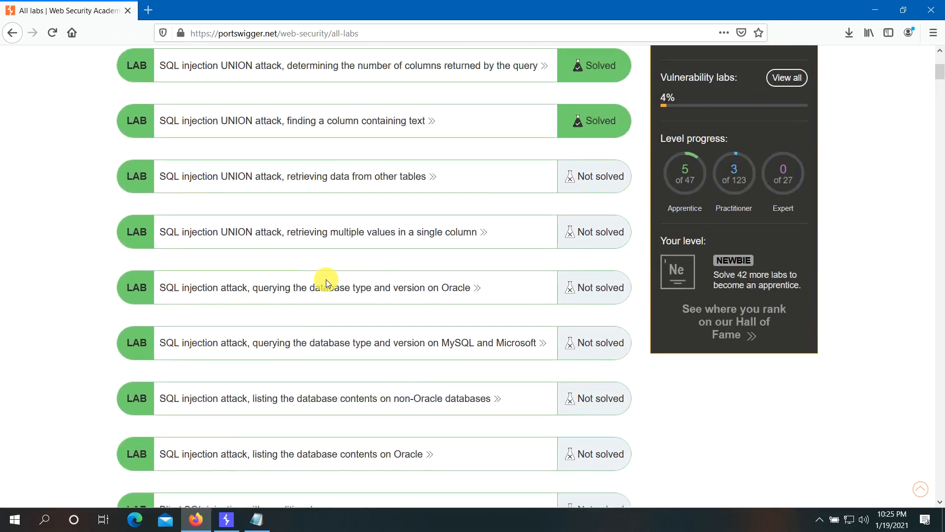
{"action": "scroll", "coordinate": [326, 281], "scroll_direction": "down", "scroll_amount": 2}
{"action": "scroll", "coordinate": [327, 279], "scroll_direction": "up", "scroll_amount": 3}
{"action": "scroll", "coordinate": [327, 279], "scroll_direction": "down", "scroll_amount": 14}
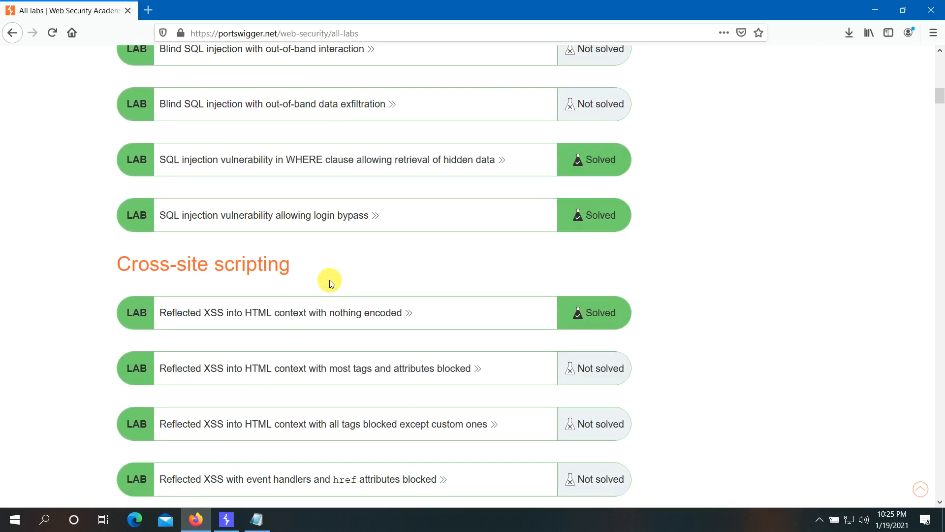
{"action": "scroll", "coordinate": [330, 280], "scroll_direction": "down", "scroll_amount": 5}
{"action": "scroll", "coordinate": [169, 203], "scroll_direction": "up", "scroll_amount": 3}
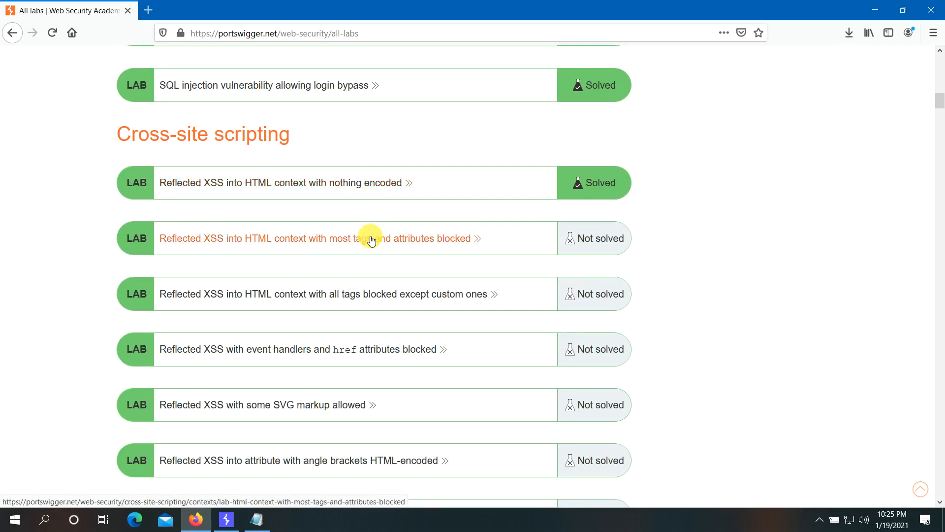
{"action": "scroll", "coordinate": [371, 238], "scroll_direction": "down", "scroll_amount": 10}
{"action": "scroll", "coordinate": [371, 238], "scroll_direction": "down", "scroll_amount": 15}
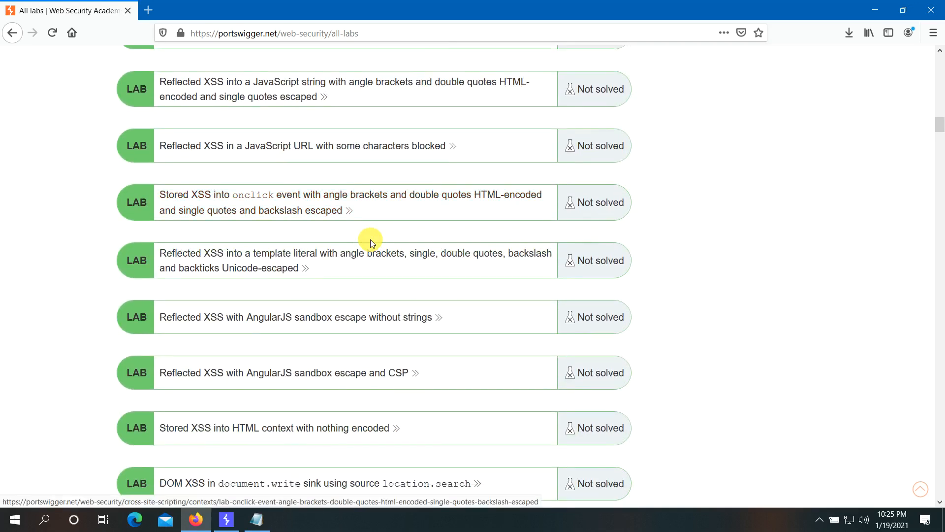
{"action": "scroll", "coordinate": [370, 241], "scroll_direction": "down", "scroll_amount": 15}
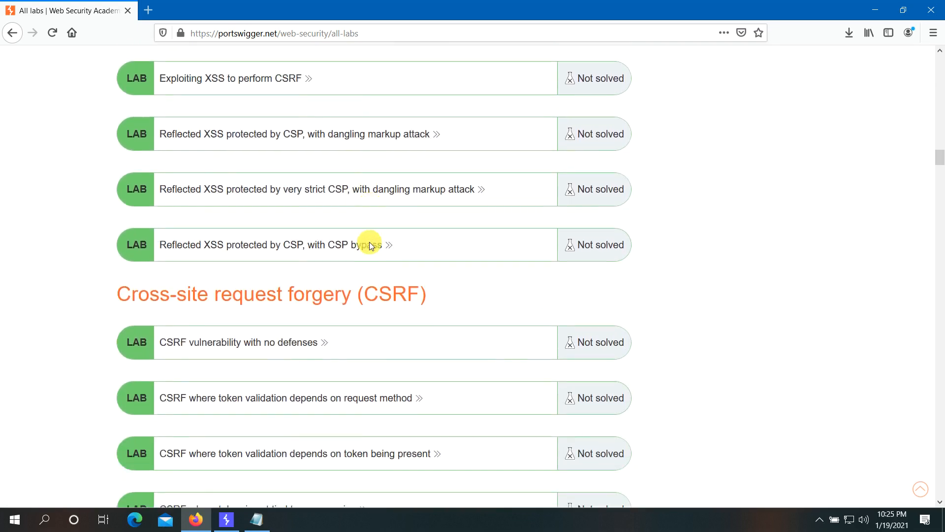
{"action": "scroll", "coordinate": [370, 245], "scroll_direction": "down", "scroll_amount": 15}
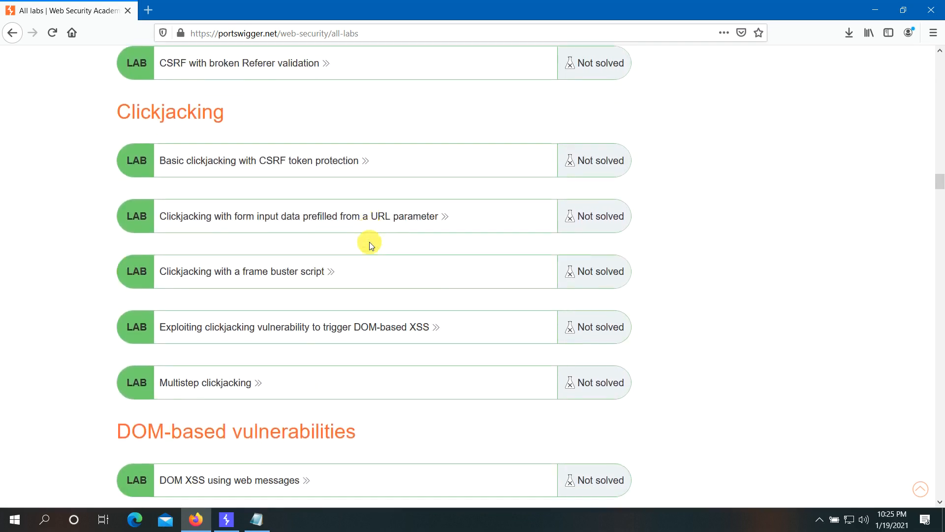
{"action": "scroll", "coordinate": [371, 245], "scroll_direction": "down", "scroll_amount": 15}
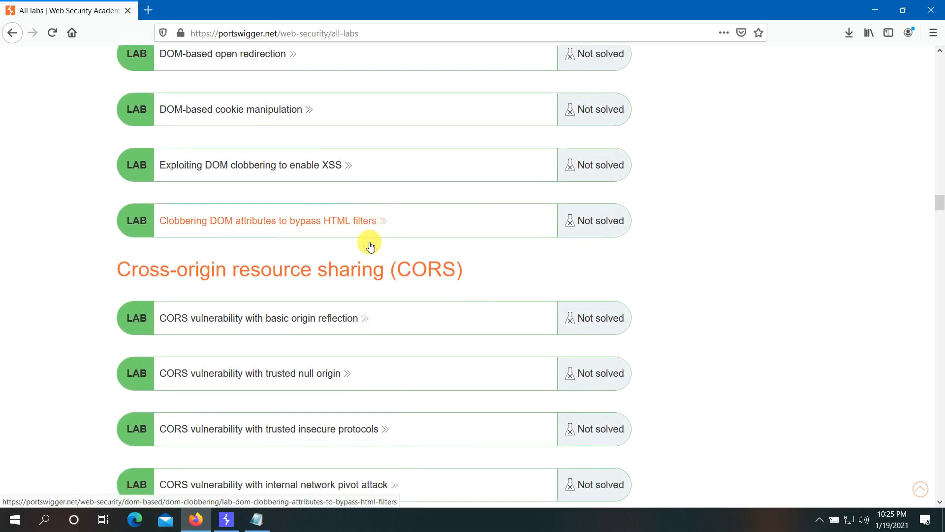
{"action": "scroll", "coordinate": [370, 244], "scroll_direction": "down", "scroll_amount": 13}
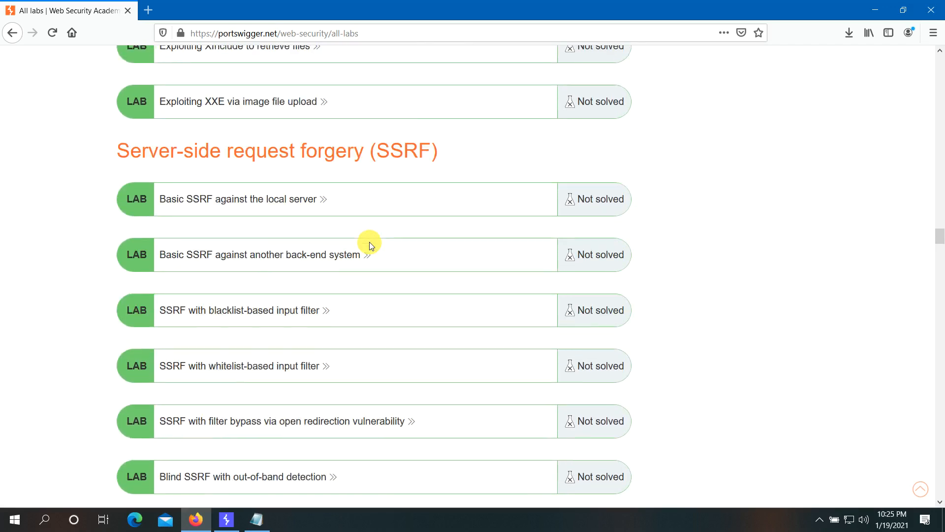
{"action": "scroll", "coordinate": [371, 245], "scroll_direction": "down", "scroll_amount": 13}
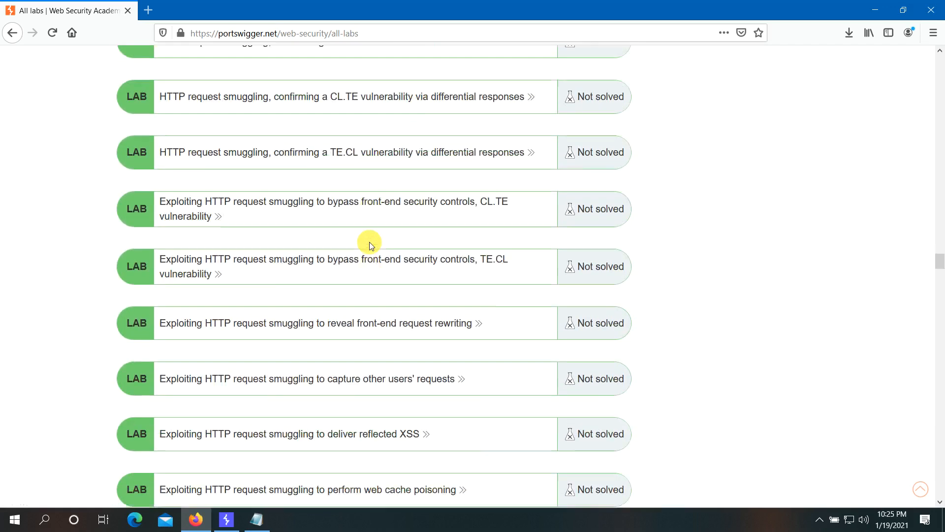
{"action": "scroll", "coordinate": [371, 244], "scroll_direction": "down", "scroll_amount": 8}
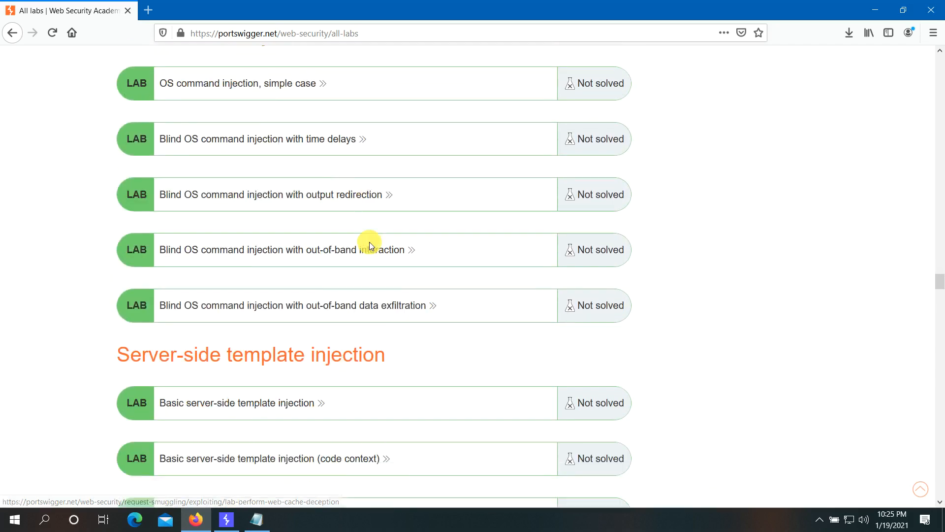
{"action": "scroll", "coordinate": [371, 245], "scroll_direction": "down", "scroll_amount": 5}
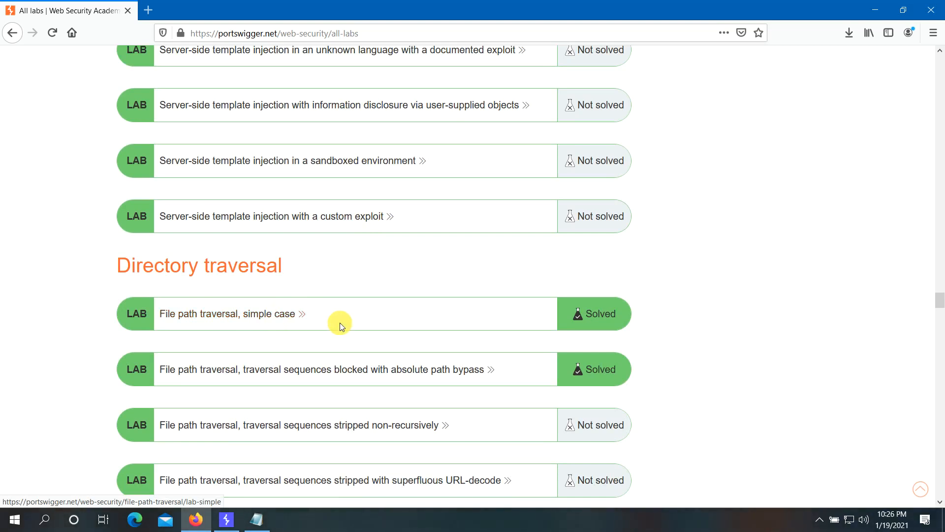
- Scroll to Access control vulnerabilities and open the Unprotected admin functionality lab description
{"action": "scroll", "coordinate": [456, 334], "scroll_direction": "down", "scroll_amount": 3}
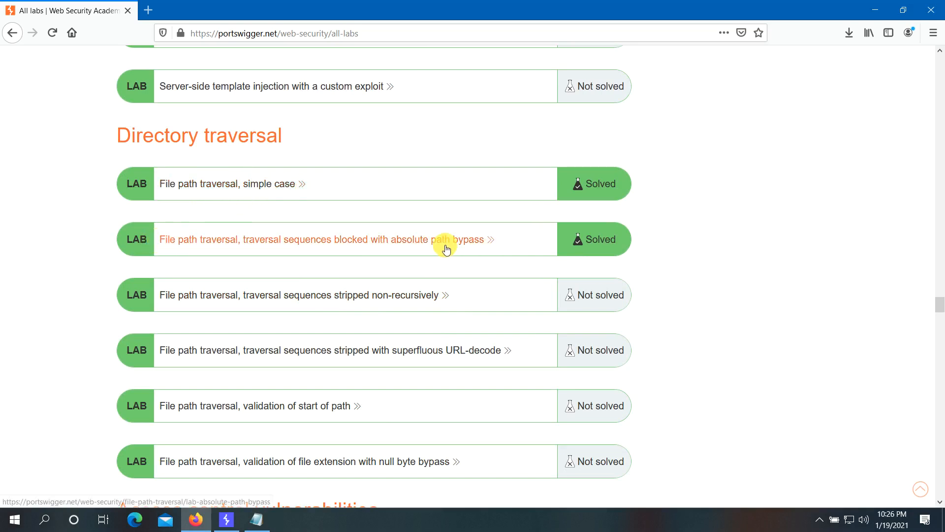
{"action": "scroll", "coordinate": [493, 245], "scroll_direction": "down", "scroll_amount": 5}
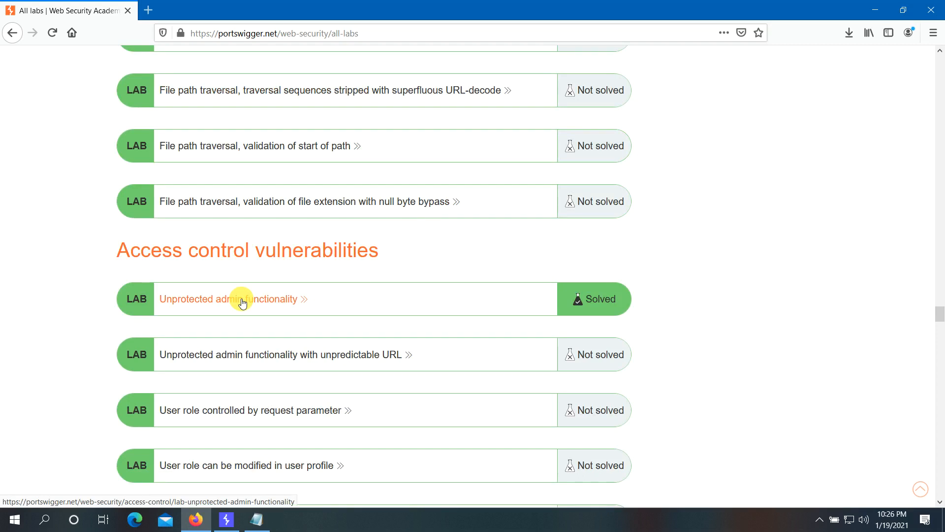
{"action": "left_click", "coordinate": [242, 301]}
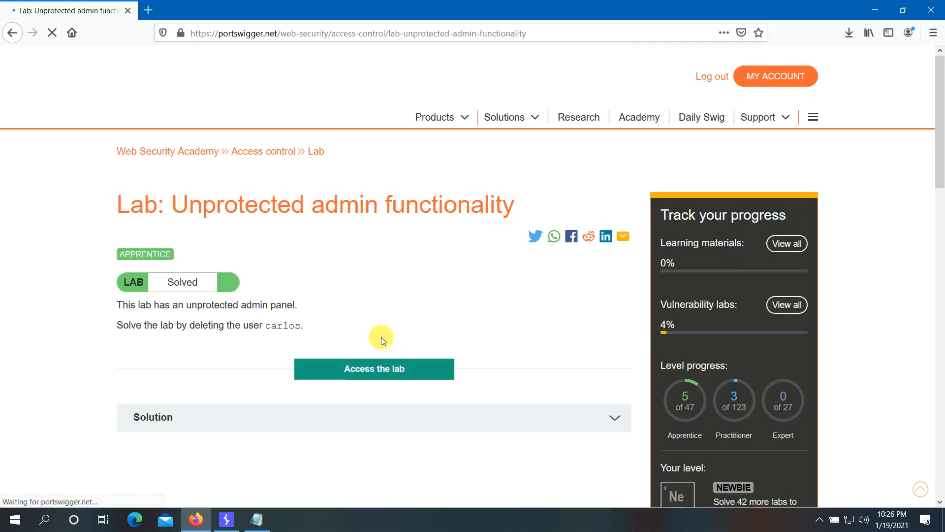
- Launch the Unprotected admin functionality lab and load its shop home page, still Not solved
{"action": "scroll", "coordinate": [383, 341], "scroll_direction": "down", "scroll_amount": 1}
{"action": "left_click", "coordinate": [379, 305]}
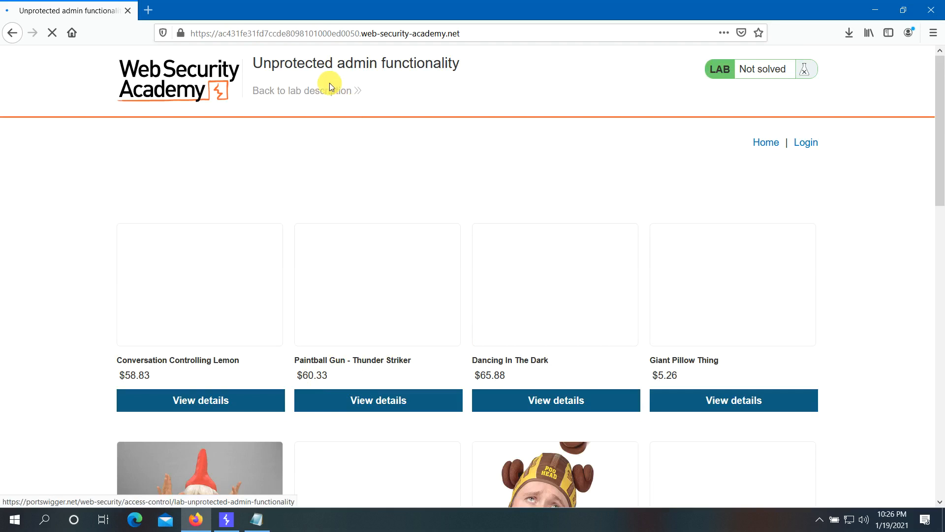
{"action": "left_click_drag", "start_coordinate": [252, 63], "coordinate": [468, 63]}
{"action": "left_click", "coordinate": [498, 67]}
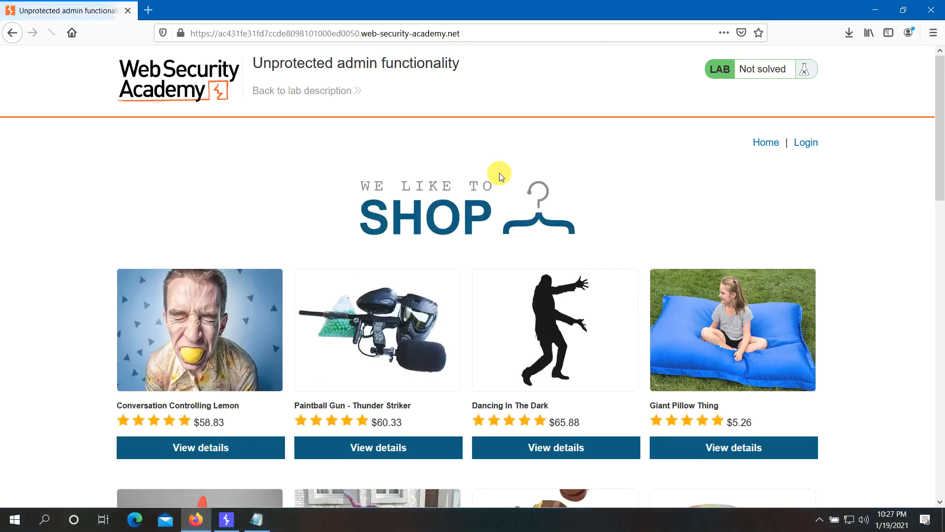
{"action": "left_click", "coordinate": [766, 147]}
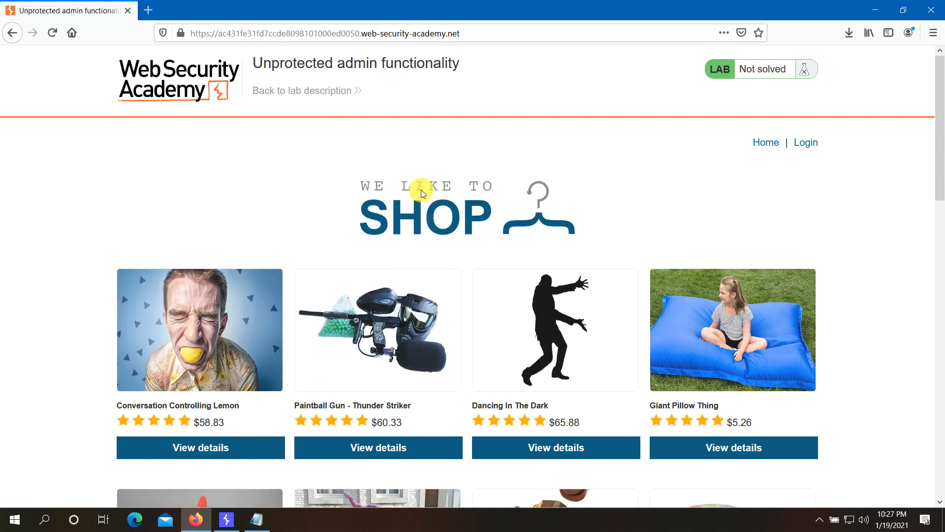
- Open the Inspector and search the page markup for 'admin', cycling through the matches
{"action": "right_click", "coordinate": [420, 173]}
{"action": "left_click", "coordinate": [445, 292]}
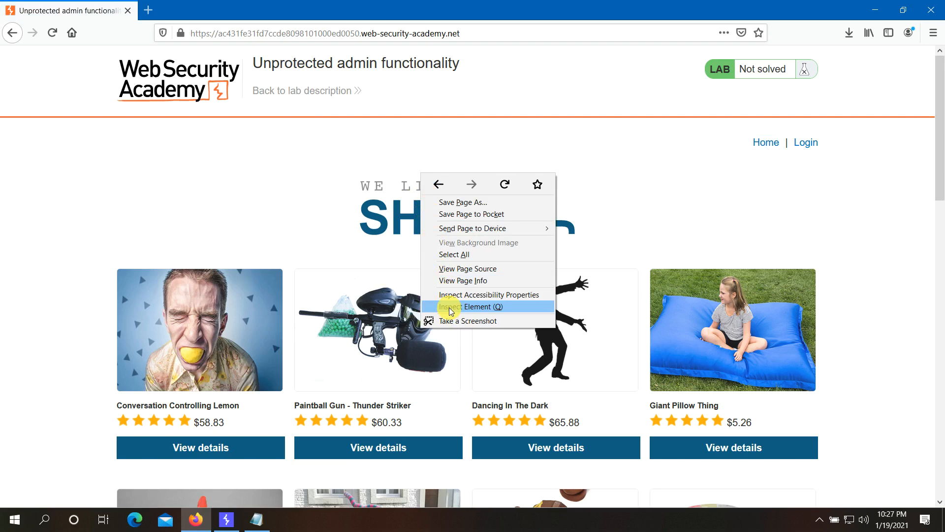
{"action": "left_click", "coordinate": [449, 308]}
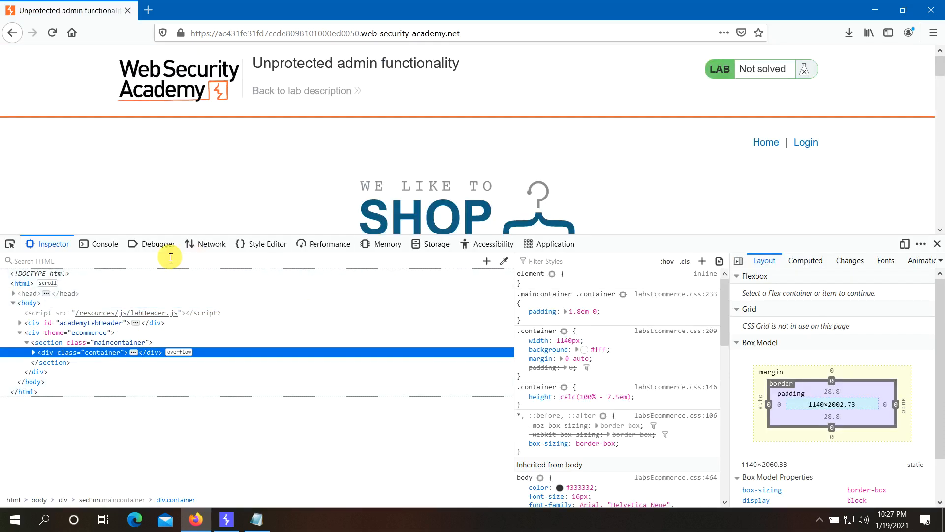
{"action": "left_click", "coordinate": [42, 262]}
{"action": "type", "text": "admin"}
{"action": "key", "text": "Return"}
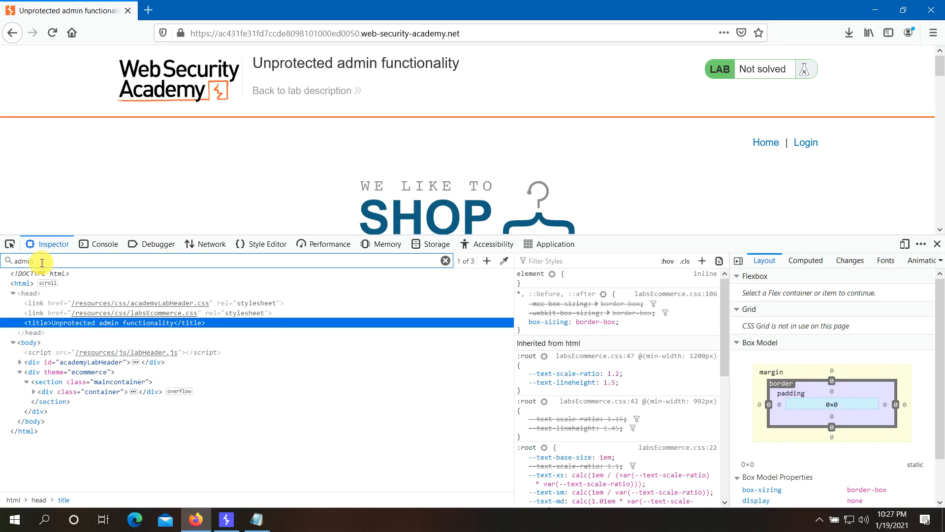
{"action": "key", "text": "Return"}
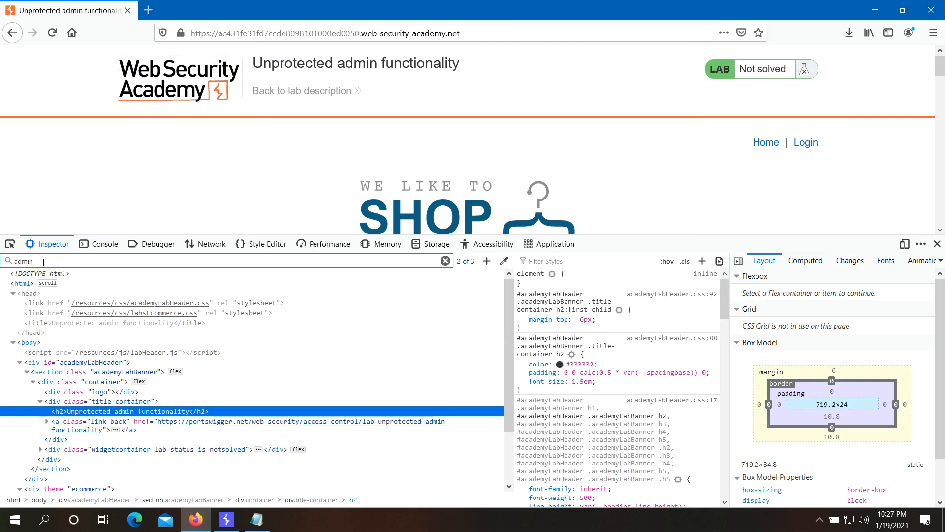
{"action": "key", "text": "Return"}
{"action": "key", "text": "shift+Return"}
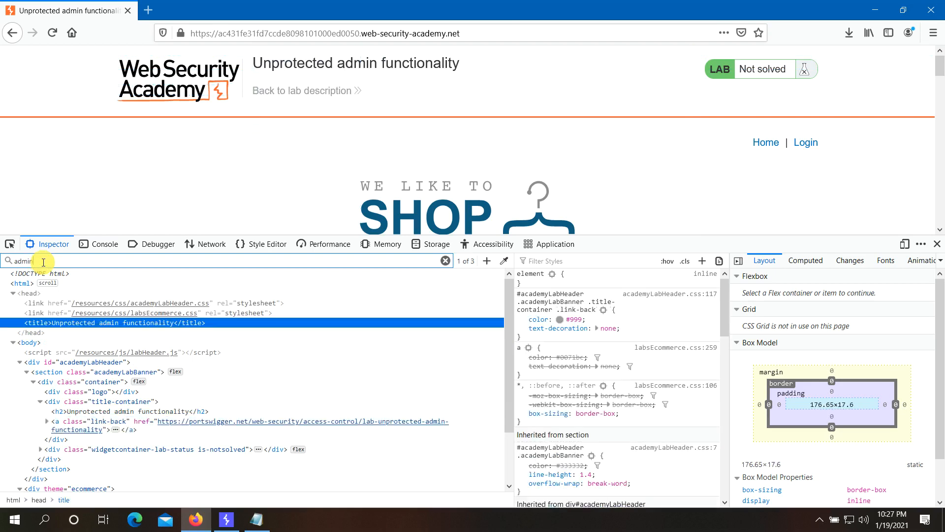
{"action": "key", "text": "Return"}
{"action": "key", "text": "Return"}
{"action": "key", "text": "Return"}
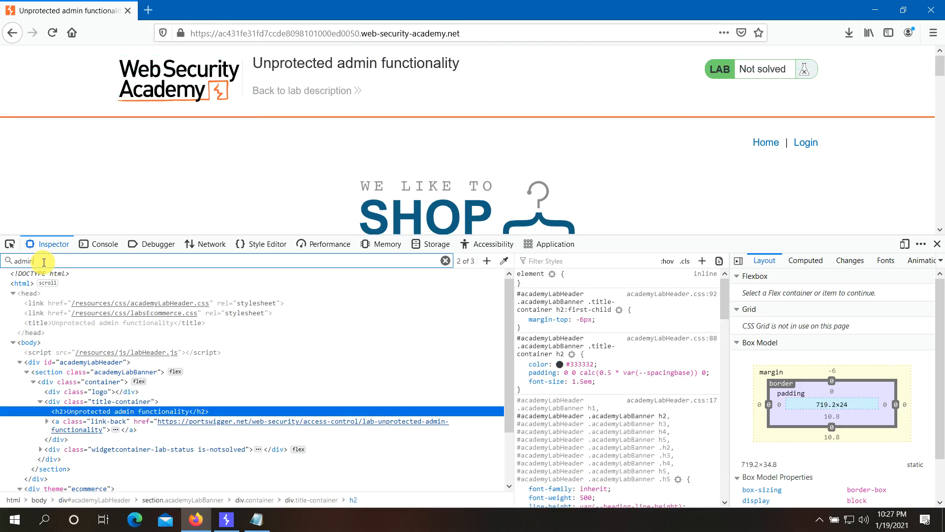
{"action": "scroll", "coordinate": [242, 369], "scroll_direction": "down", "scroll_amount": 2}
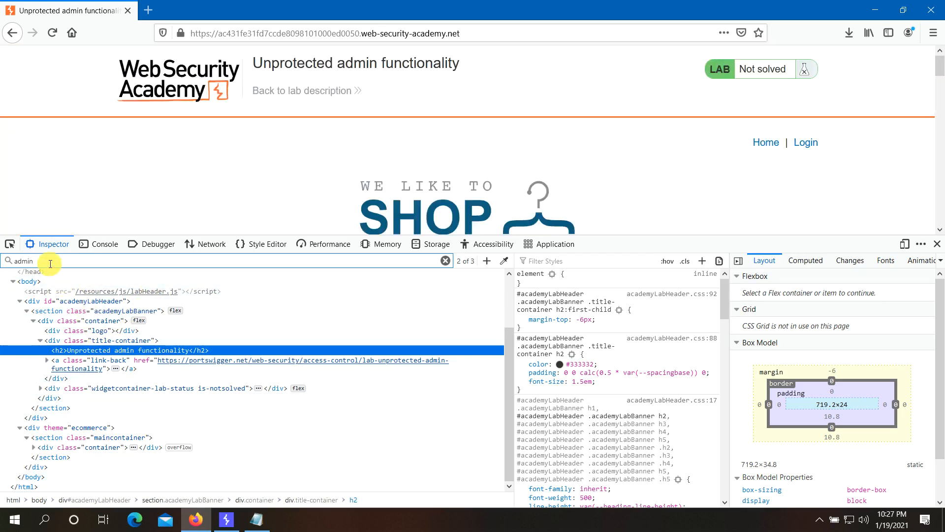
{"action": "key", "text": "Return"}
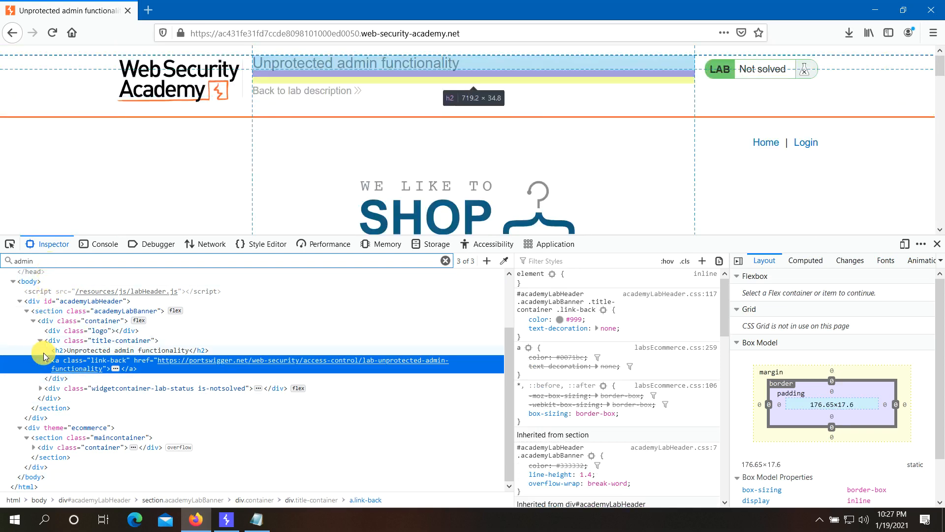
- Expand the lab link element, rerun the 'admin' search through all three matches, and close DevTools
{"action": "left_click", "coordinate": [46, 361]}
{"action": "left_click", "coordinate": [45, 363]}
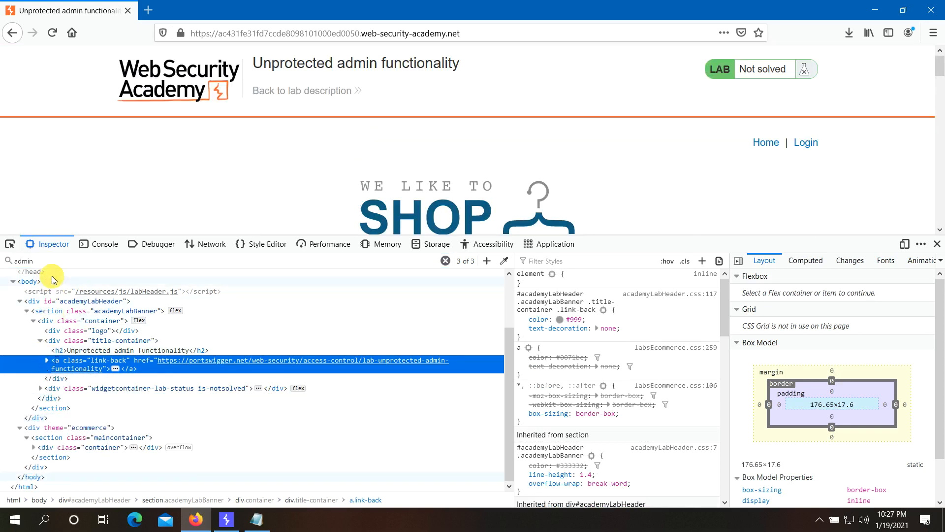
{"action": "left_click", "coordinate": [51, 260]}
{"action": "left_click", "coordinate": [445, 261]}
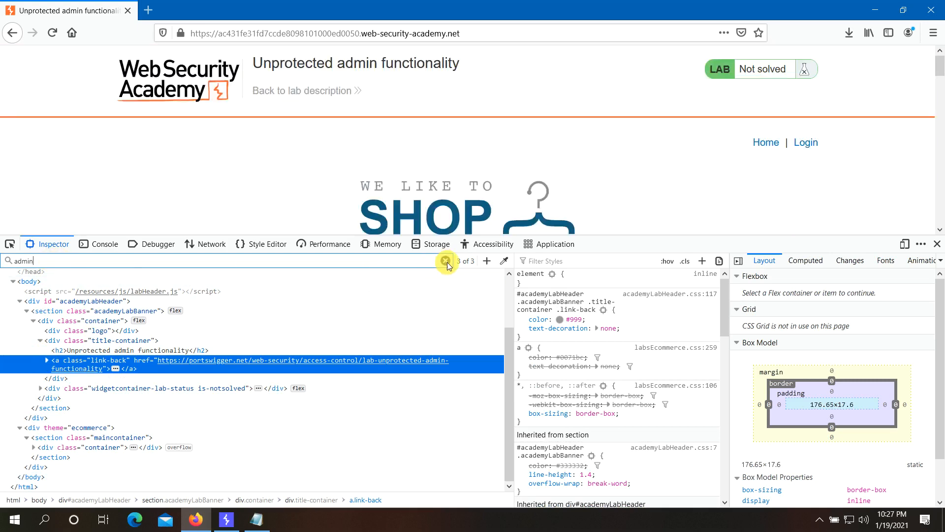
{"action": "left_click", "coordinate": [353, 270]}
{"action": "left_click", "coordinate": [349, 262]}
{"action": "type", "text": "adm"}
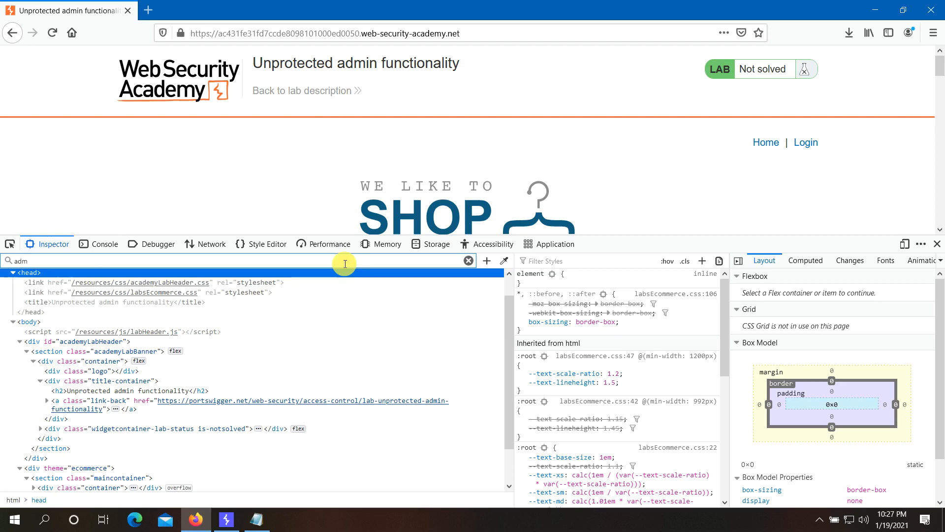
{"action": "type", "text": "in"}
{"action": "key", "text": "Return"}
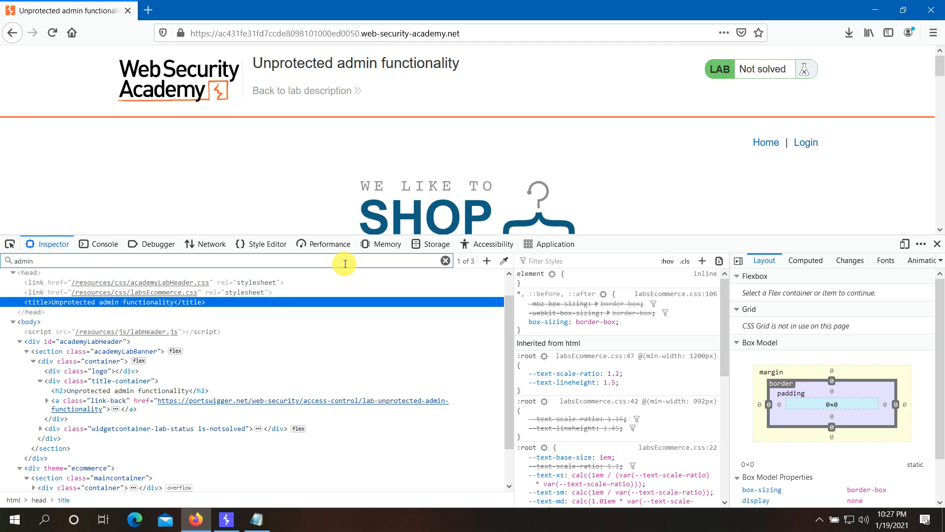
{"action": "key", "text": "Return"}
{"action": "key", "text": "Return"}
{"action": "key", "text": "Return"}
{"action": "key", "text": "Return"}
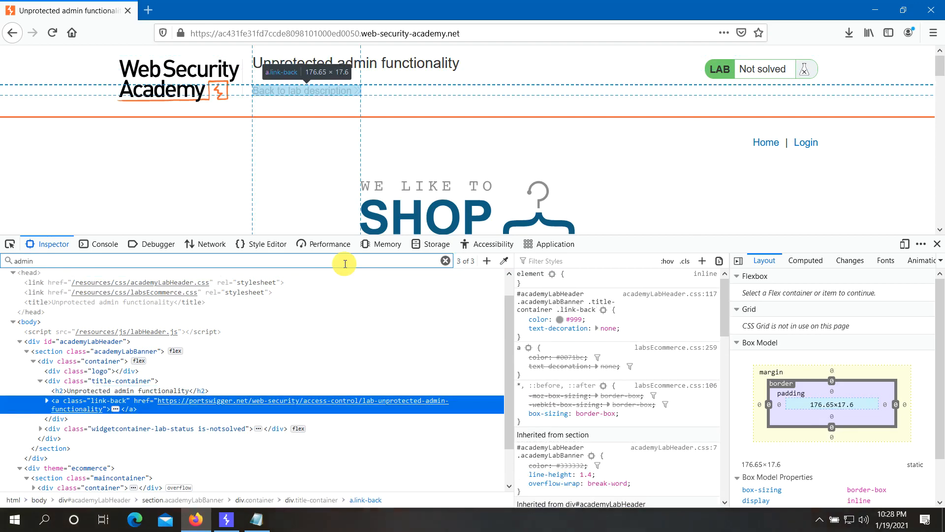
{"action": "key", "text": "Return"}
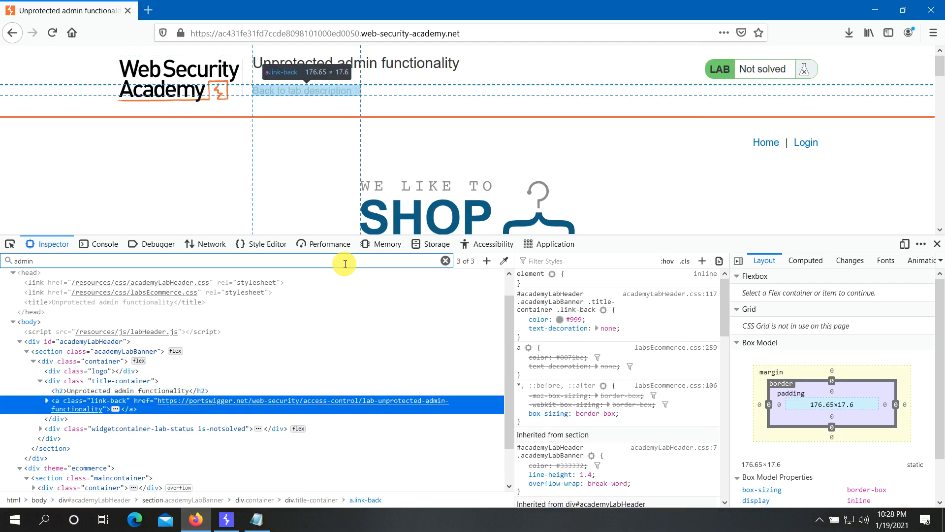
{"action": "scroll", "coordinate": [227, 364], "scroll_direction": "down", "scroll_amount": 2}
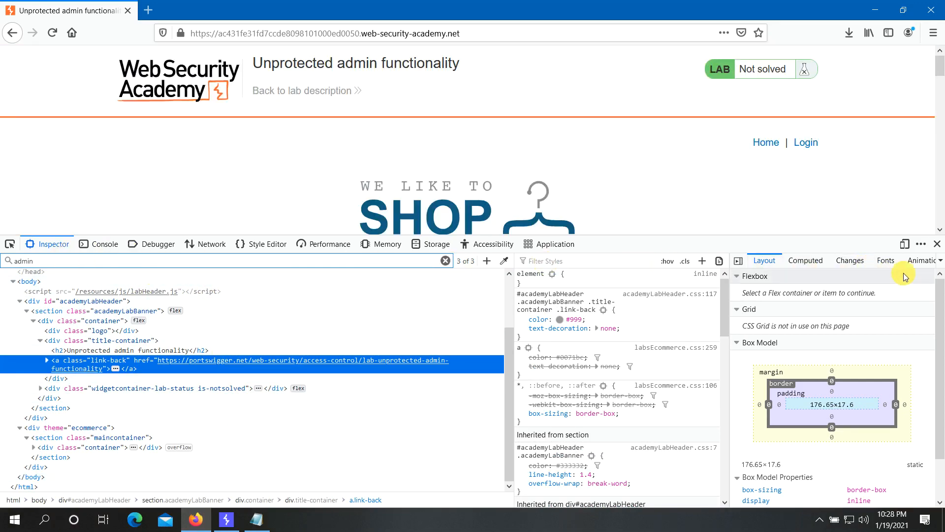
{"action": "left_click", "coordinate": [937, 246]}
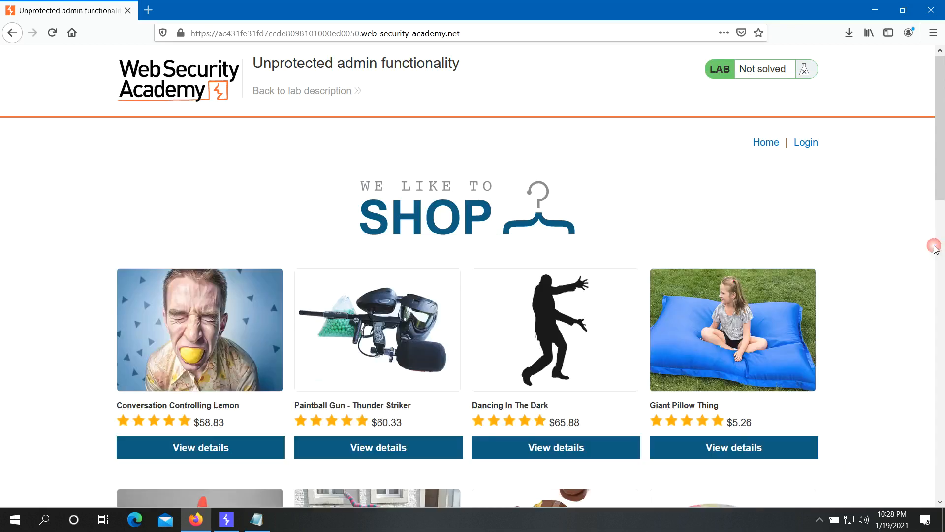
{"action": "right_click", "coordinate": [526, 169]}
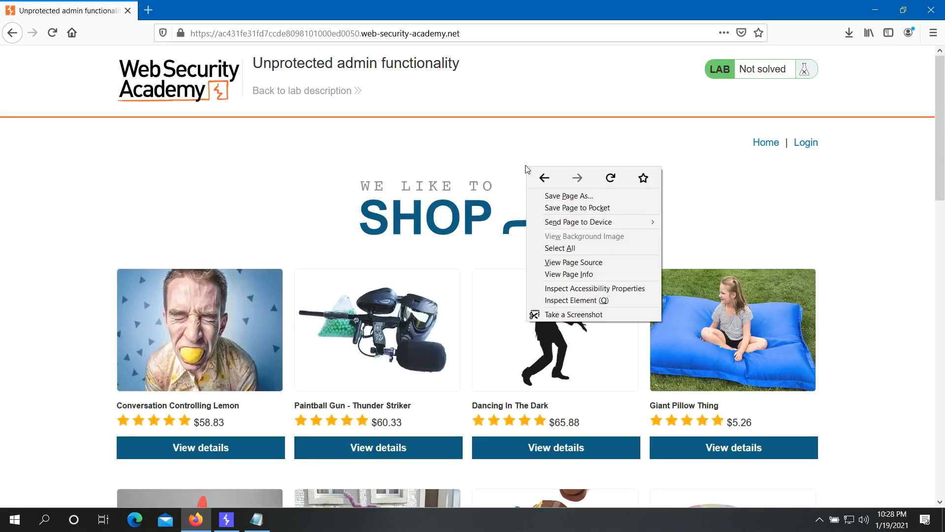
{"action": "left_click", "coordinate": [548, 262]}
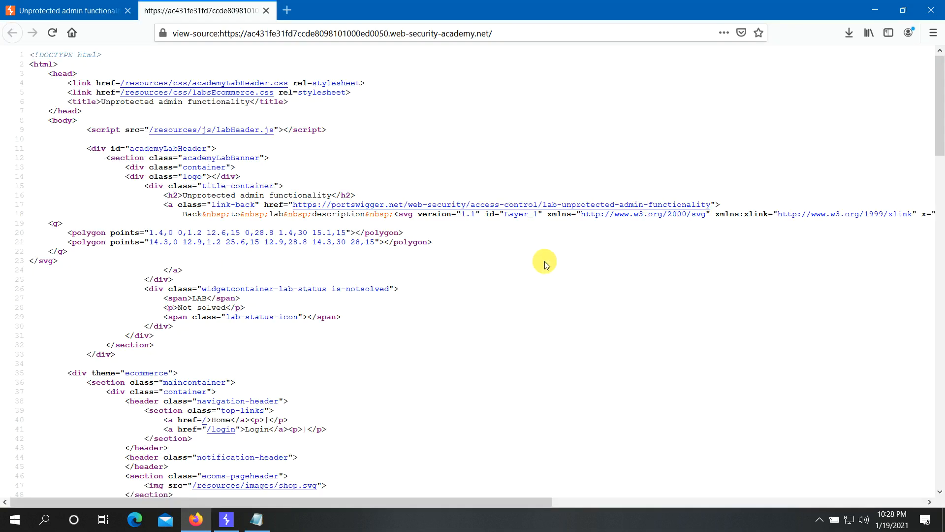
{"action": "scroll", "coordinate": [442, 283], "scroll_direction": "down", "scroll_amount": 2}
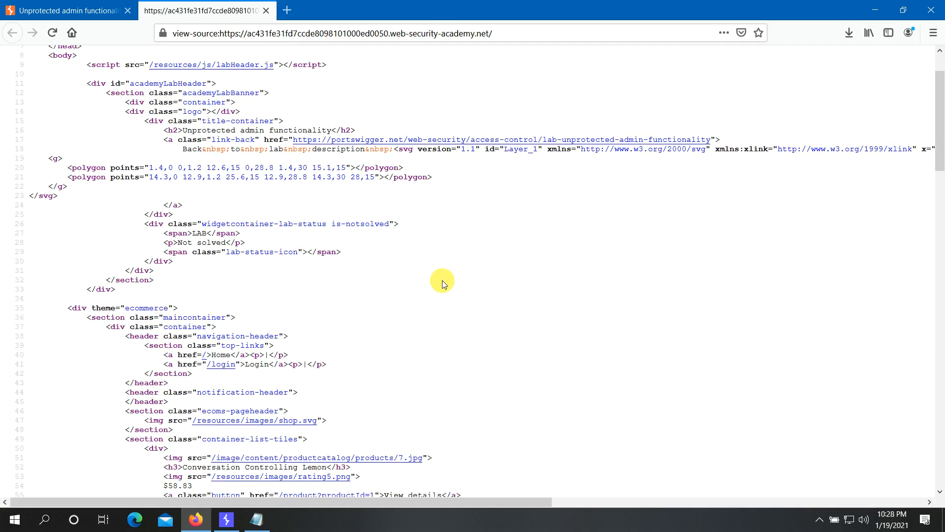
{"action": "key", "text": "ctrl+f"}
{"action": "type", "text": "admi"}
{"action": "key", "text": "Return"}
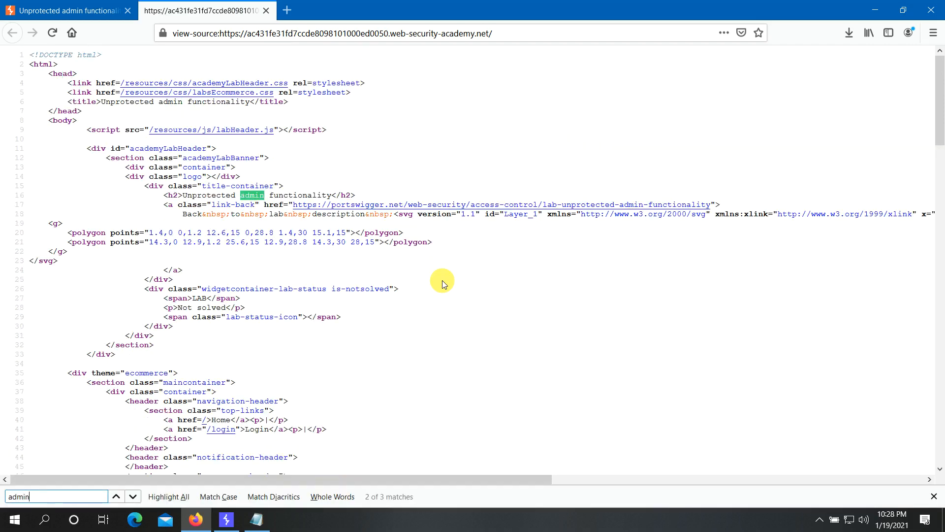
{"action": "key", "text": "Return"}
{"action": "key", "text": "Return"}
{"action": "key", "text": "Return"}
{"action": "key", "text": "Return"}
{"action": "key", "text": "Return"}
{"action": "key", "text": "Return"}
{"action": "left_click", "coordinate": [260, 129]}
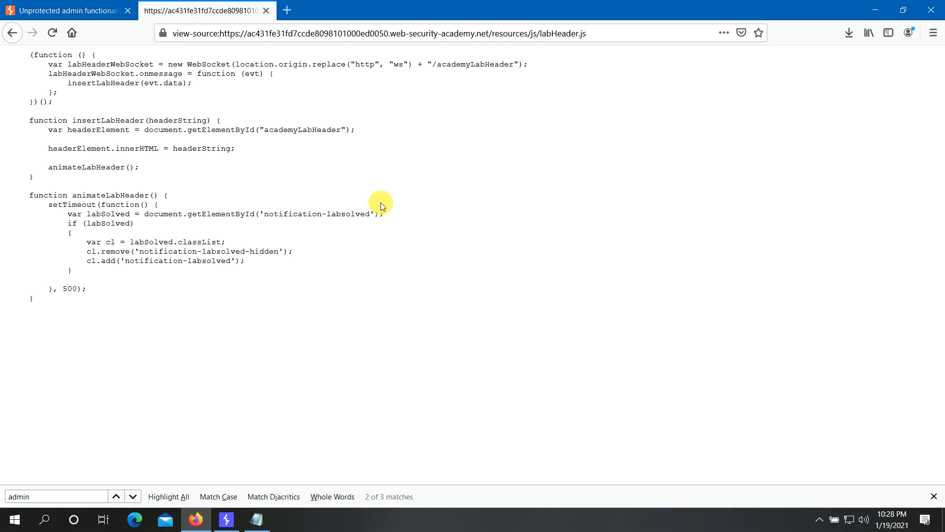
{"action": "left_click", "coordinate": [265, 11]}
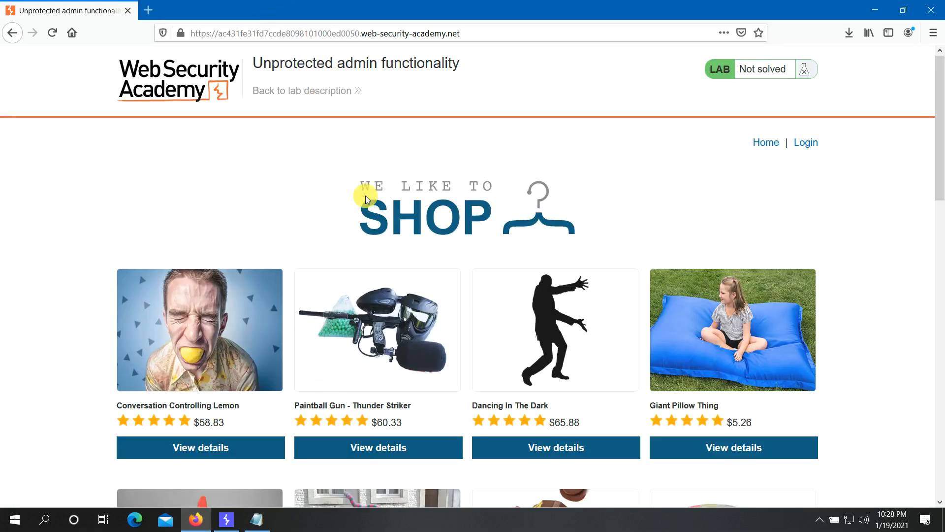
{"action": "right_click", "coordinate": [306, 203]}
{"action": "left_click", "coordinate": [256, 197]}
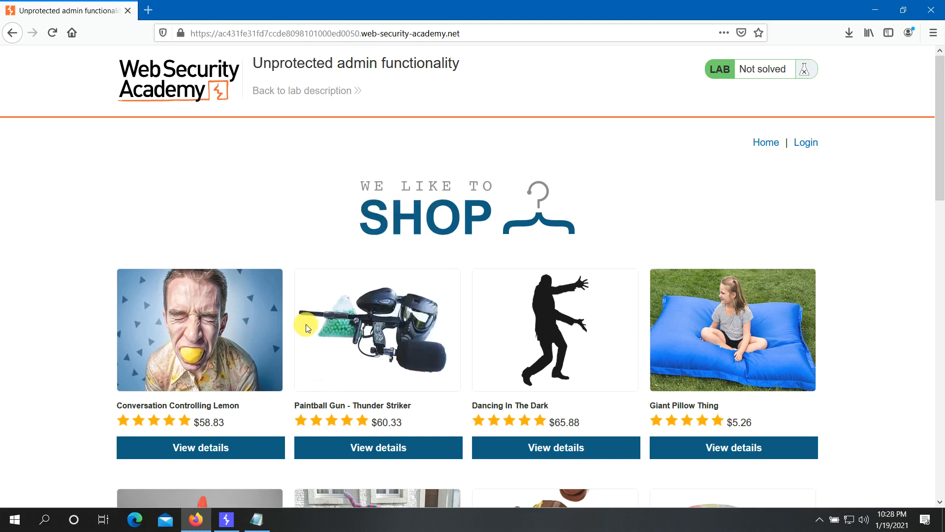
{"action": "mouse_move", "coordinate": [224, 521]}
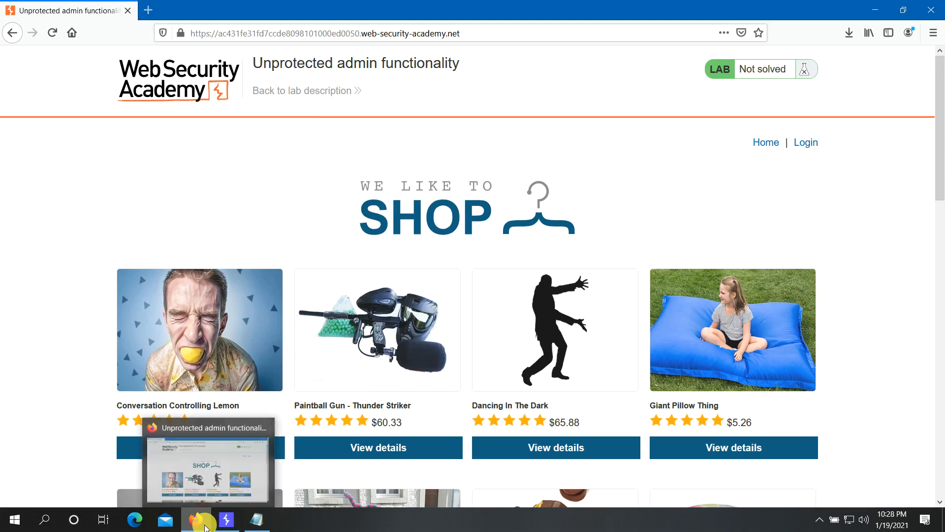
{"action": "left_click", "coordinate": [206, 528]}
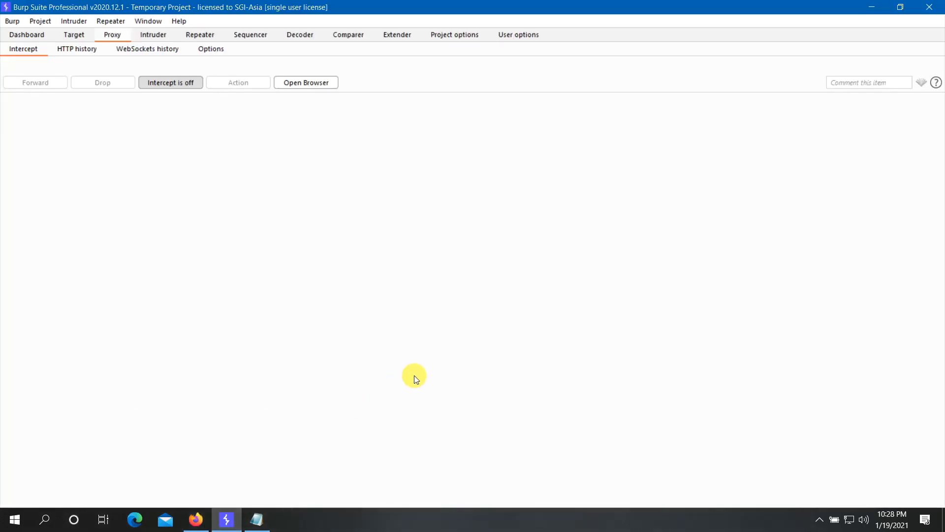
{"action": "left_click", "coordinate": [200, 521]}
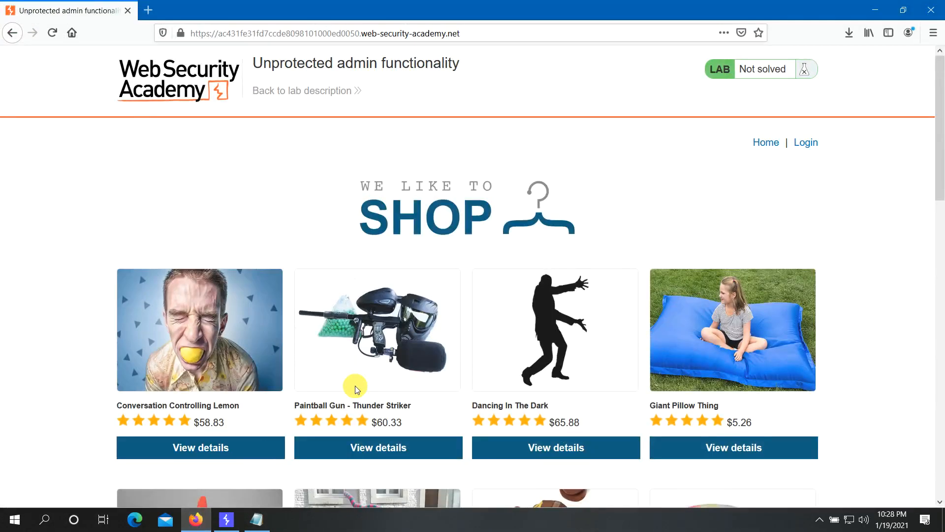
{"action": "right_click", "coordinate": [475, 253]}
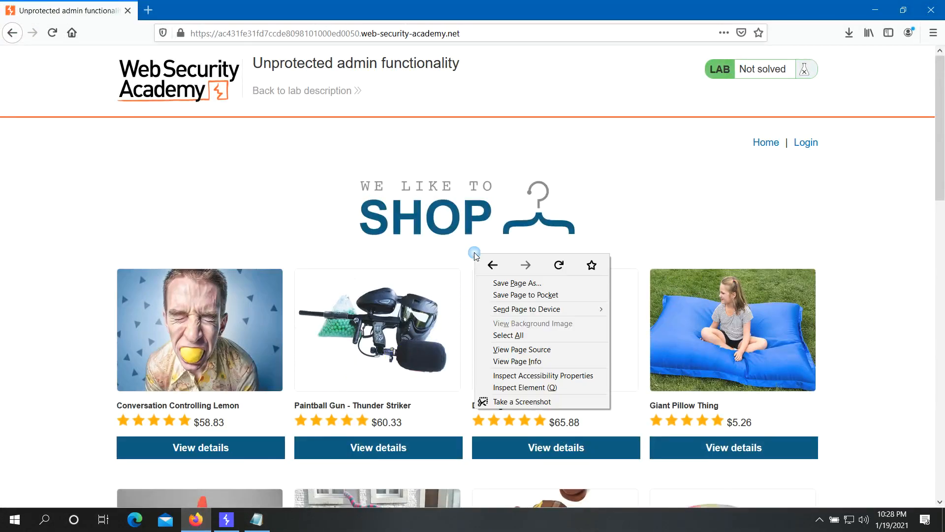
- Open the Inspector, expand the academyLabHeader element, and search the markup for 'adm'
{"action": "left_click", "coordinate": [502, 389]}
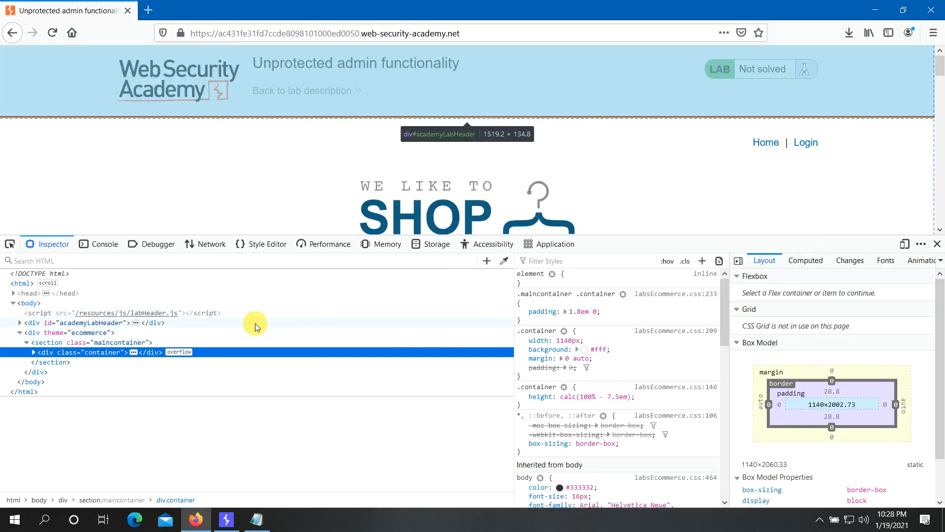
{"action": "double_click", "coordinate": [37, 313]}
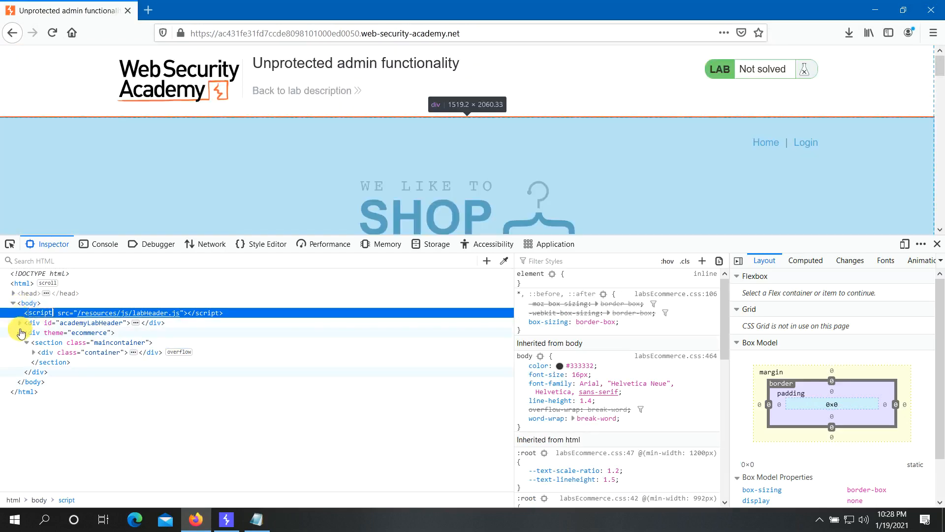
{"action": "left_click", "coordinate": [20, 323]}
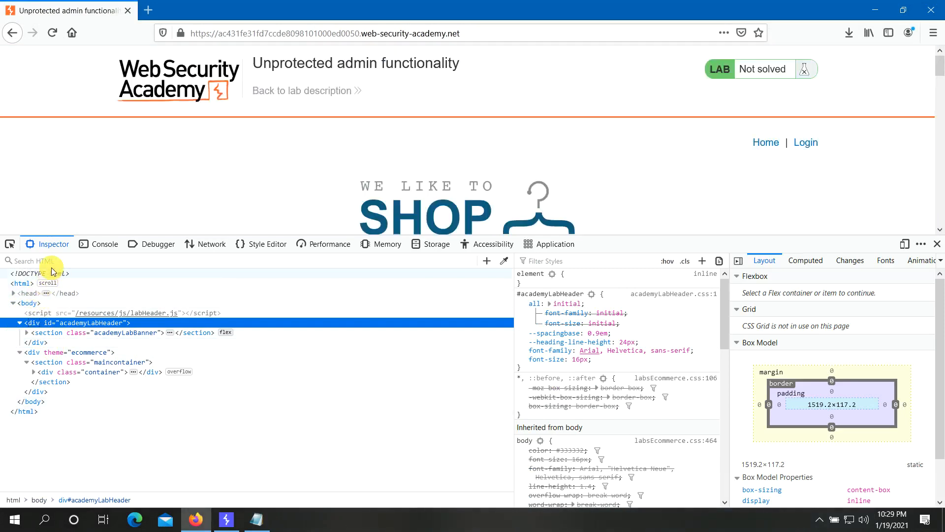
{"action": "left_click", "coordinate": [53, 261]}
{"action": "type", "text": "admin"}
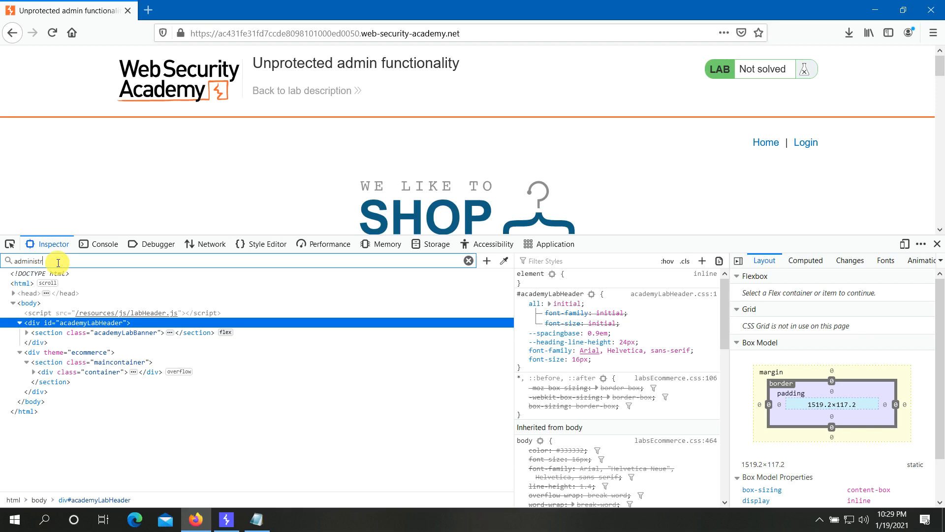
{"action": "key", "text": "Return"}
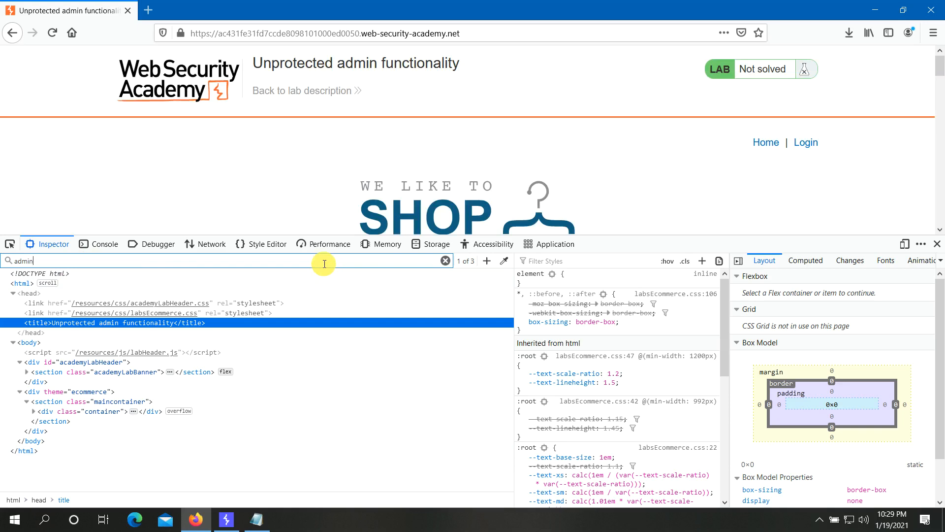
{"action": "key", "text": "Return"}
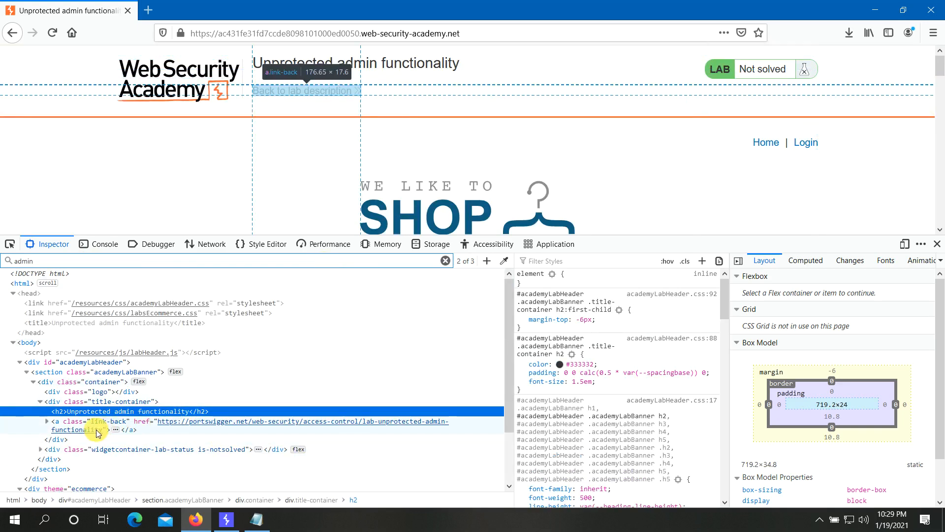
{"action": "scroll", "coordinate": [192, 418], "scroll_direction": "down", "scroll_amount": 2}
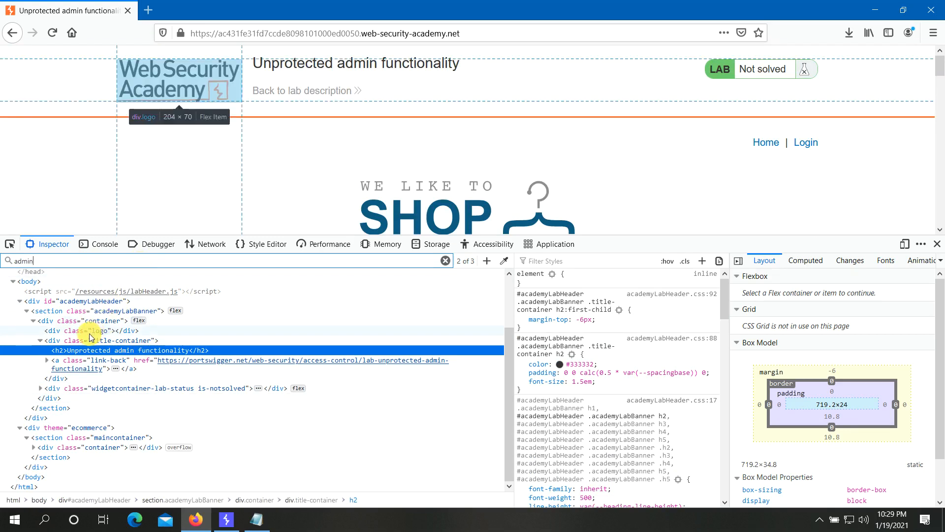
- Expand the back-to-lab-description link element and cycle through all three admin matches again
{"action": "left_click", "coordinate": [48, 365]}
{"action": "left_click", "coordinate": [47, 365]}
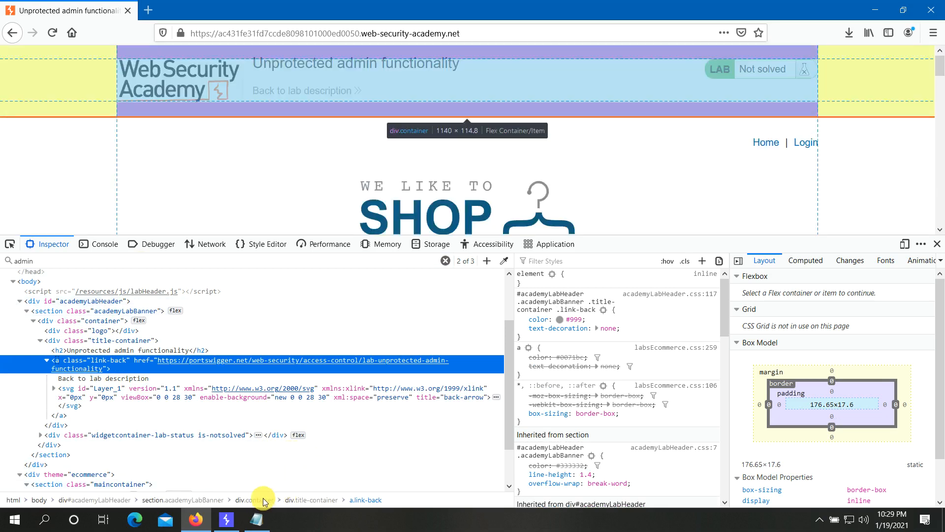
{"action": "scroll", "coordinate": [505, 398], "scroll_direction": "down", "scroll_amount": 2}
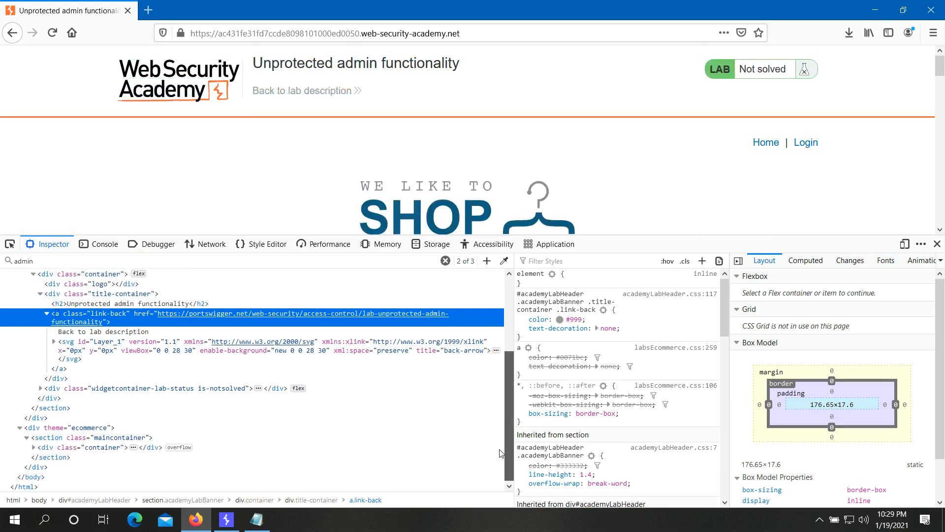
{"action": "left_click", "coordinate": [146, 261]}
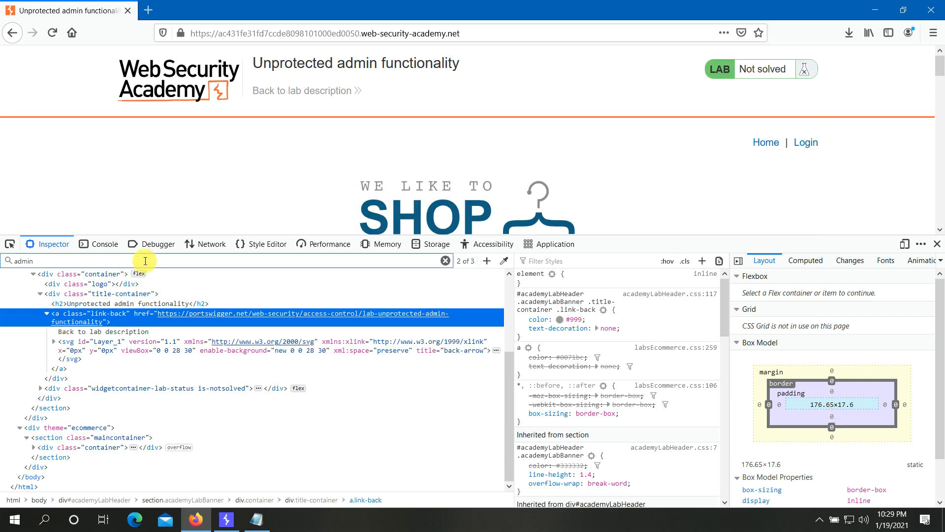
{"action": "key", "text": "Return"}
{"action": "key", "text": "Return"}
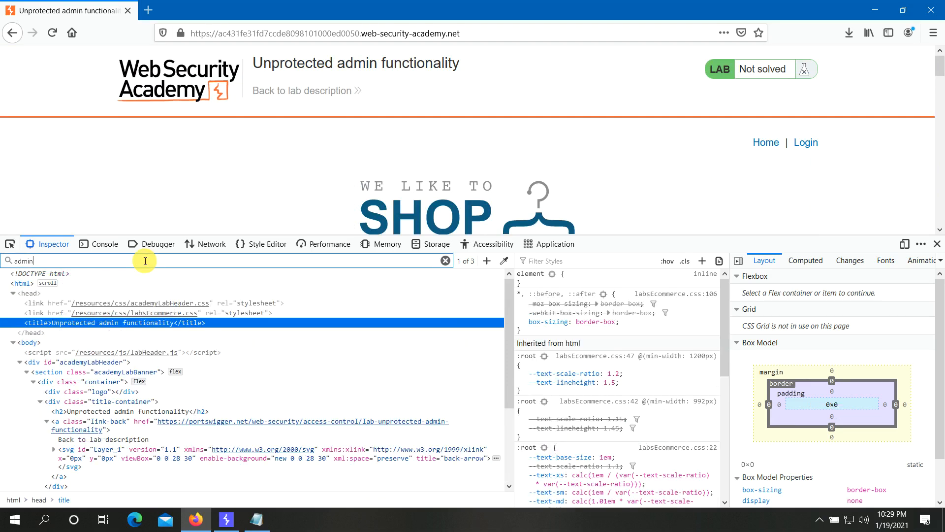
{"action": "key", "text": "Return"}
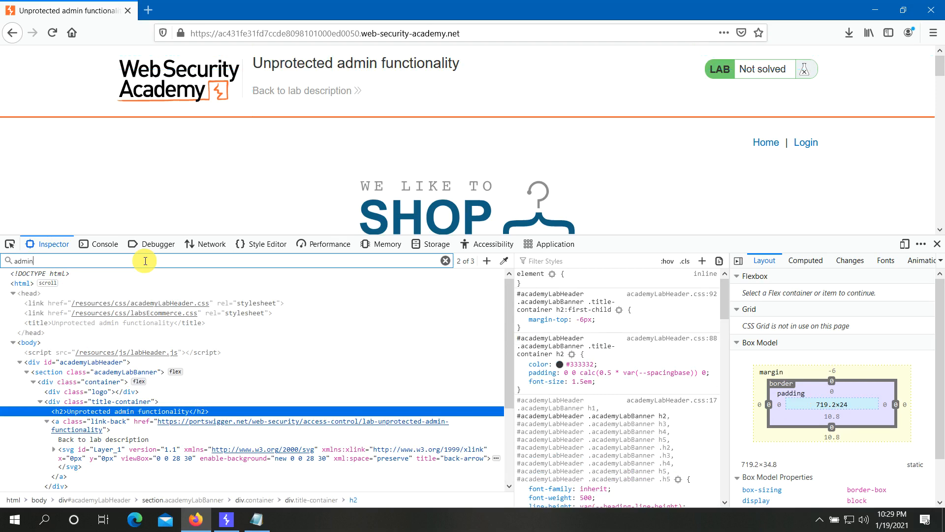
{"action": "key", "text": "Return"}
{"action": "key", "text": "Return"}
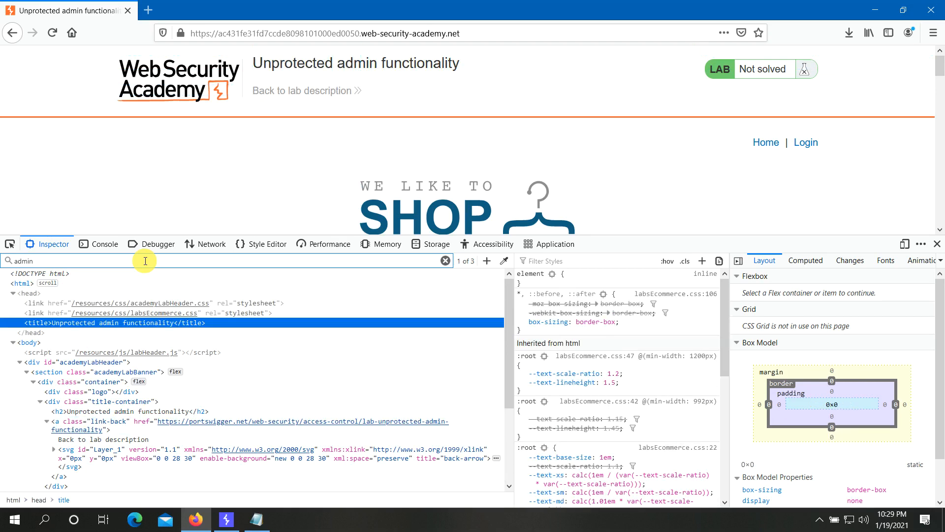
{"action": "key", "text": "Return"}
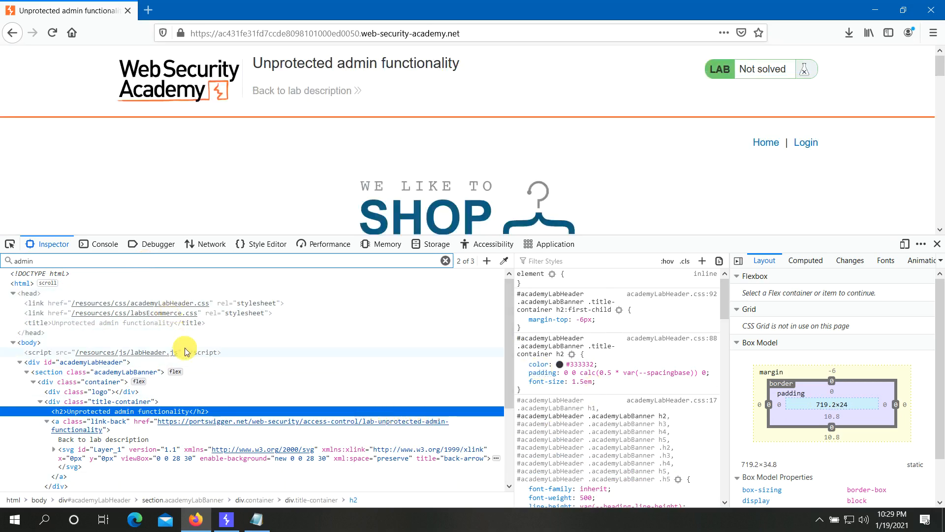
{"action": "scroll", "coordinate": [185, 350], "scroll_direction": "down", "scroll_amount": 5}
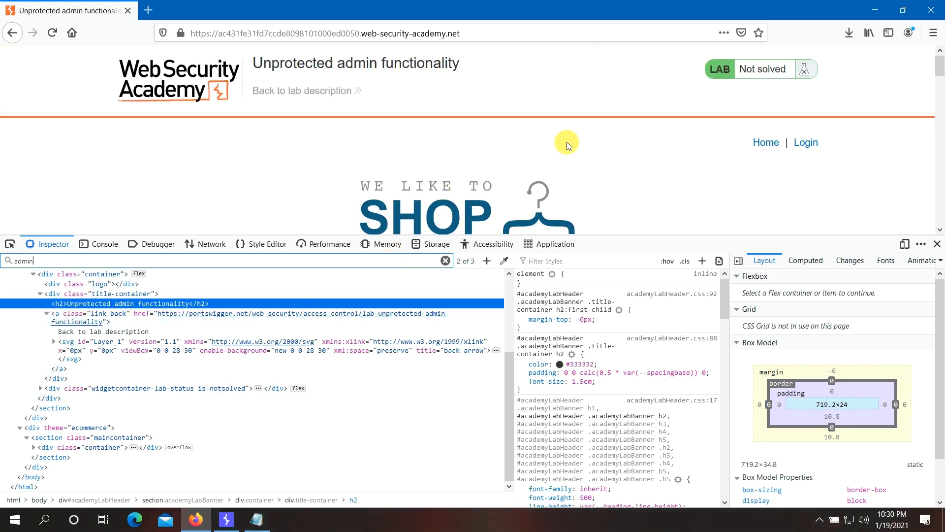
- Close DevTools and open the shop page's HTML source
{"action": "left_click", "coordinate": [937, 243]}
{"action": "right_click", "coordinate": [438, 155]}
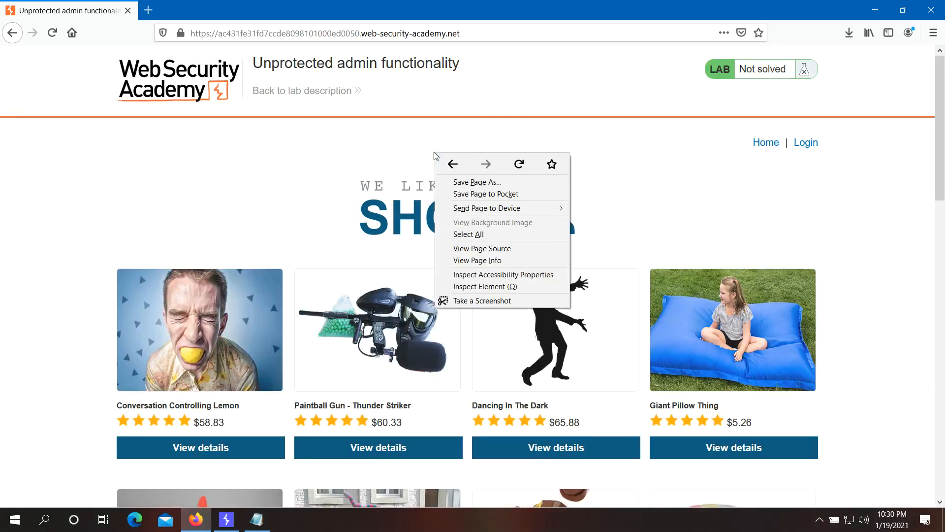
{"action": "left_click", "coordinate": [454, 249]}
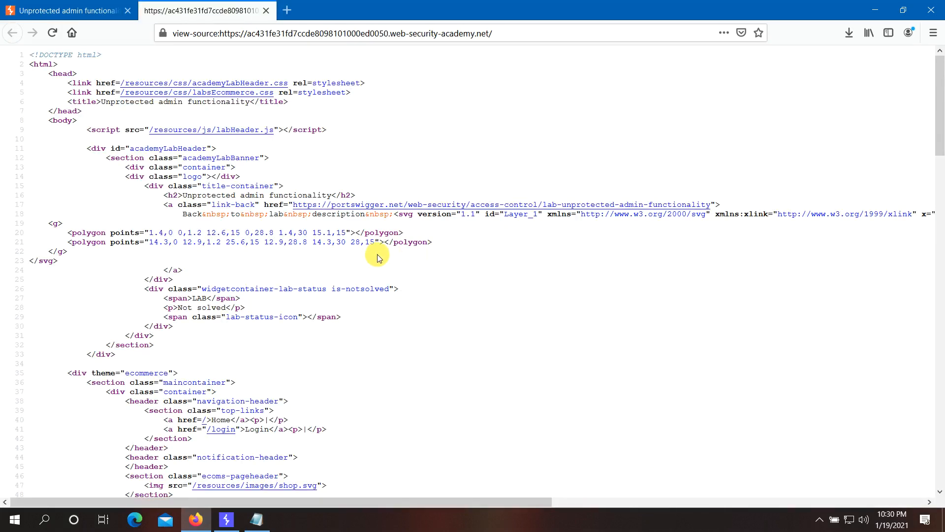
{"action": "scroll", "coordinate": [507, 291], "scroll_direction": "down", "scroll_amount": 5}
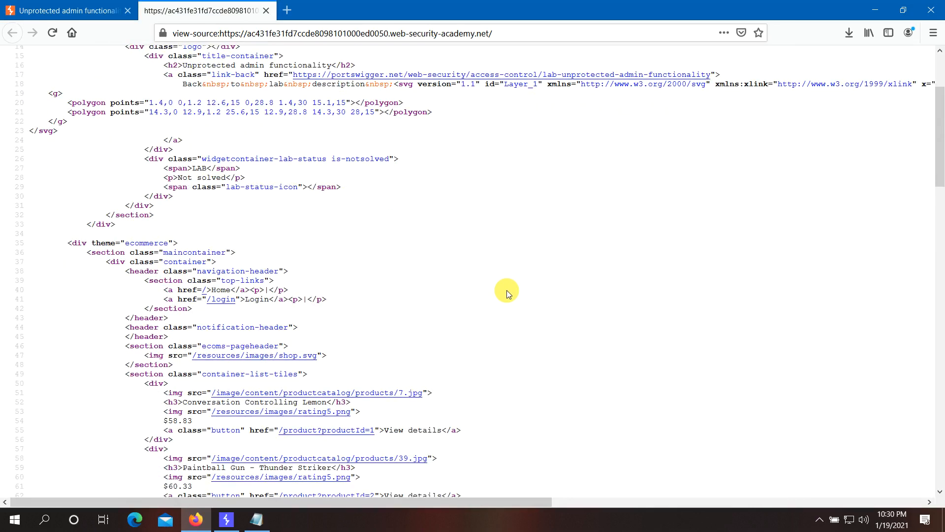
{"action": "scroll", "coordinate": [507, 292], "scroll_direction": "down", "scroll_amount": 5}
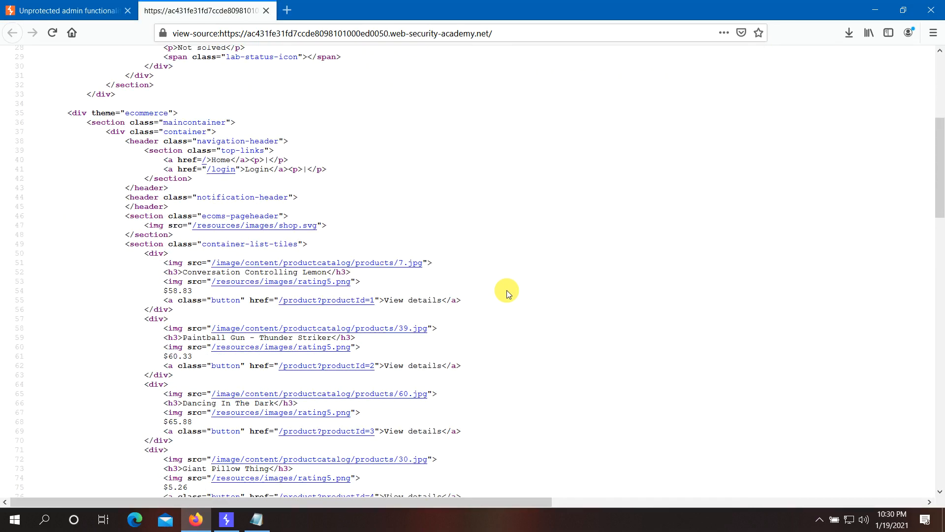
- Find 'admin' in the page source, then open the /resources/js/labHeader.js script source
{"action": "key", "text": "ctrl+f"}
{"action": "type", "text": "admin"}
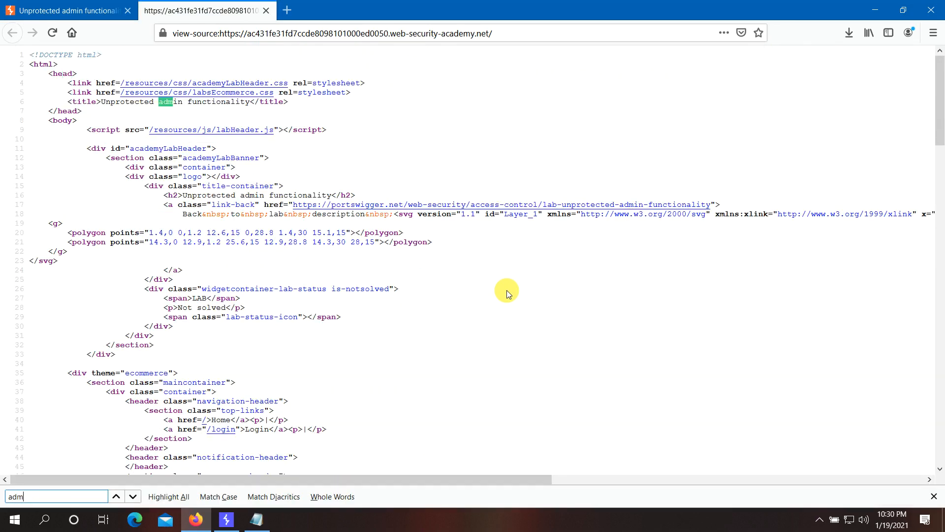
{"action": "key", "text": "Return"}
{"action": "key", "text": "Return"}
{"action": "key", "text": "Return"}
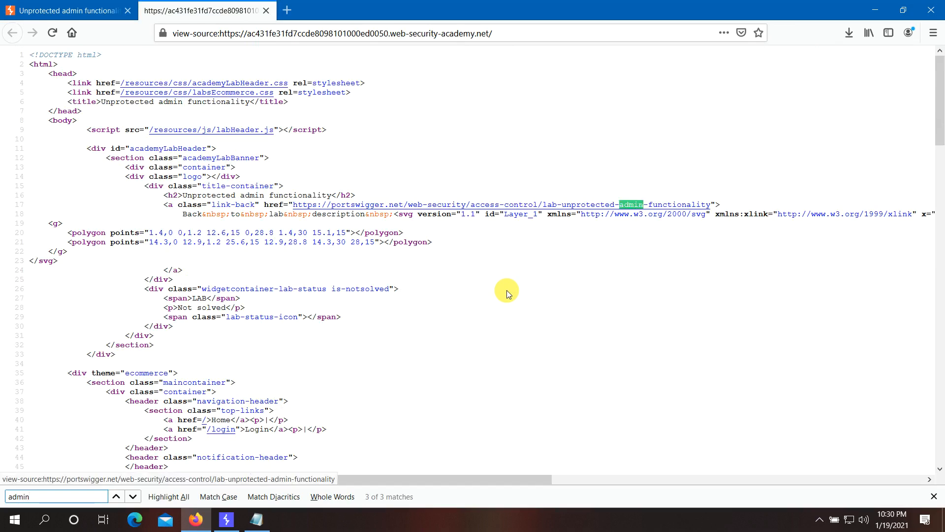
{"action": "key", "text": "Escape"}
{"action": "scroll", "coordinate": [454, 293], "scroll_direction": "down", "scroll_amount": 20}
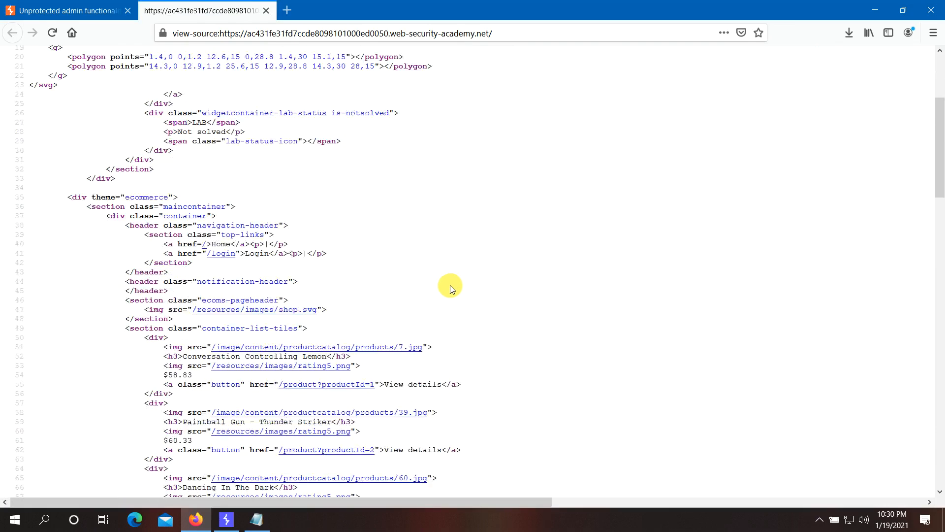
{"action": "scroll", "coordinate": [454, 293], "scroll_direction": "down", "scroll_amount": 20}
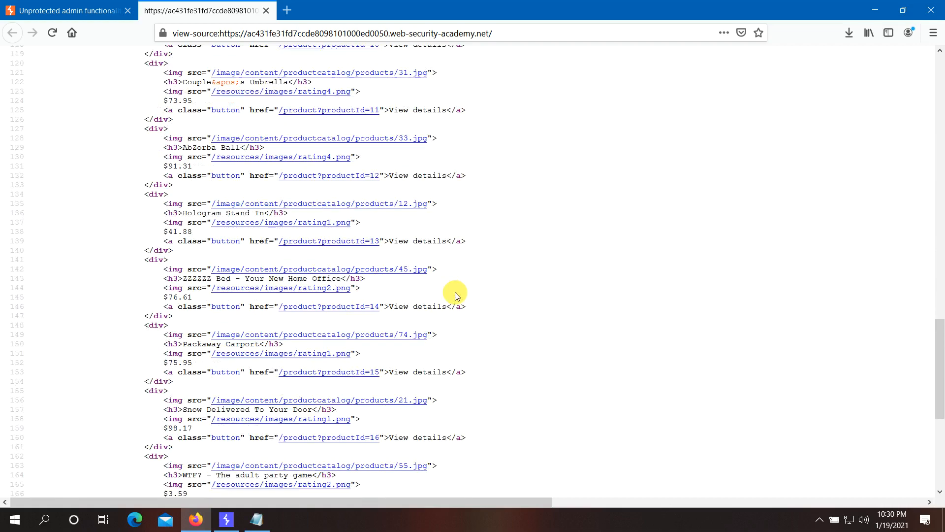
{"action": "scroll", "coordinate": [456, 295], "scroll_direction": "up", "scroll_amount": 20}
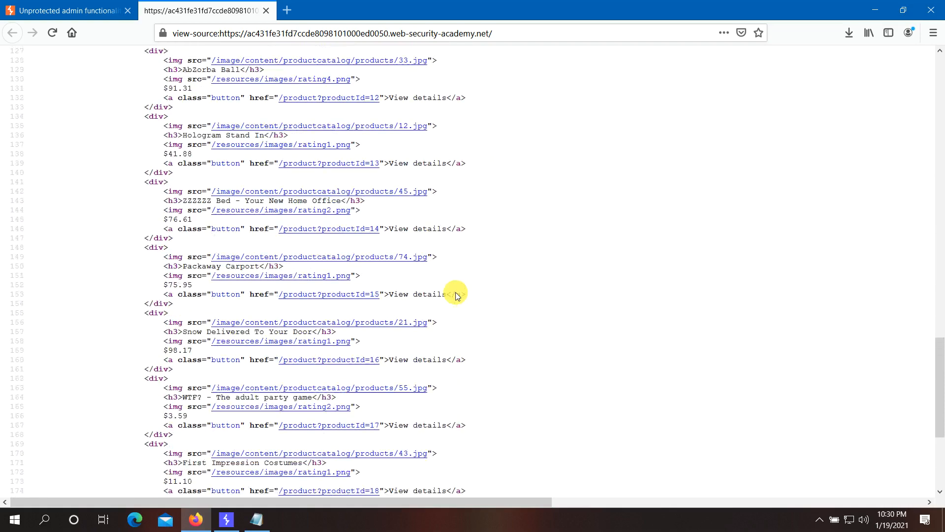
{"action": "scroll", "coordinate": [456, 295], "scroll_direction": "up", "scroll_amount": 9}
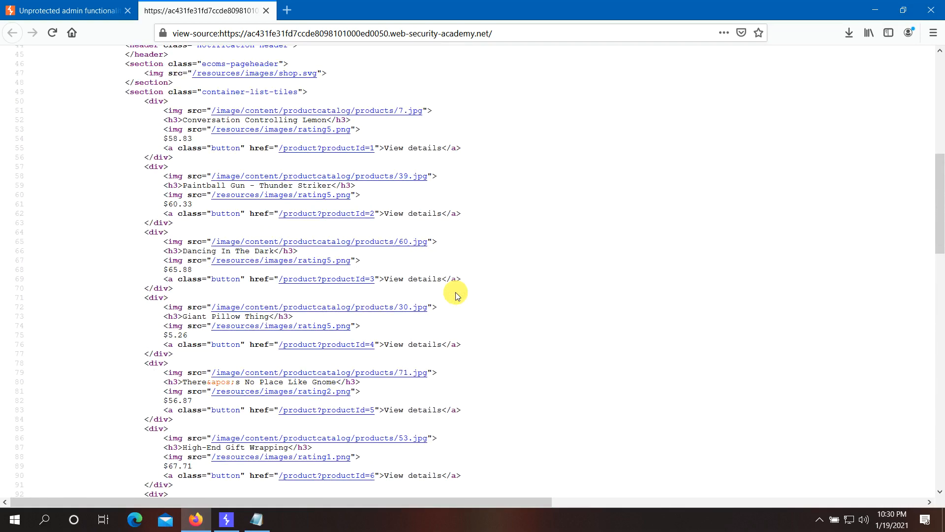
{"action": "scroll", "coordinate": [455, 295], "scroll_direction": "up", "scroll_amount": 11}
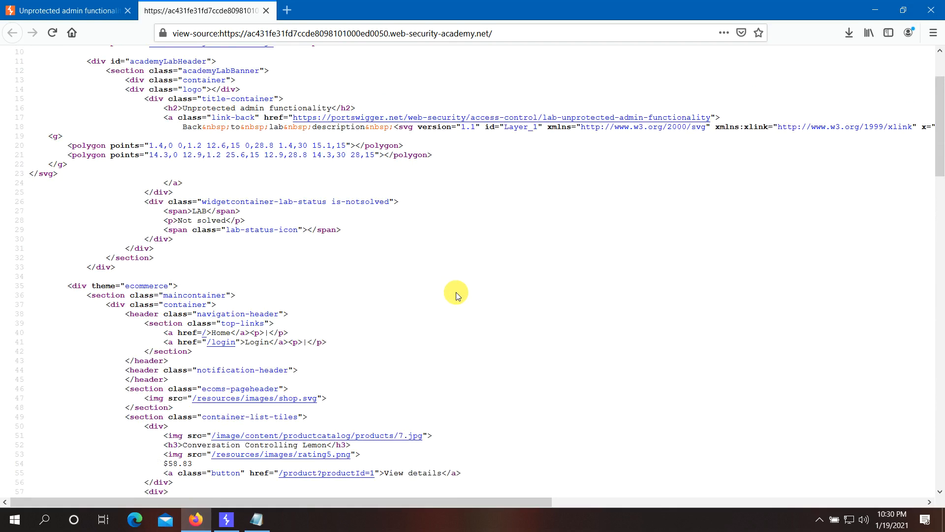
{"action": "scroll", "coordinate": [456, 294], "scroll_direction": "up", "scroll_amount": 3}
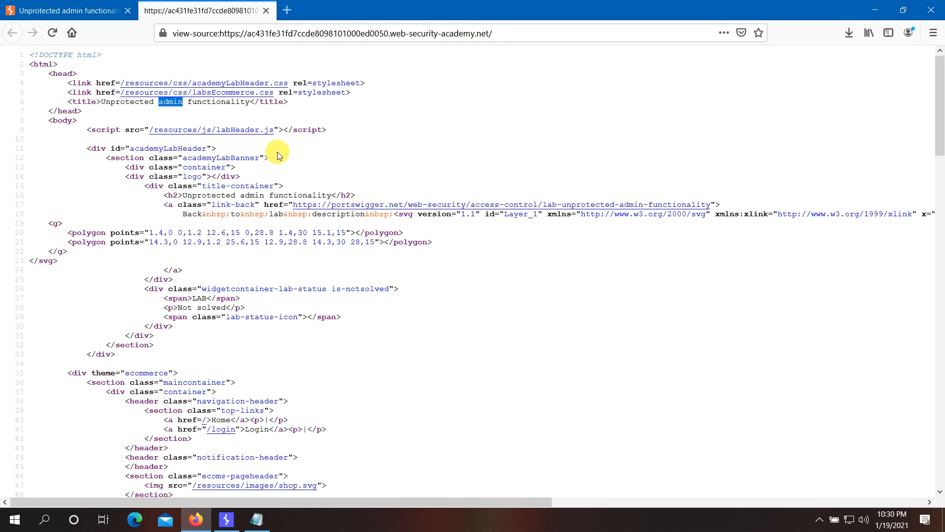
{"action": "left_click", "coordinate": [251, 130]}
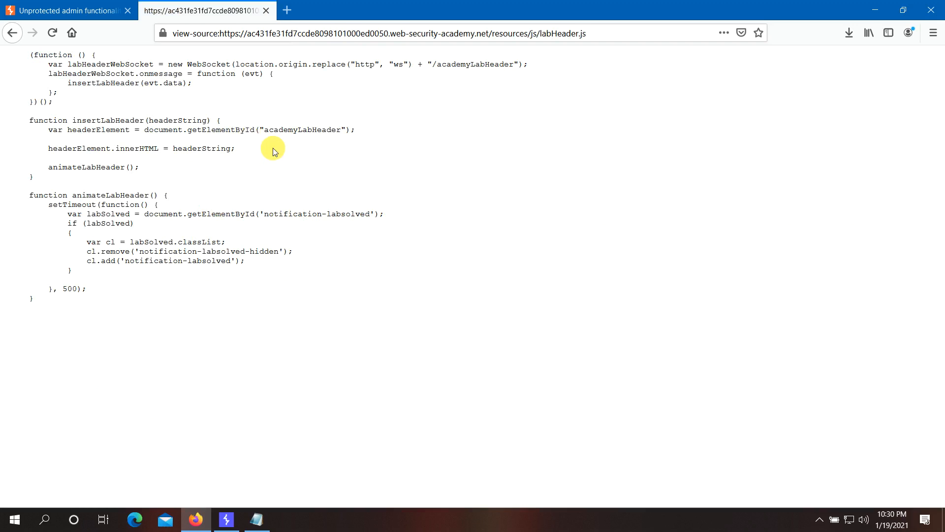
- Close the source tab, confirm the Unprotected admin functionality lab shows Solved, and relaunch it
{"action": "left_click", "coordinate": [266, 10]}
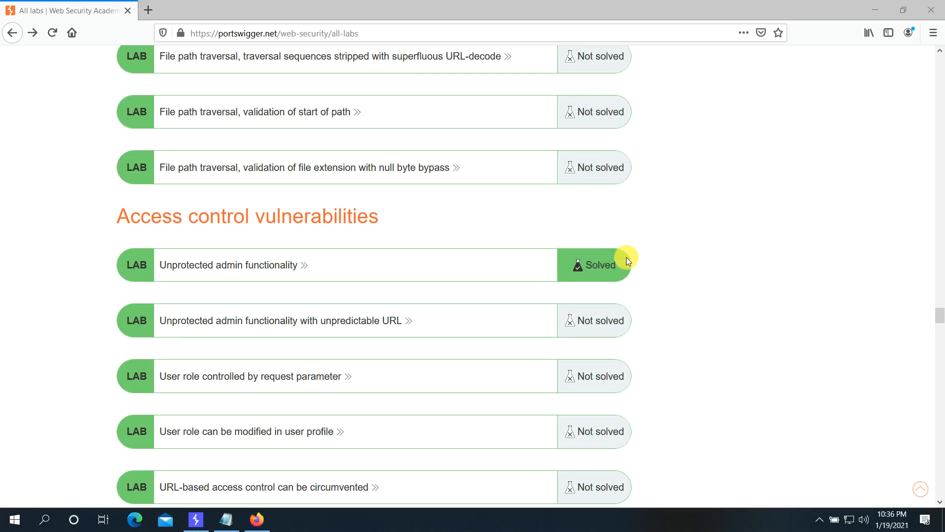
{"action": "left_click", "coordinate": [258, 272]}
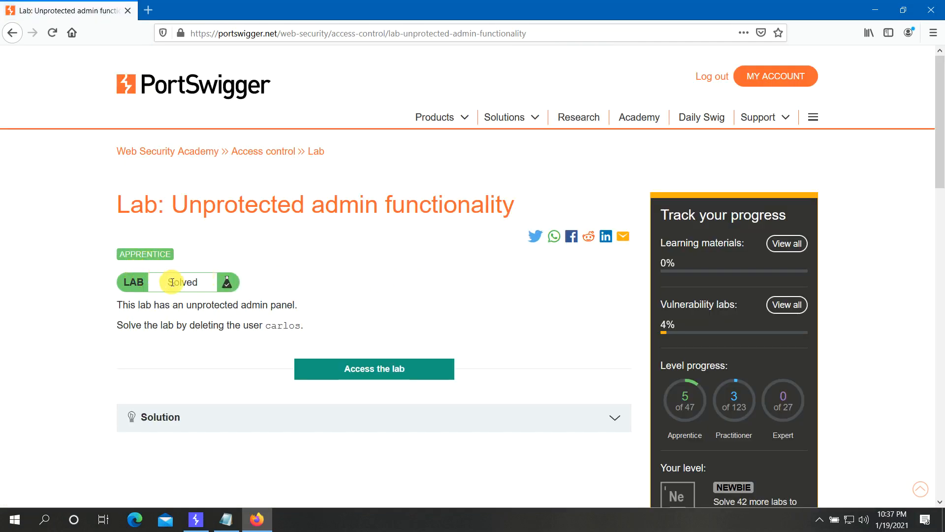
{"action": "left_click", "coordinate": [315, 263]}
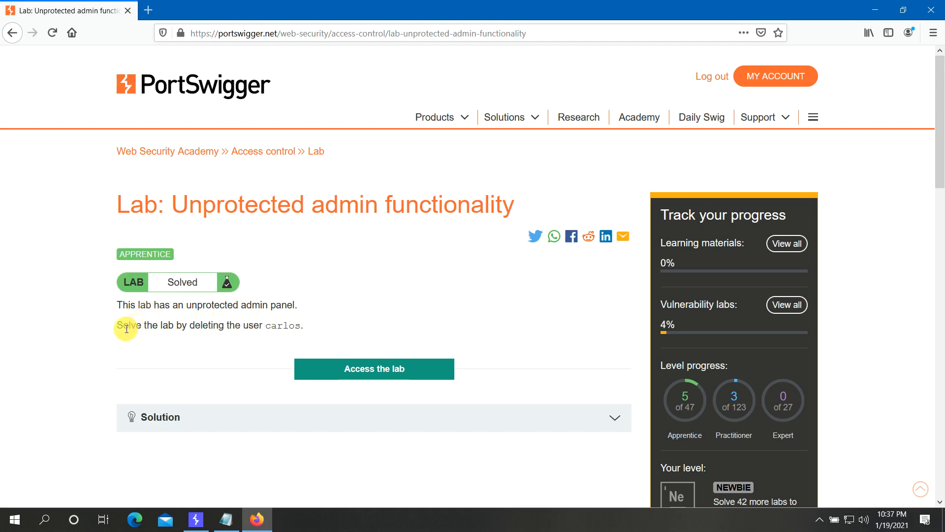
{"action": "left_click_drag", "start_coordinate": [118, 329], "coordinate": [301, 329]}
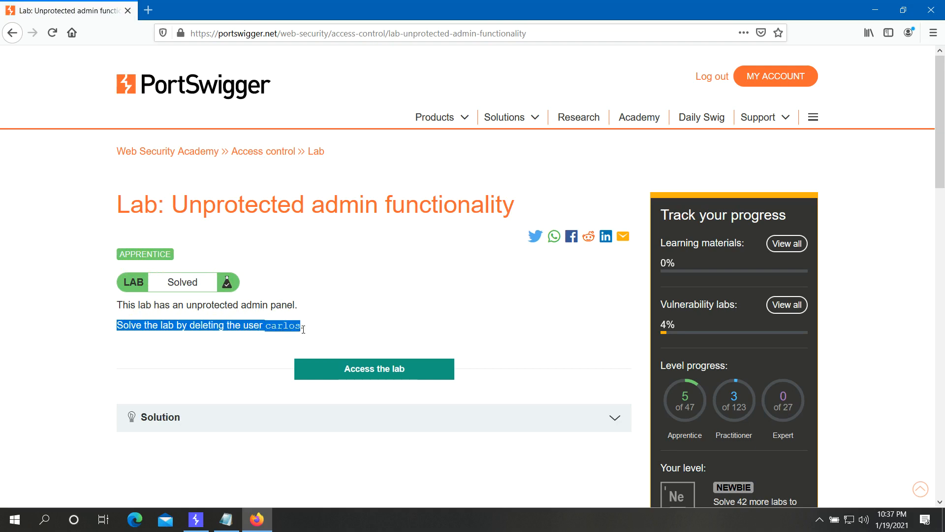
{"action": "left_click", "coordinate": [350, 369]}
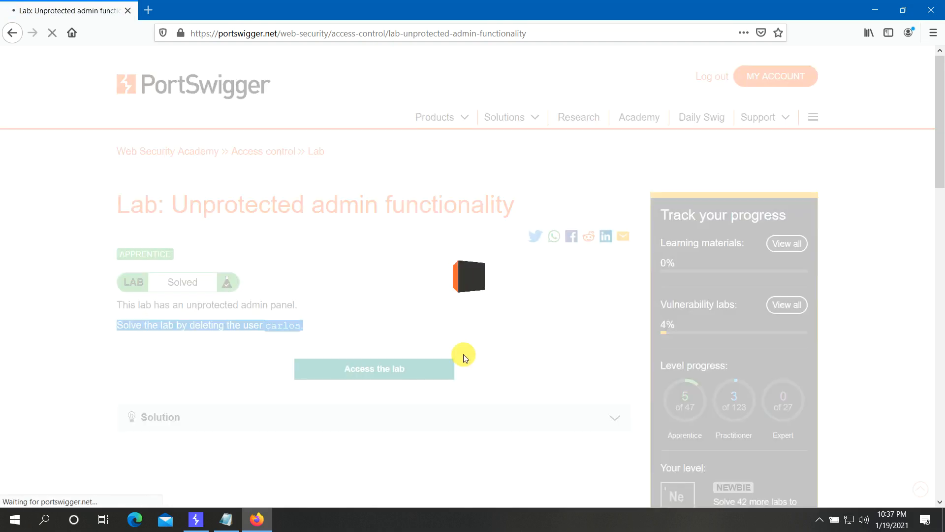
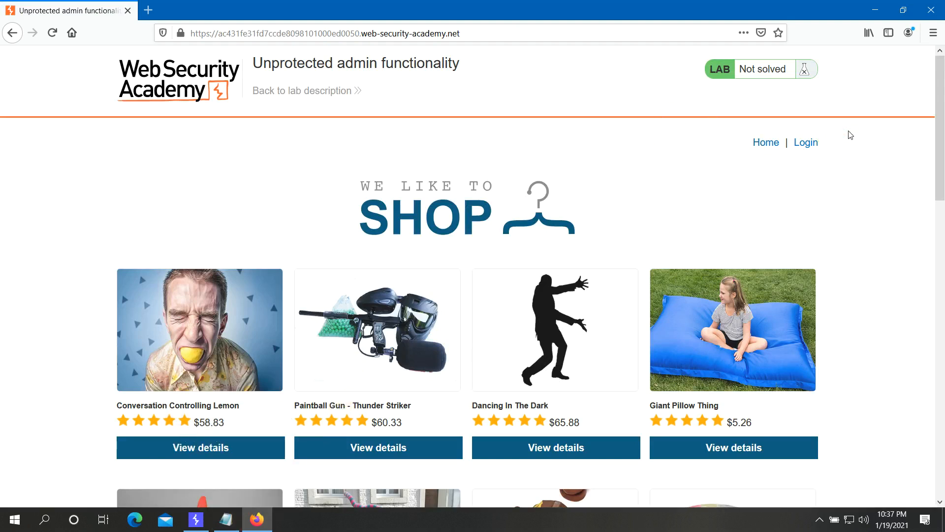
- Load the lab site's /robots.txt and select the disallowed /administrator-panel path
{"action": "left_click", "coordinate": [498, 31]}
{"action": "left_click", "coordinate": [500, 31]}
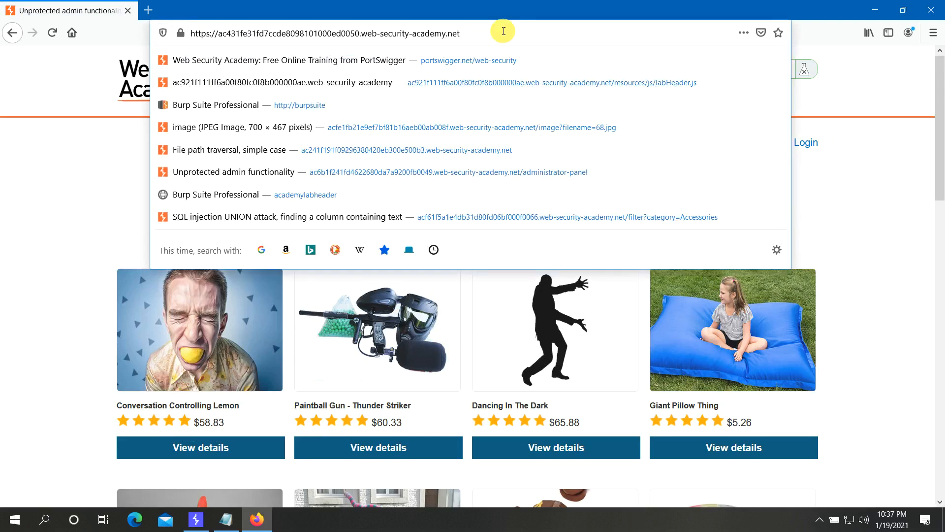
{"action": "type", "text": "/robots.txt"}
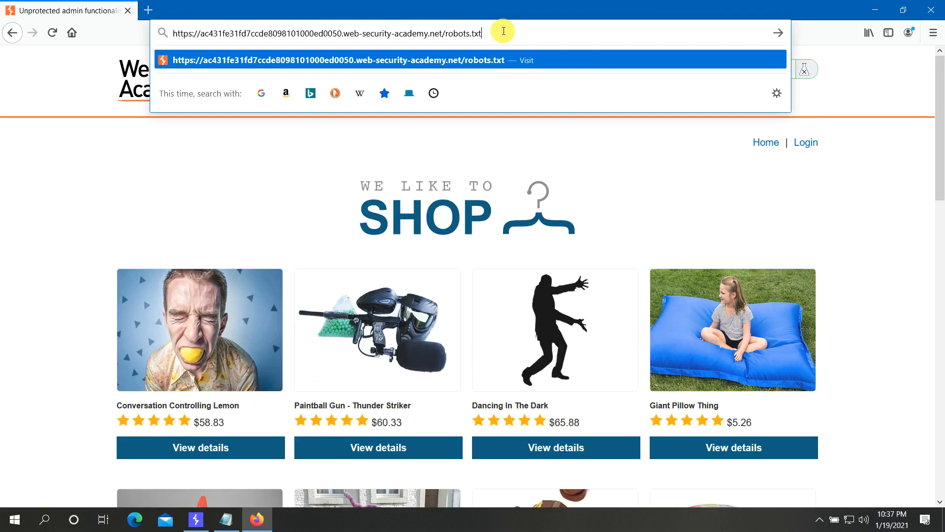
{"action": "key", "text": "Return"}
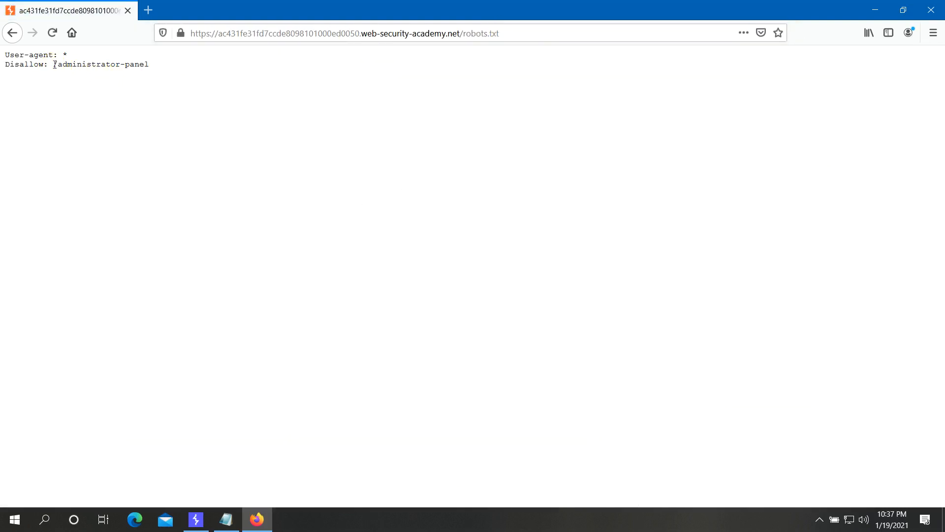
{"action": "left_click_drag", "start_coordinate": [54, 65], "coordinate": [150, 63]}
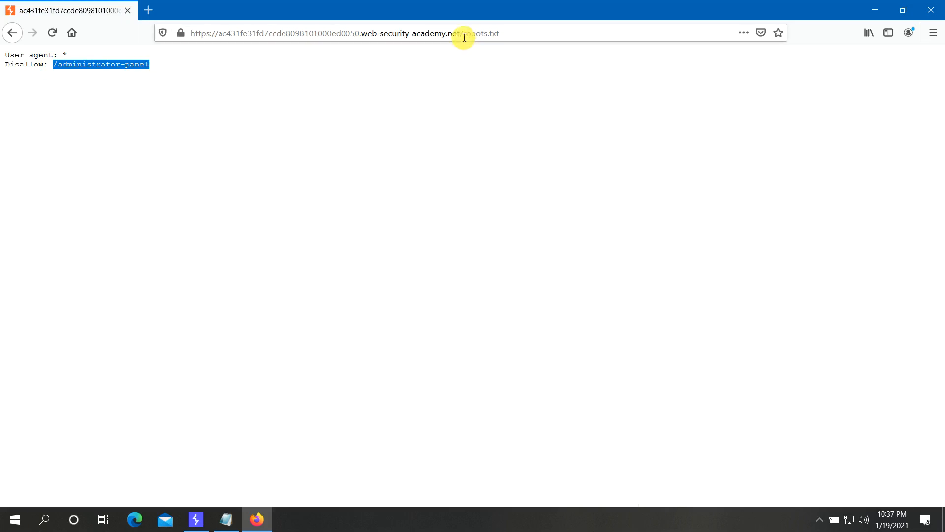
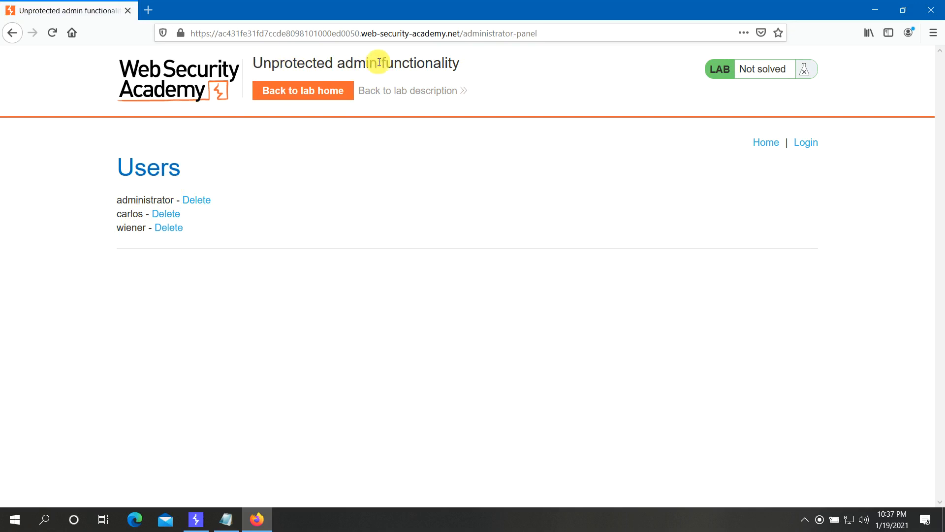
- Select the full 'Unprotected admin functionality' lab title on the /administrator-panel page
{"action": "left_click_drag", "start_coordinate": [250, 64], "coordinate": [460, 55]}
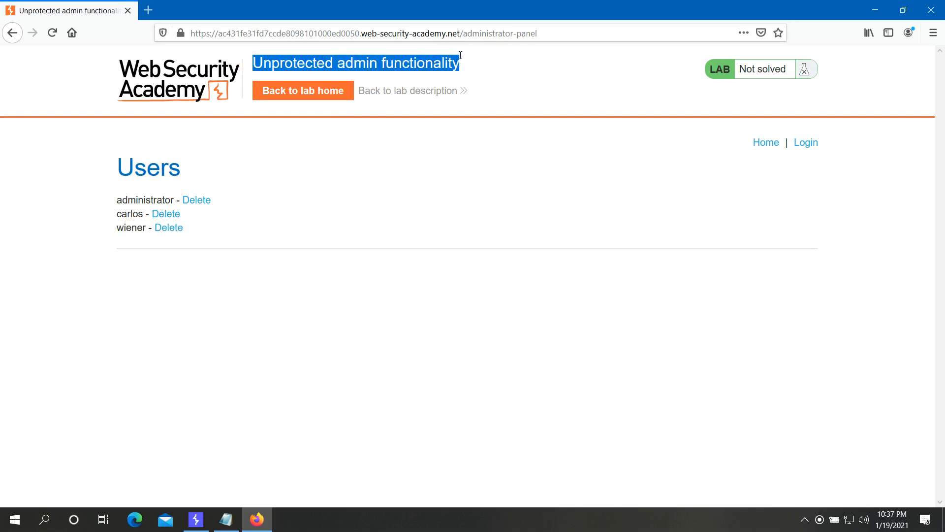
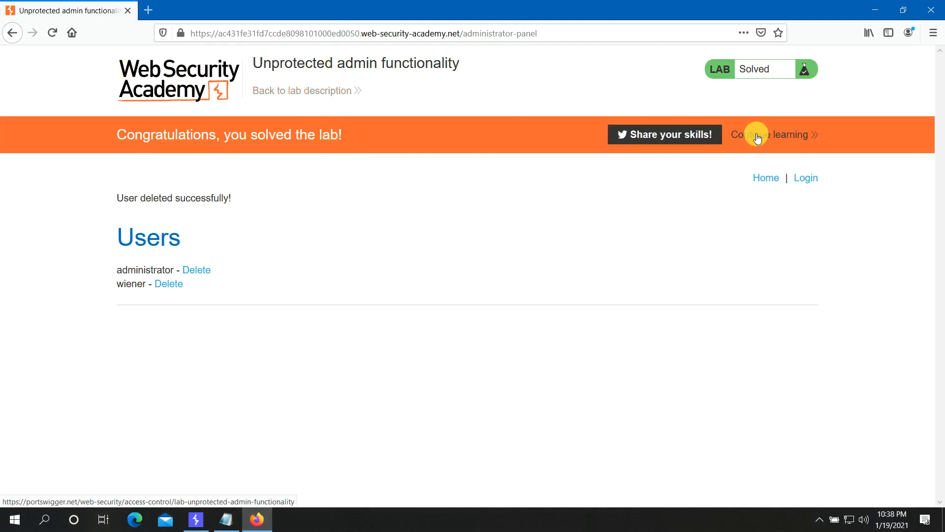
- Go back to the All labs list, where 'Unprotected admin functionality' now shows Solved
{"action": "left_click", "coordinate": [11, 33]}
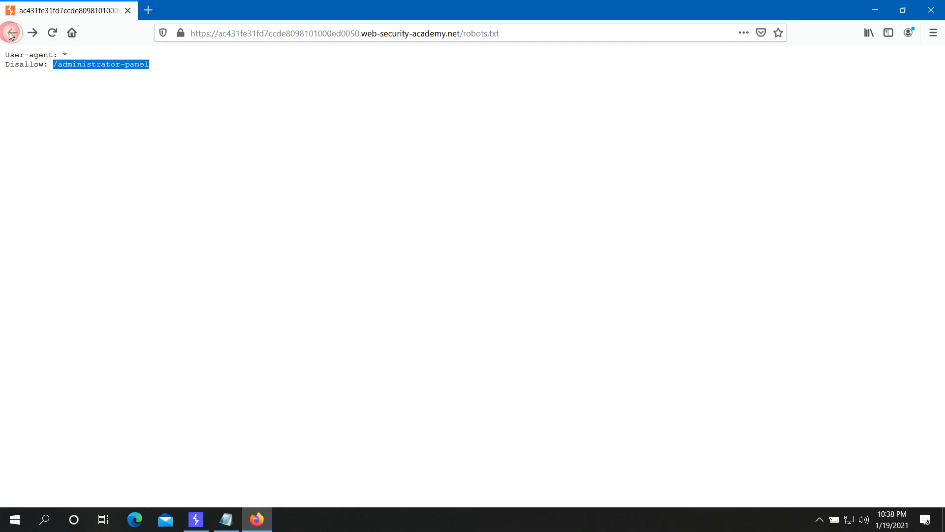
{"action": "left_click", "coordinate": [11, 33]}
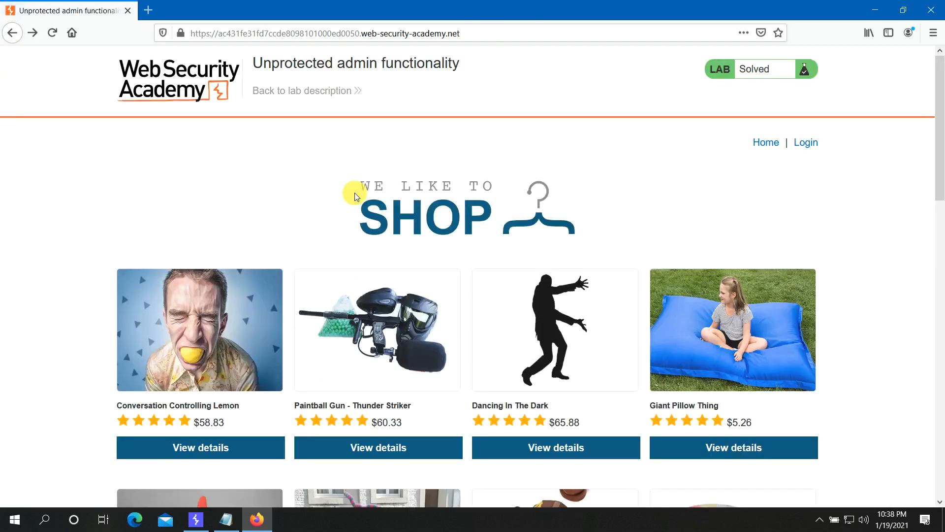
{"action": "left_click", "coordinate": [13, 34]}
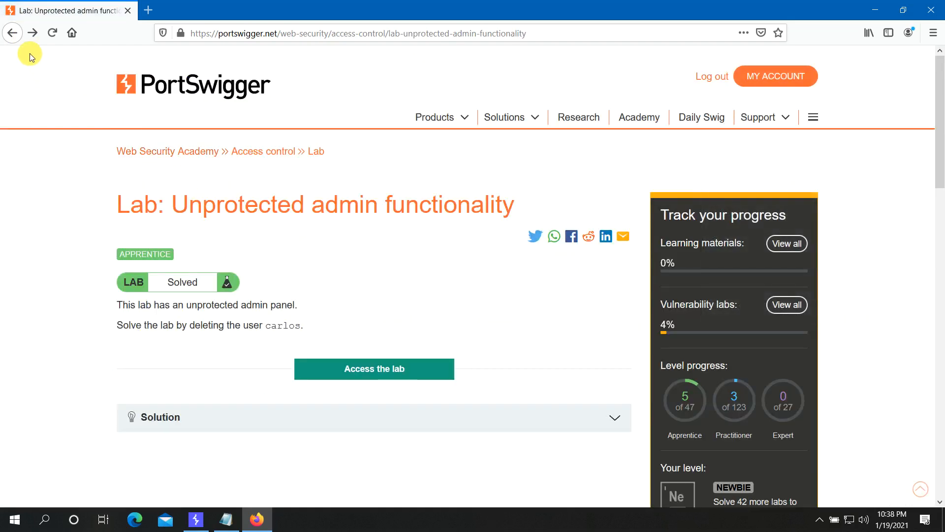
{"action": "left_click", "coordinate": [13, 34]}
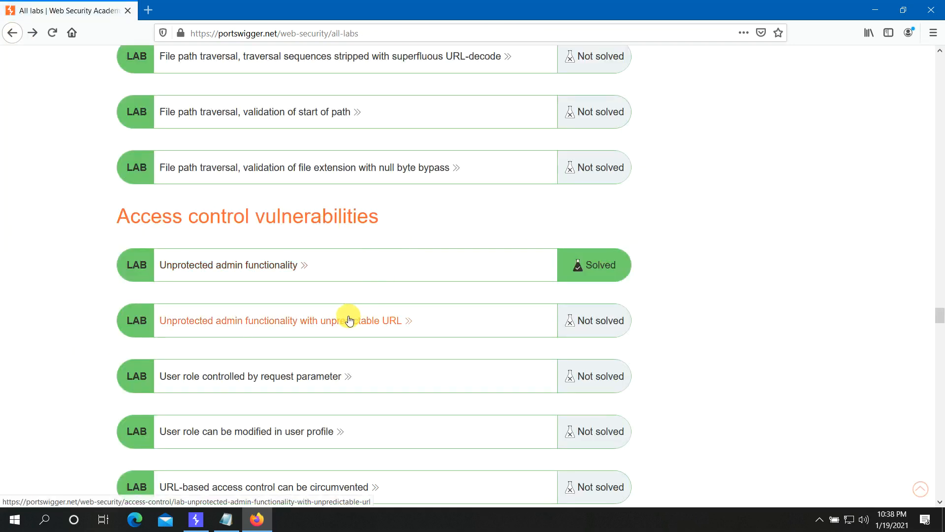
- Launch the 'with unpredictable URL' admin lab and inspect its shop page markup, ready to search
{"action": "left_click", "coordinate": [349, 322]}
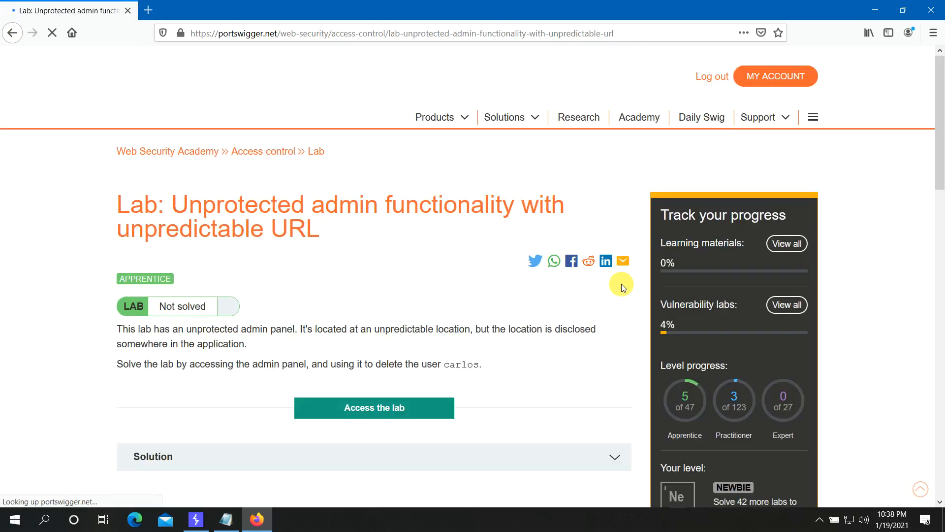
{"action": "left_click", "coordinate": [353, 407]}
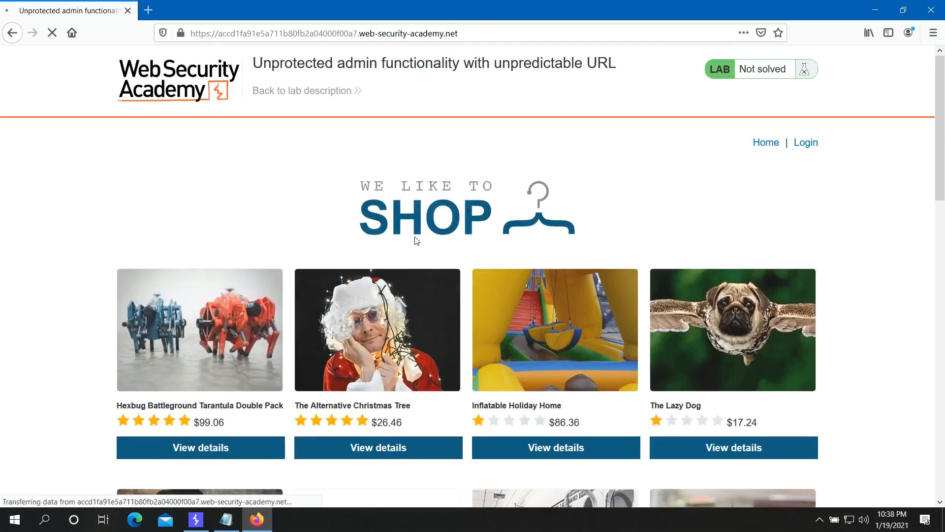
{"action": "right_click", "coordinate": [415, 237]}
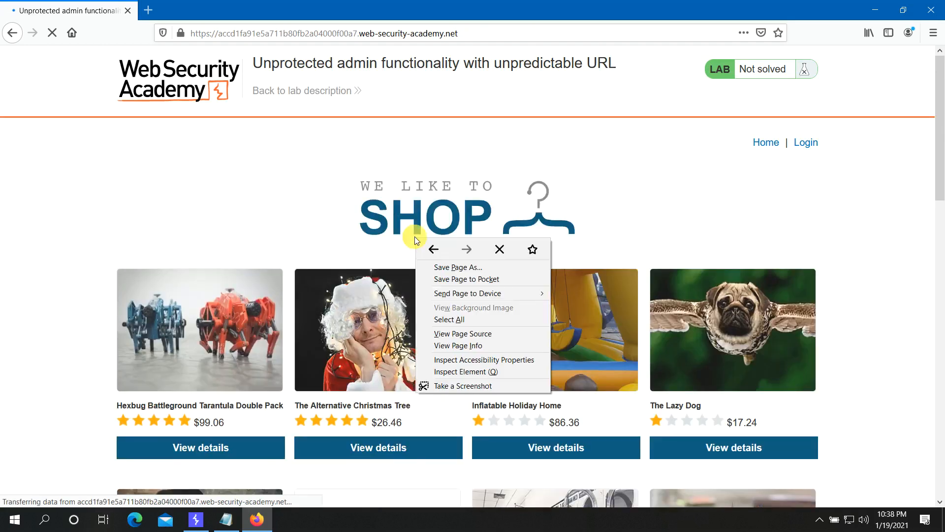
{"action": "left_click", "coordinate": [481, 373]}
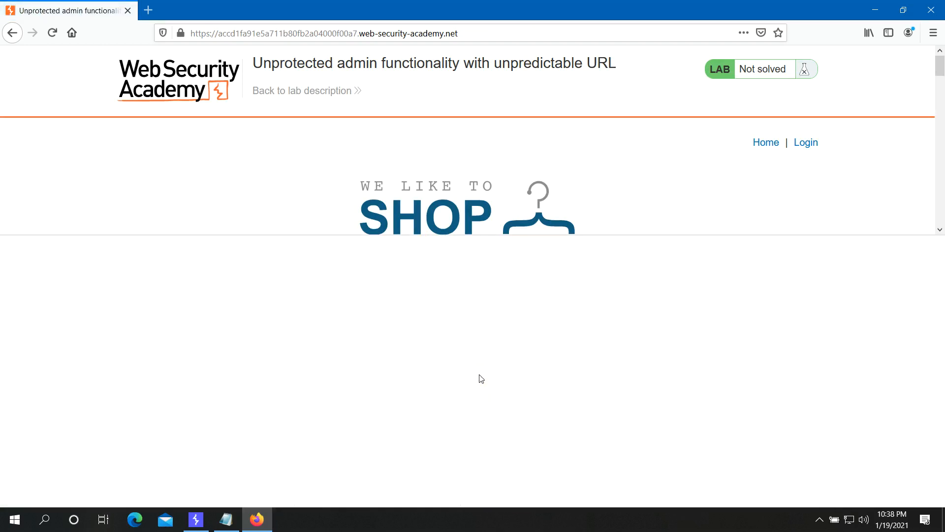
{"action": "left_click", "coordinate": [151, 261]}
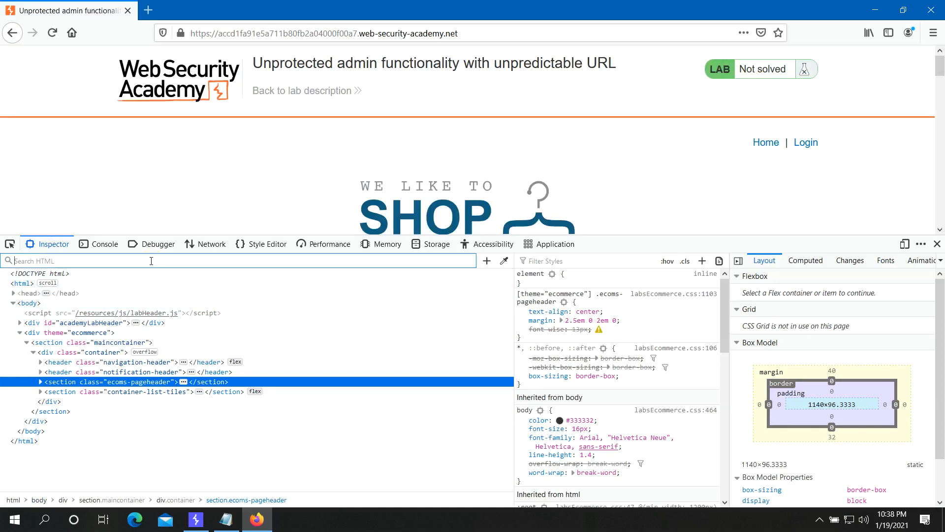
{"action": "type", "text": "admin"}
{"action": "key", "text": "Return"}
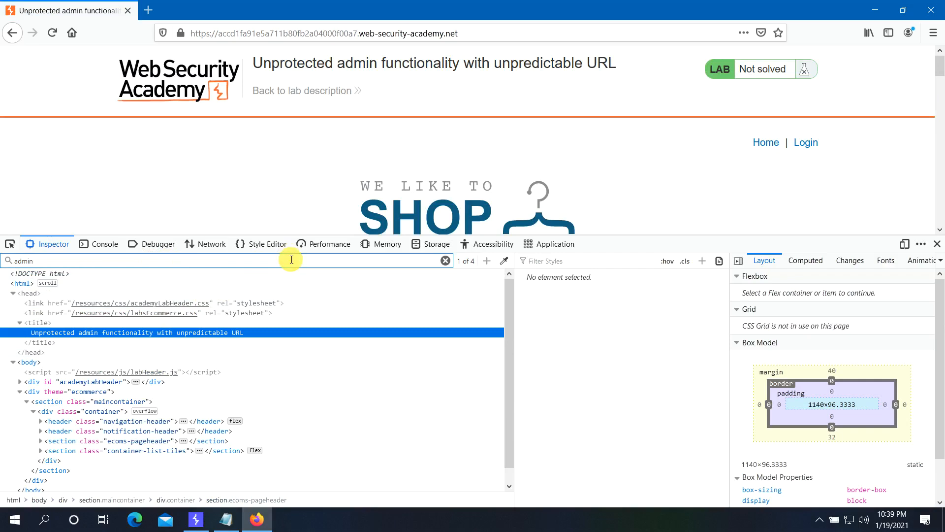
{"action": "key", "text": "Return"}
{"action": "key", "text": "Return"}
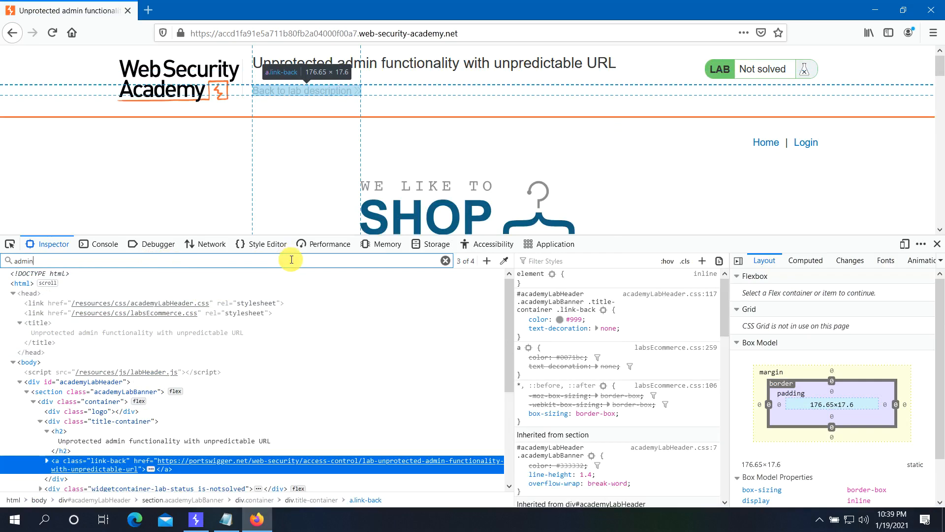
{"action": "key", "text": "Return"}
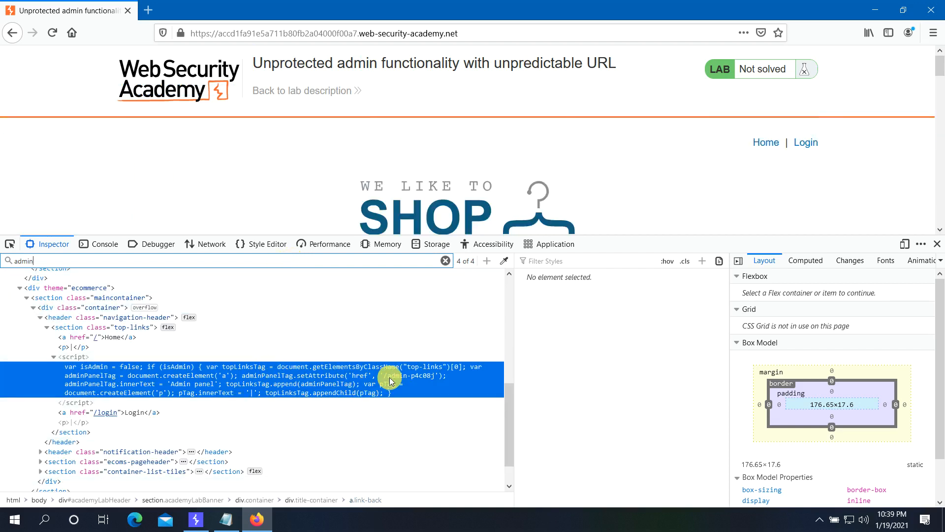
{"action": "left_click", "coordinate": [384, 380]}
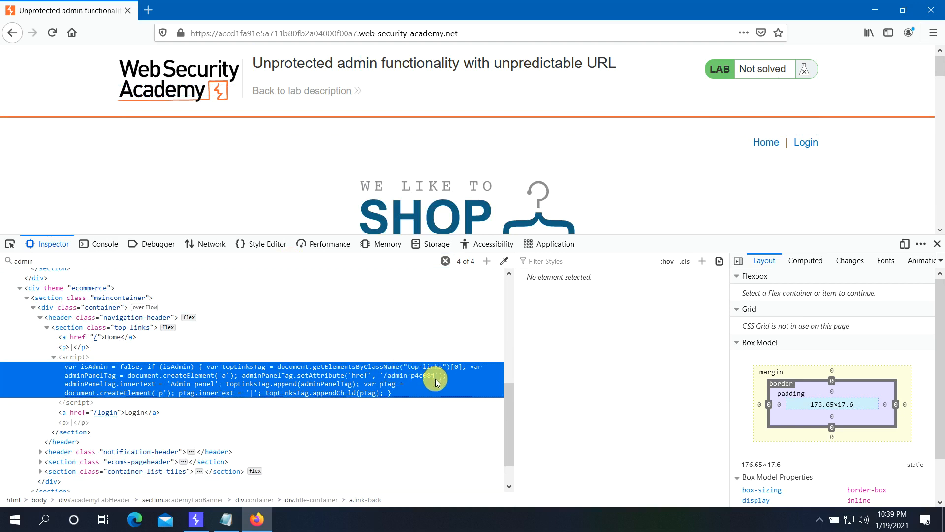
{"action": "double_click", "coordinate": [384, 383]}
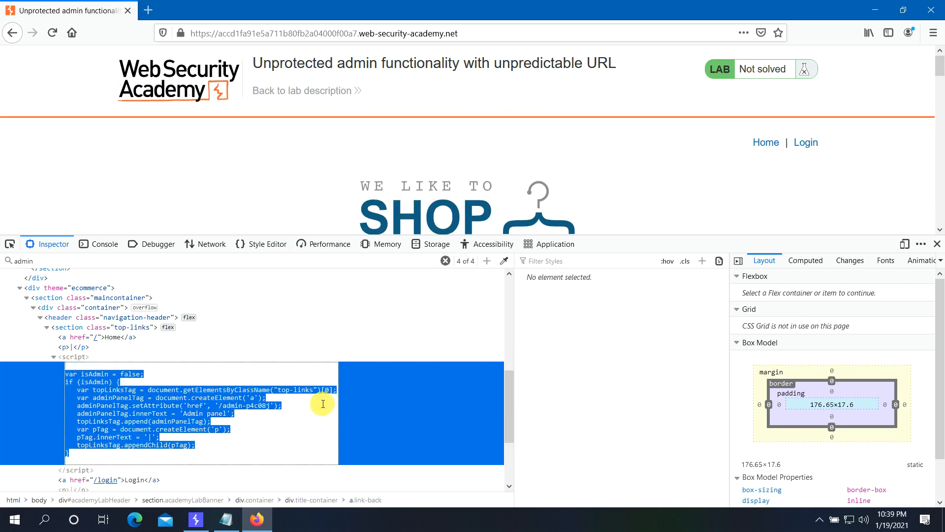
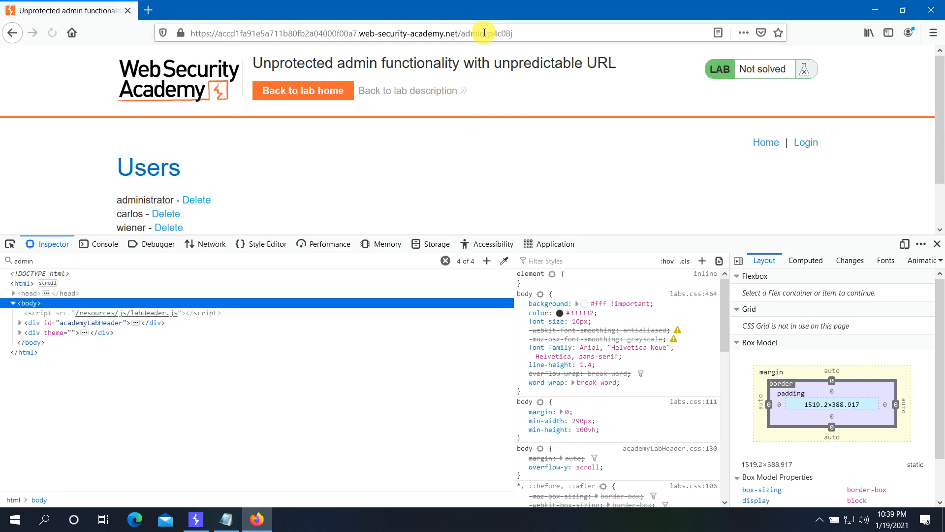
- Close the developer tools to reveal the /admin-p4c08j panel listing three users with Delete links
{"action": "left_click", "coordinate": [937, 245]}
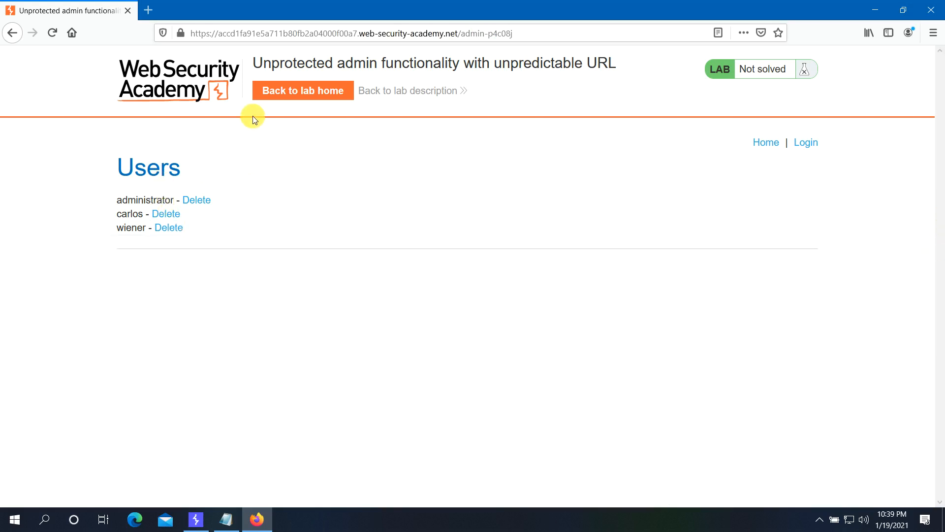
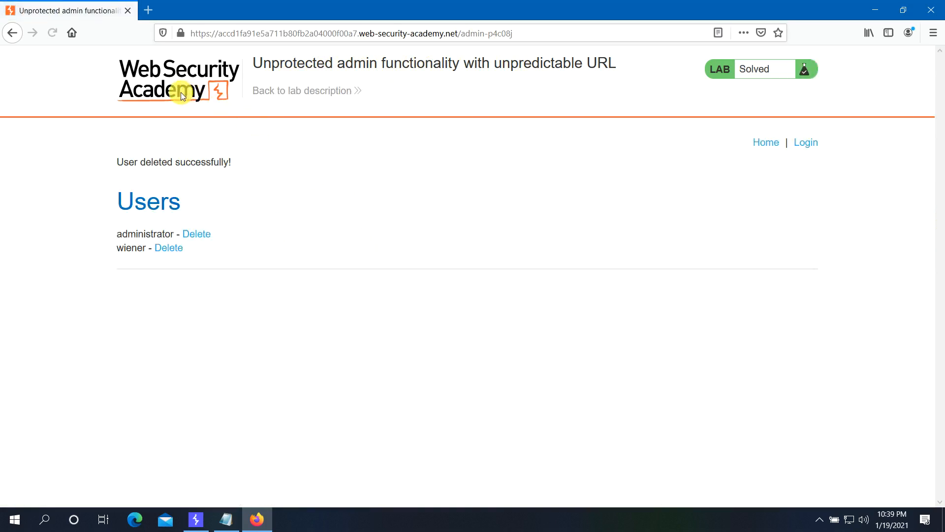
- Go back from the /admin-p4c08j panel to the unpredictable-URL lab's description page
{"action": "left_click", "coordinate": [7, 40]}
{"action": "left_click", "coordinate": [7, 39]}
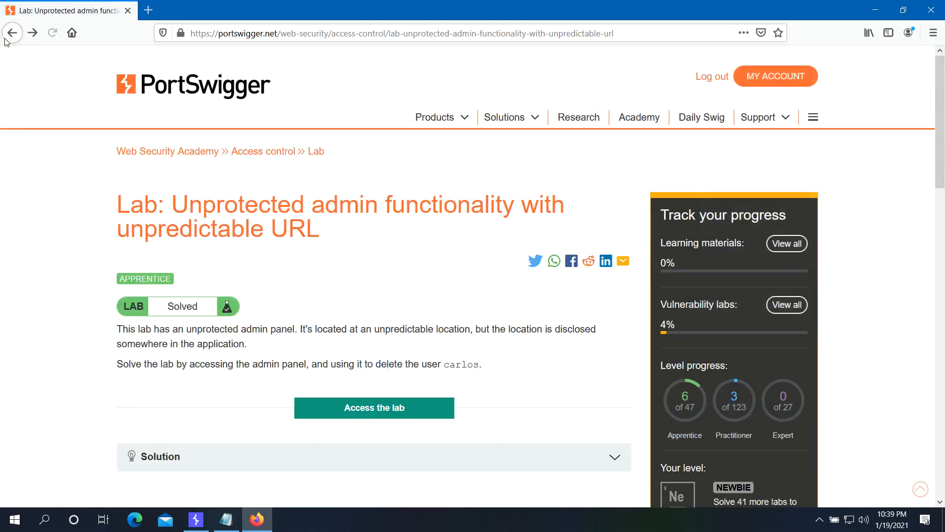
{"action": "left_click", "coordinate": [5, 38]}
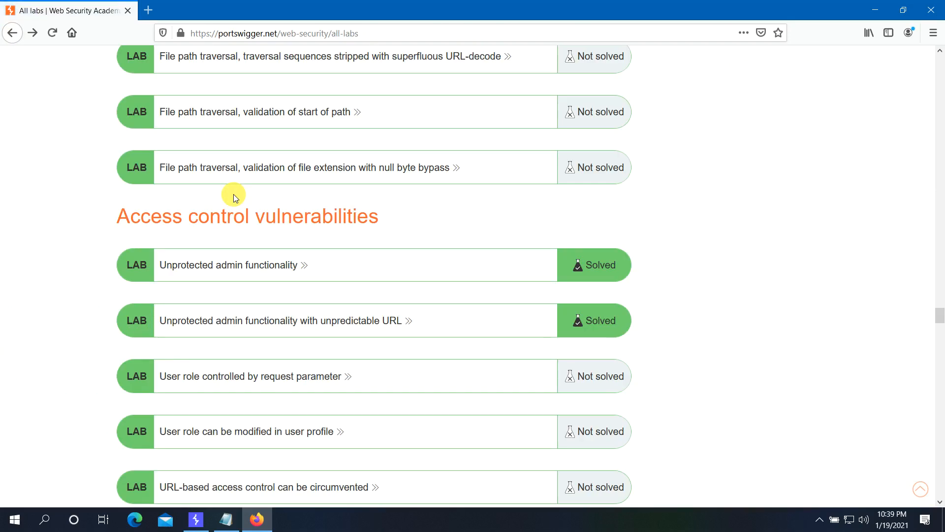
- Check both Access control admin-functionality labs show Solved, then return to the list's top
{"action": "scroll", "coordinate": [383, 320], "scroll_direction": "up", "scroll_amount": 2}
{"action": "scroll", "coordinate": [384, 321], "scroll_direction": "up", "scroll_amount": 1}
{"action": "scroll", "coordinate": [465, 217], "scroll_direction": "down", "scroll_amount": 8}
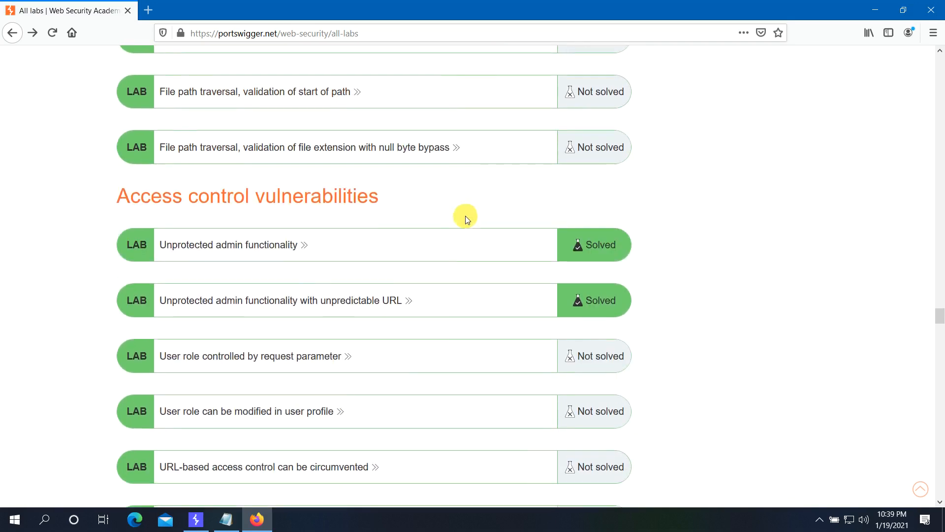
{"action": "scroll", "coordinate": [468, 226], "scroll_direction": "down", "scroll_amount": 14}
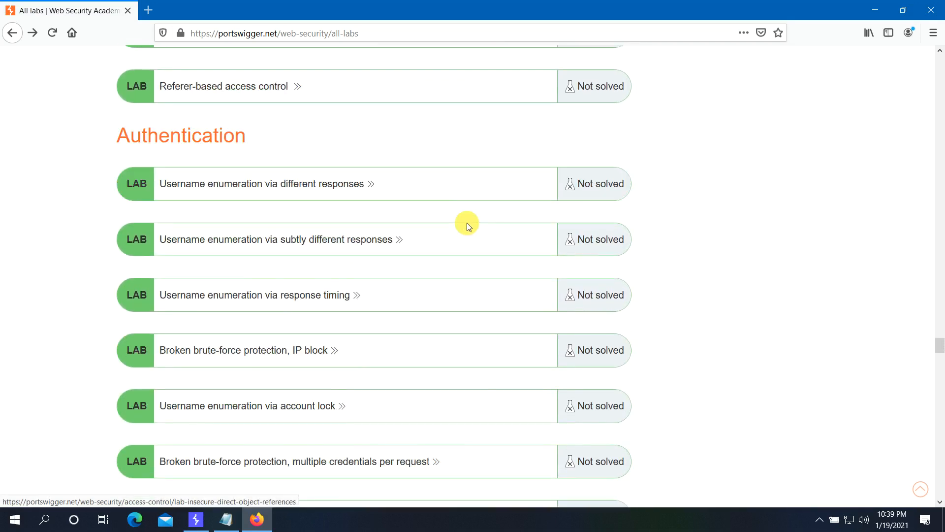
{"action": "scroll", "coordinate": [466, 222], "scroll_direction": "down", "scroll_amount": 7}
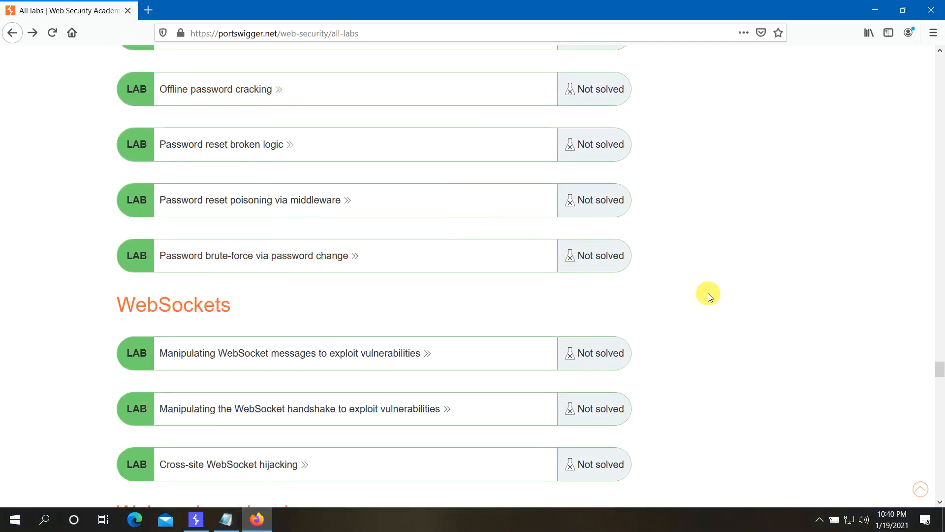
{"action": "scroll", "coordinate": [709, 295], "scroll_direction": "down", "scroll_amount": 4}
{"action": "scroll", "coordinate": [708, 294], "scroll_direction": "down", "scroll_amount": 14}
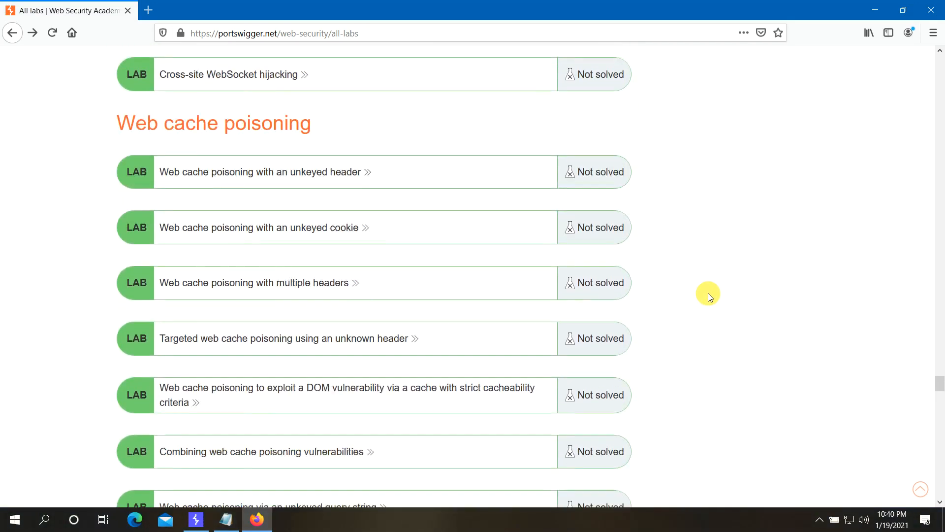
{"action": "scroll", "coordinate": [708, 294], "scroll_direction": "down", "scroll_amount": 12}
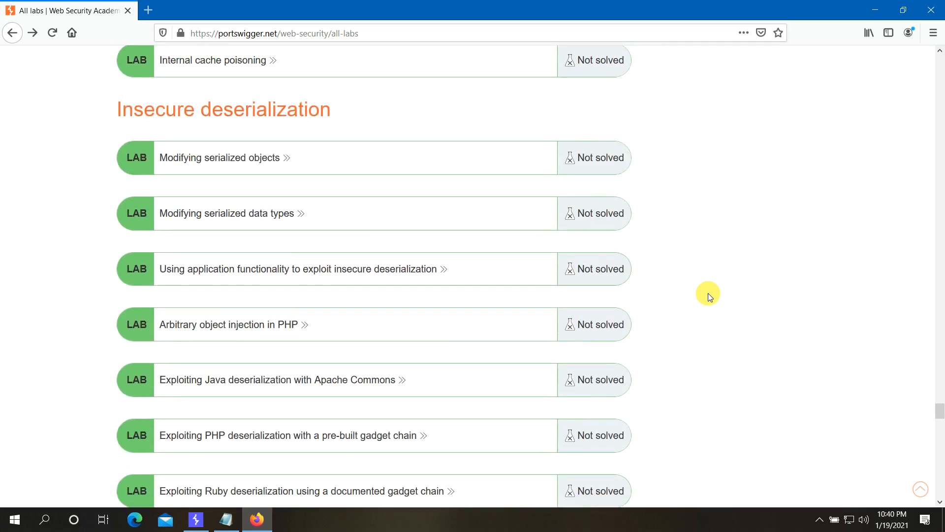
{"action": "scroll", "coordinate": [708, 293], "scroll_direction": "down", "scroll_amount": 20}
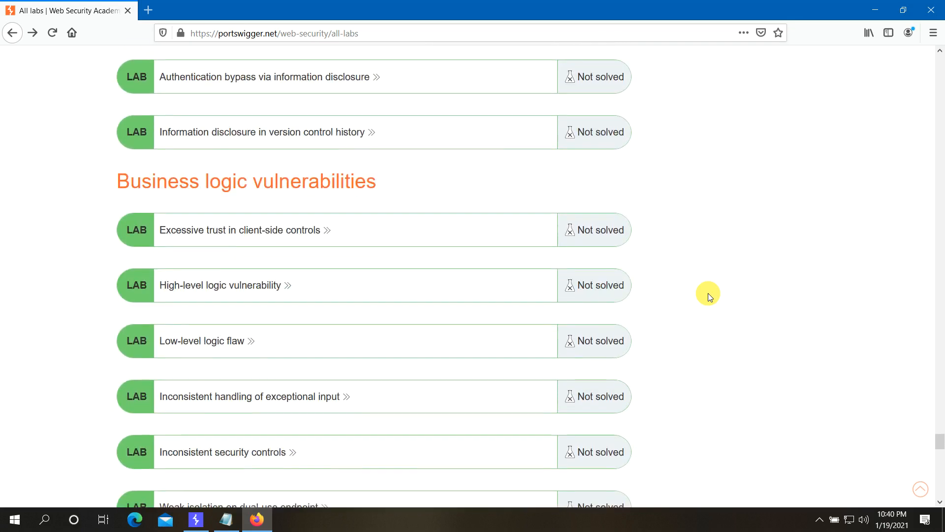
{"action": "scroll", "coordinate": [708, 293], "scroll_direction": "down", "scroll_amount": 13}
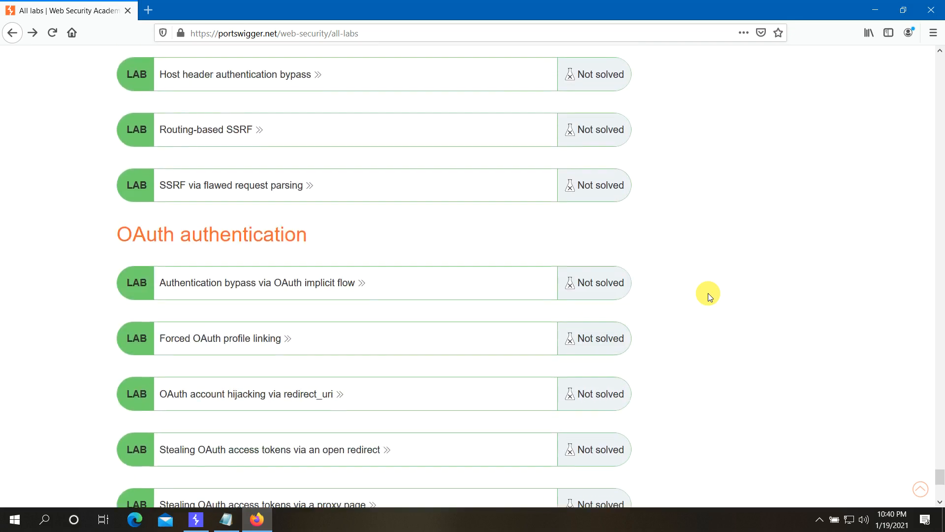
{"action": "left_click", "coordinate": [938, 382]}
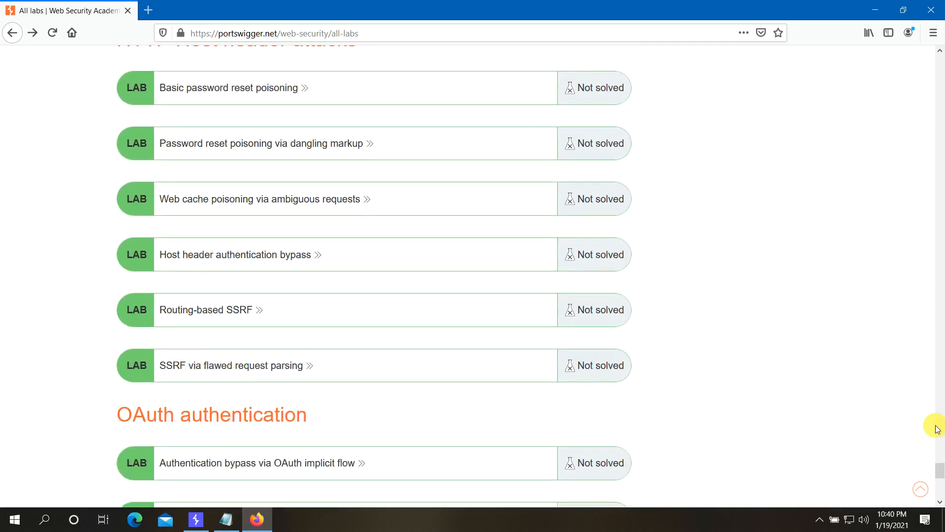
{"action": "left_click_drag", "start_coordinate": [938, 470], "coordinate": [937, 68]}
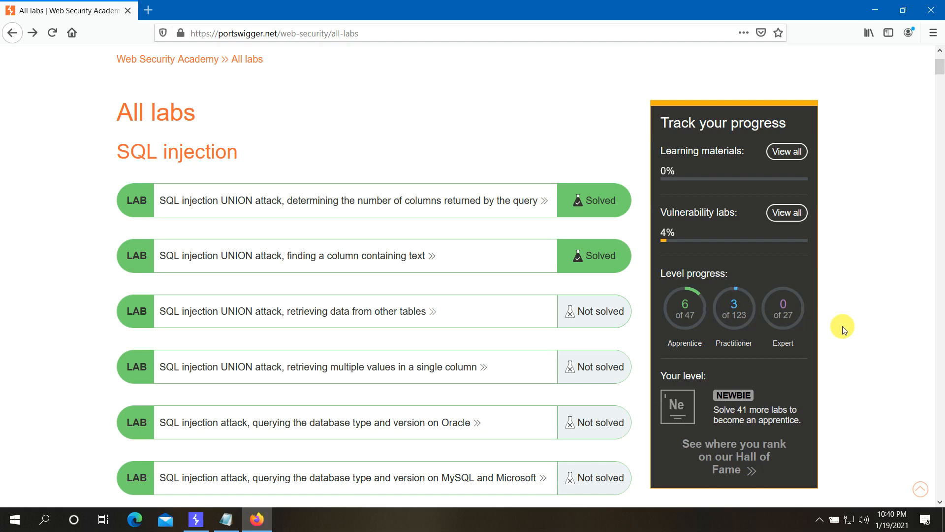
{"action": "scroll", "coordinate": [840, 323], "scroll_direction": "up", "scroll_amount": 2}
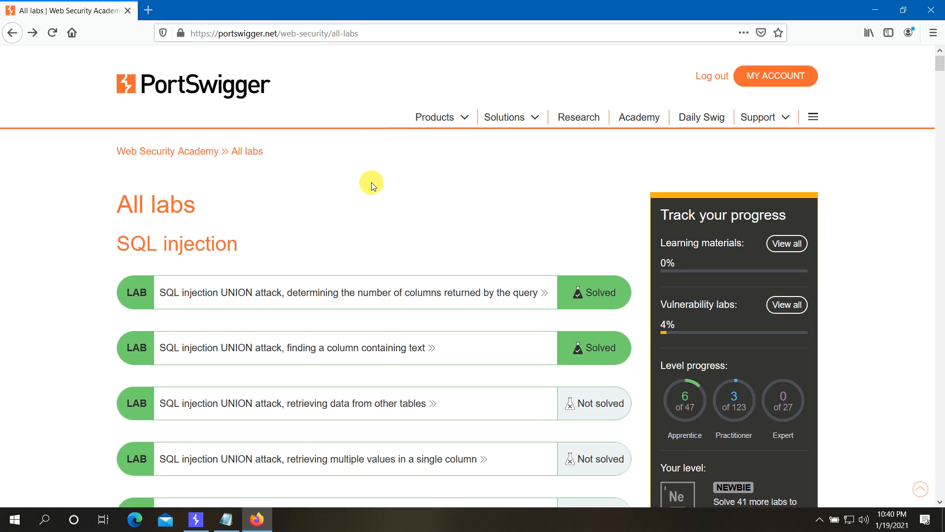
{"action": "scroll", "coordinate": [322, 246], "scroll_direction": "down", "scroll_amount": 15}
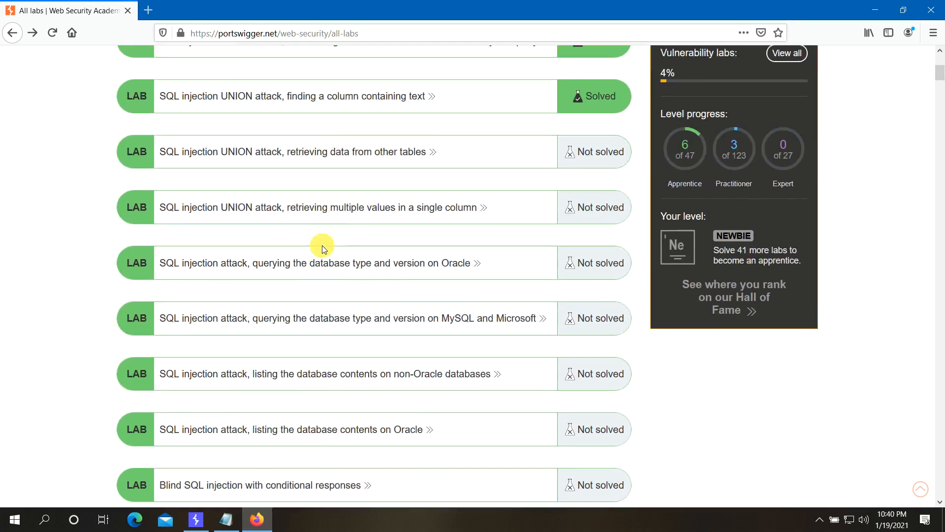
{"action": "scroll", "coordinate": [322, 246], "scroll_direction": "down", "scroll_amount": 15}
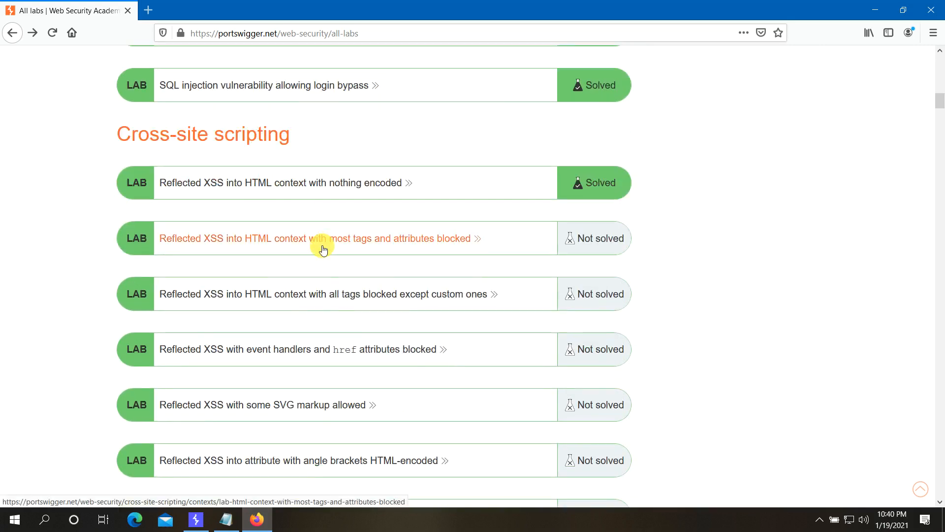
{"action": "scroll", "coordinate": [322, 249], "scroll_direction": "down", "scroll_amount": 15}
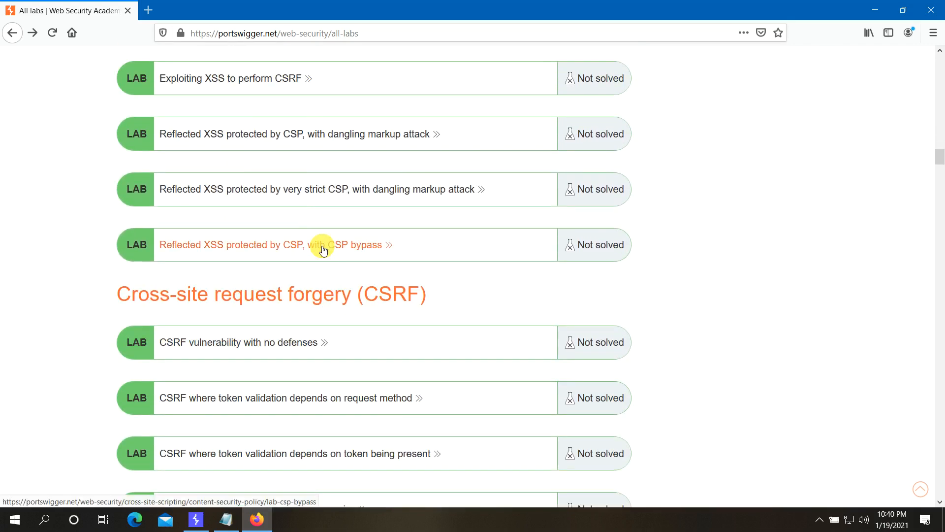
{"action": "scroll", "coordinate": [323, 250], "scroll_direction": "down", "scroll_amount": 15}
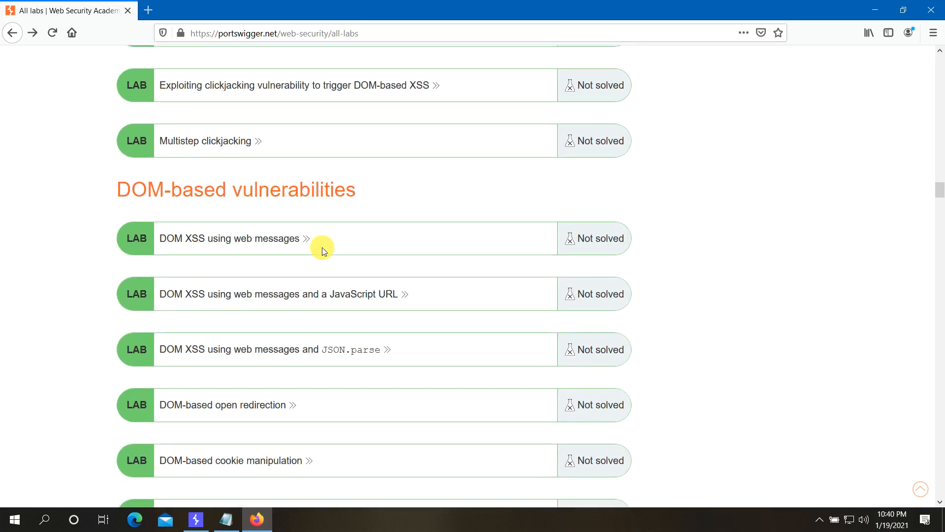
{"action": "scroll", "coordinate": [322, 249], "scroll_direction": "down", "scroll_amount": 9}
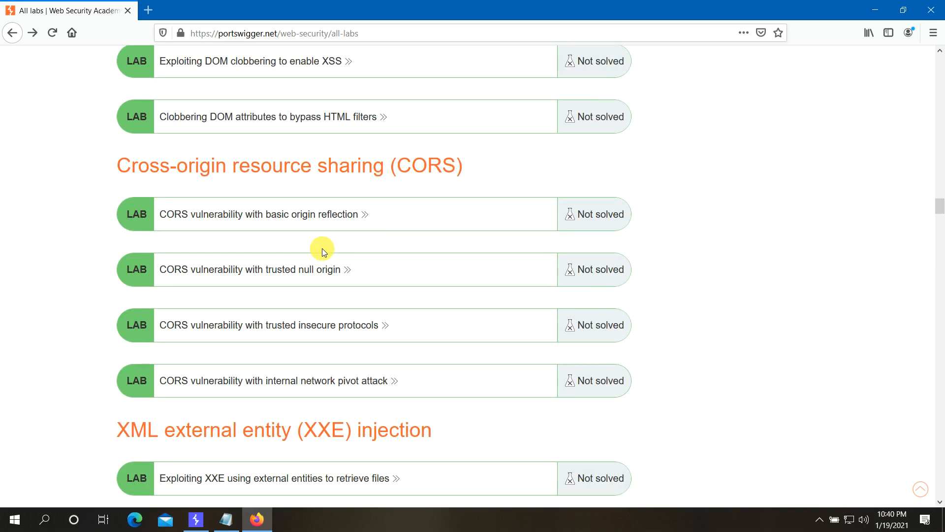
{"action": "scroll", "coordinate": [323, 252], "scroll_direction": "down", "scroll_amount": 5}
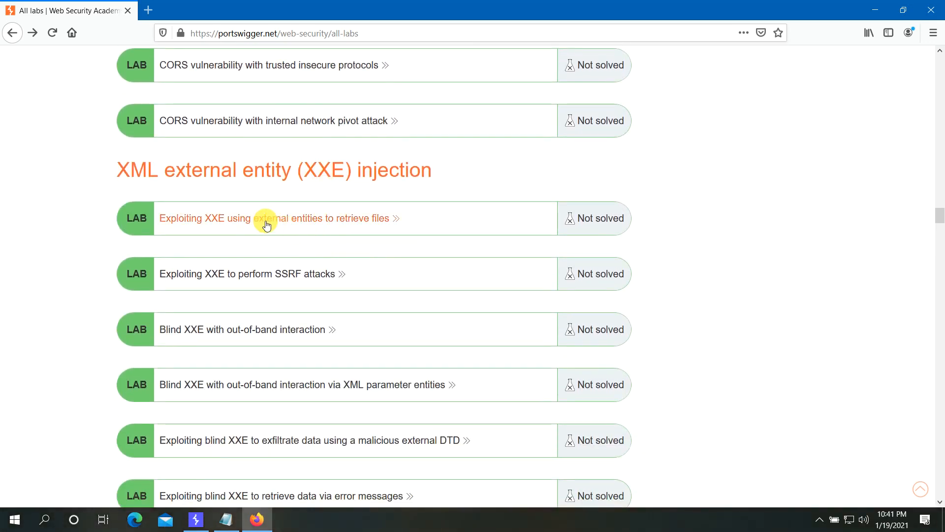
{"action": "scroll", "coordinate": [394, 223], "scroll_direction": "down", "scroll_amount": 10}
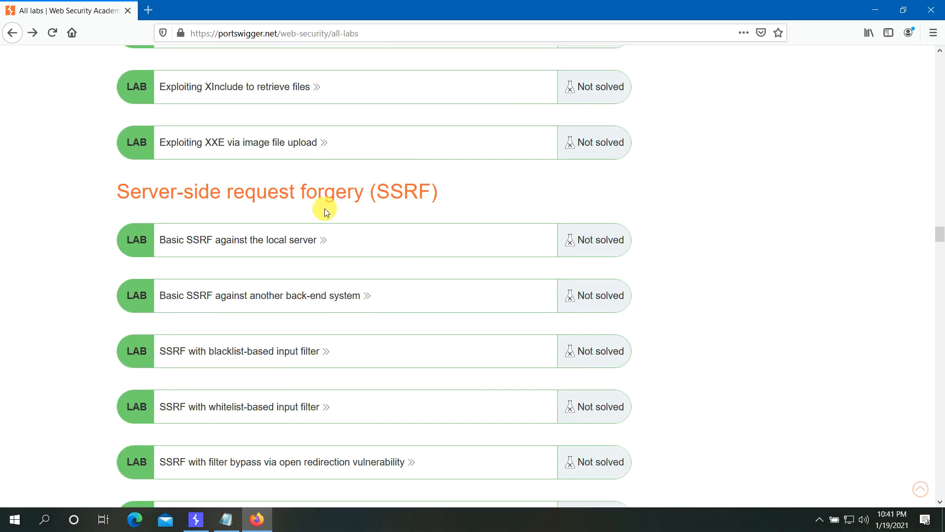
{"action": "scroll", "coordinate": [330, 212], "scroll_direction": "down", "scroll_amount": 10}
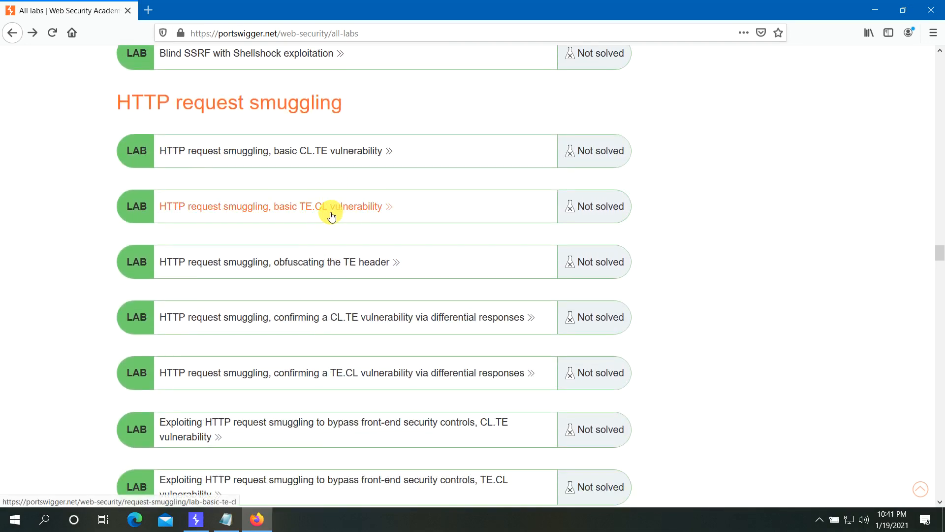
{"action": "scroll", "coordinate": [402, 256], "scroll_direction": "down", "scroll_amount": 6}
{"action": "scroll", "coordinate": [403, 259], "scroll_direction": "down", "scroll_amount": 7}
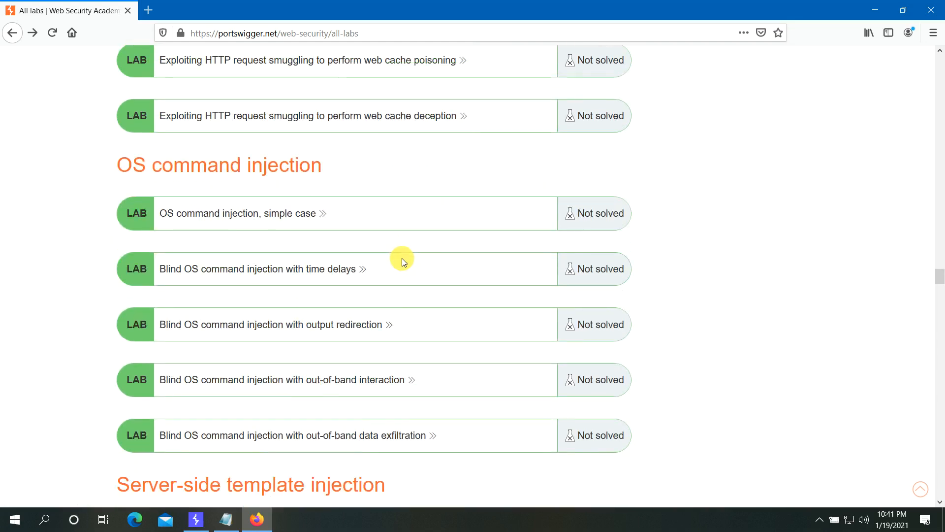
{"action": "scroll", "coordinate": [403, 261], "scroll_direction": "down", "scroll_amount": 5}
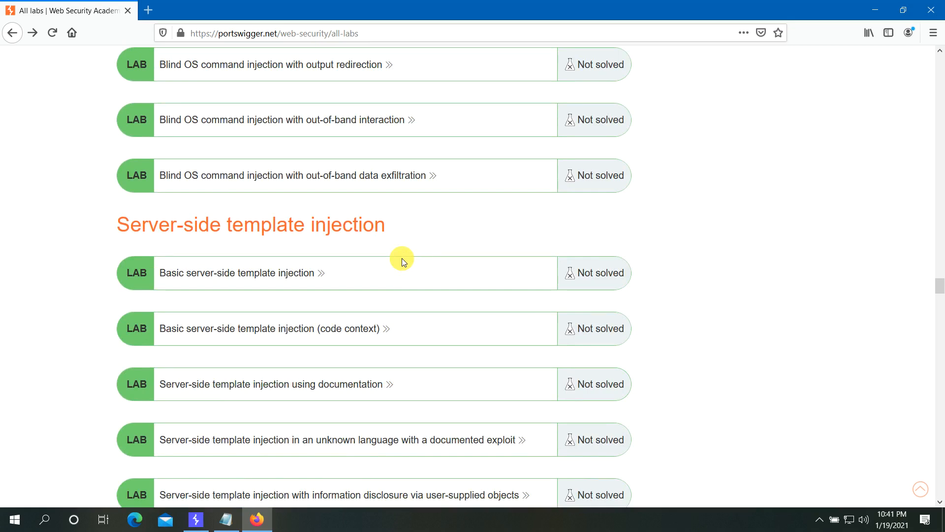
{"action": "scroll", "coordinate": [402, 261], "scroll_direction": "down", "scroll_amount": 9}
{"action": "scroll", "coordinate": [400, 258], "scroll_direction": "down", "scroll_amount": 8}
{"action": "scroll", "coordinate": [400, 258], "scroll_direction": "down", "scroll_amount": 12}
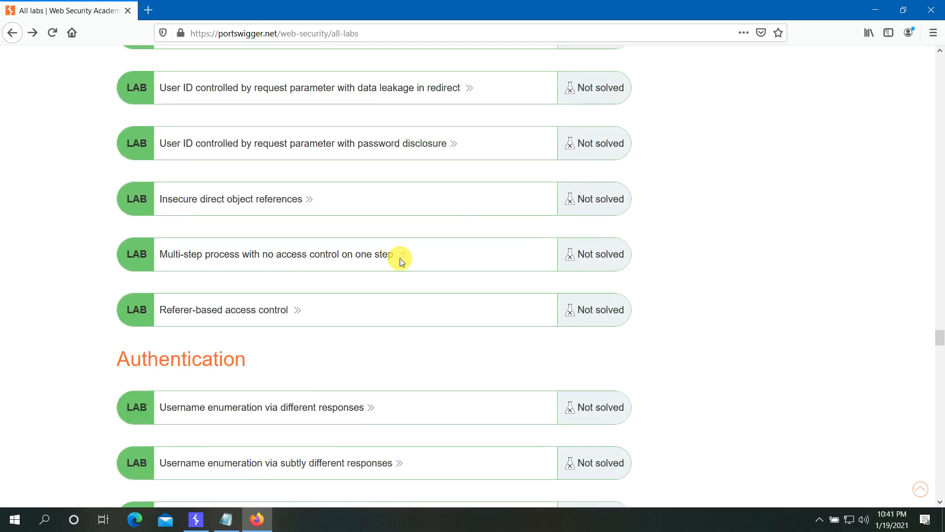
{"action": "scroll", "coordinate": [399, 258], "scroll_direction": "down", "scroll_amount": 3}
{"action": "scroll", "coordinate": [400, 258], "scroll_direction": "down", "scroll_amount": 10}
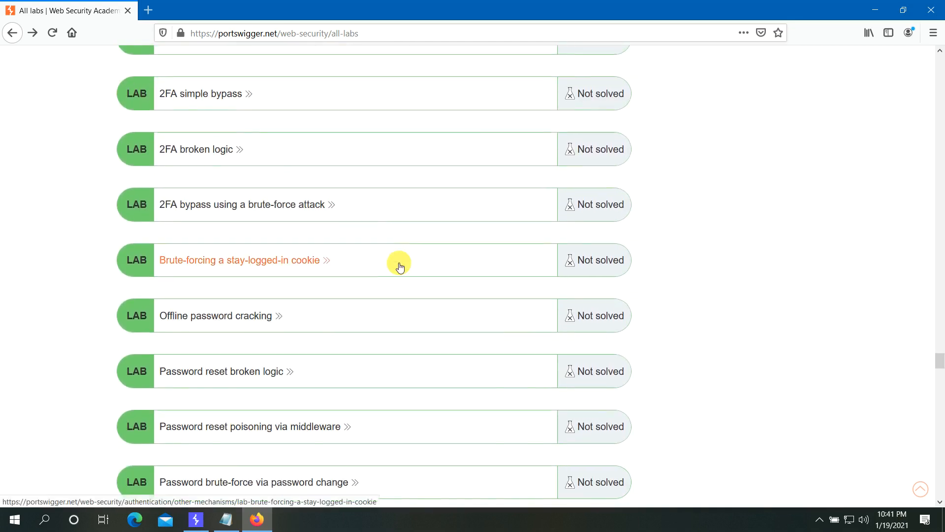
{"action": "scroll", "coordinate": [399, 267], "scroll_direction": "down", "scroll_amount": 7}
{"action": "scroll", "coordinate": [400, 266], "scroll_direction": "down", "scroll_amount": 4}
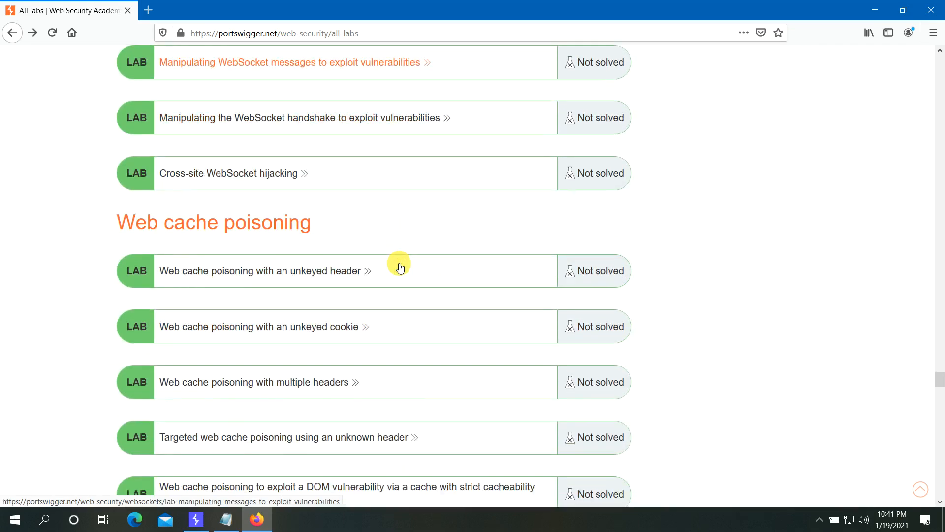
{"action": "scroll", "coordinate": [400, 266], "scroll_direction": "down", "scroll_amount": 9}
{"action": "scroll", "coordinate": [400, 266], "scroll_direction": "down", "scroll_amount": 6}
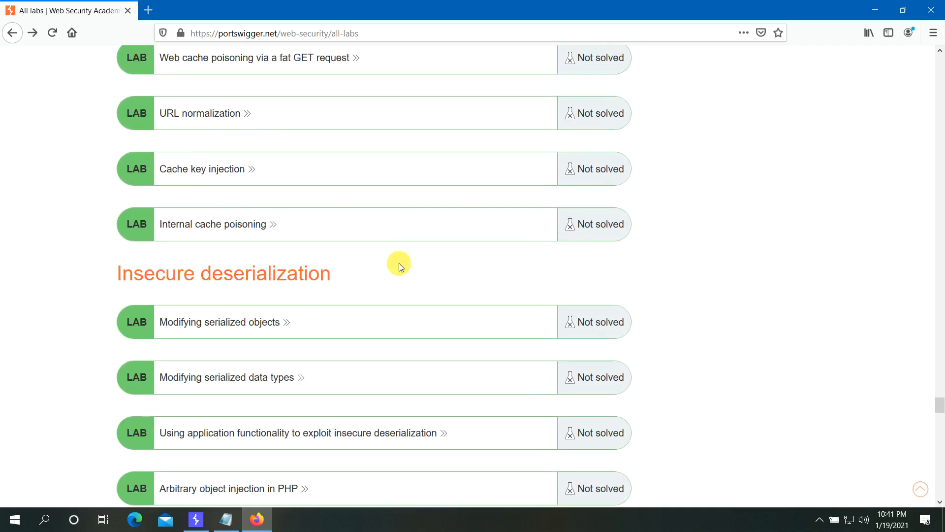
{"action": "scroll", "coordinate": [398, 263], "scroll_direction": "down", "scroll_amount": 12}
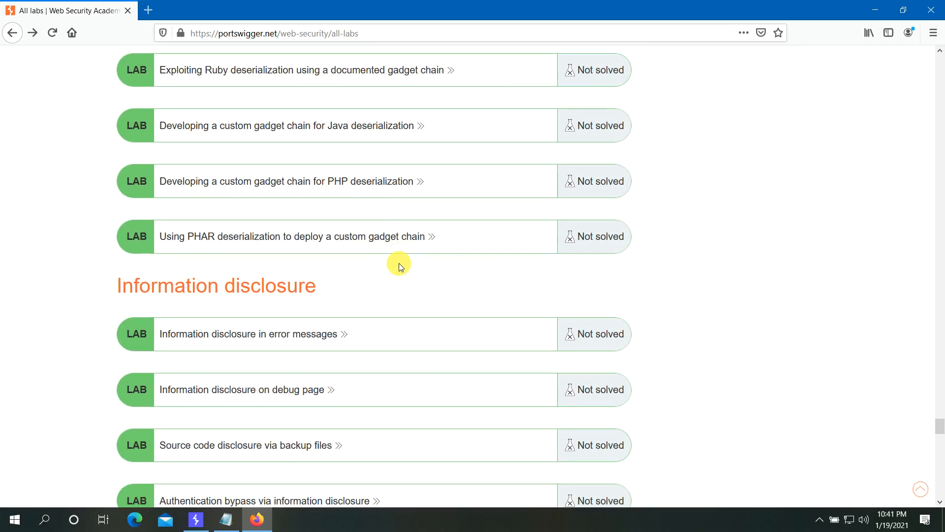
{"action": "scroll", "coordinate": [398, 265], "scroll_direction": "down", "scroll_amount": 8}
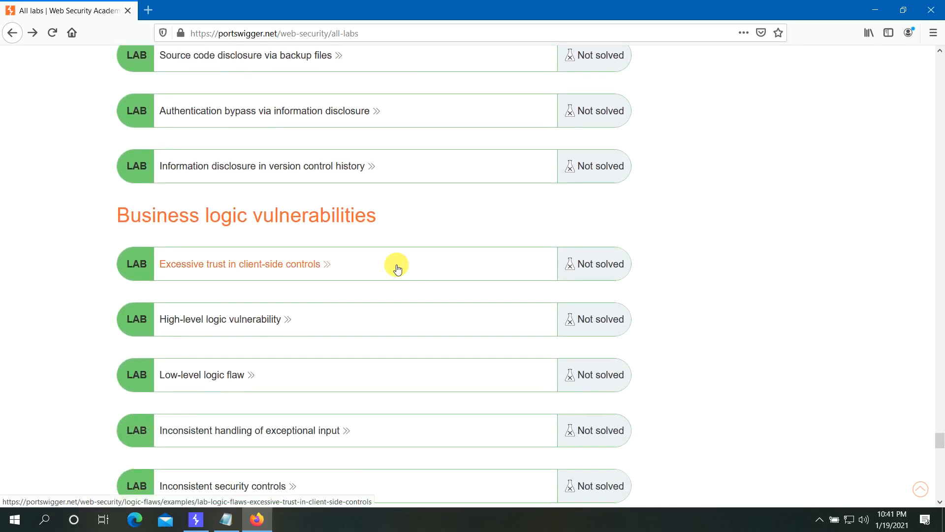
{"action": "scroll", "coordinate": [398, 266], "scroll_direction": "down", "scroll_amount": 10}
{"action": "scroll", "coordinate": [398, 266], "scroll_direction": "down", "scroll_amount": 5}
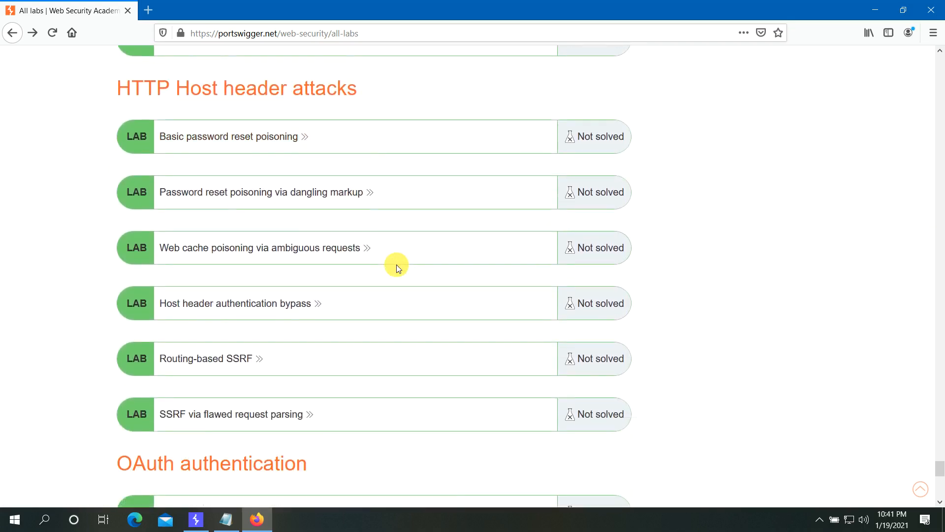
{"action": "scroll", "coordinate": [398, 267], "scroll_direction": "down", "scroll_amount": 4}
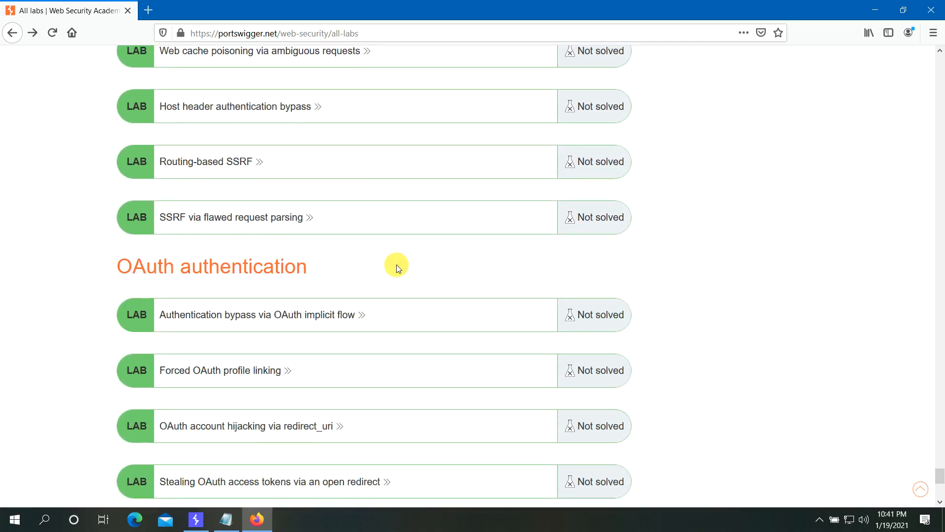
{"action": "scroll", "coordinate": [398, 267], "scroll_direction": "down", "scroll_amount": 5}
- Jump to the top of the All labs page with the Home key
{"action": "scroll", "coordinate": [398, 267], "scroll_direction": "up", "scroll_amount": 3}
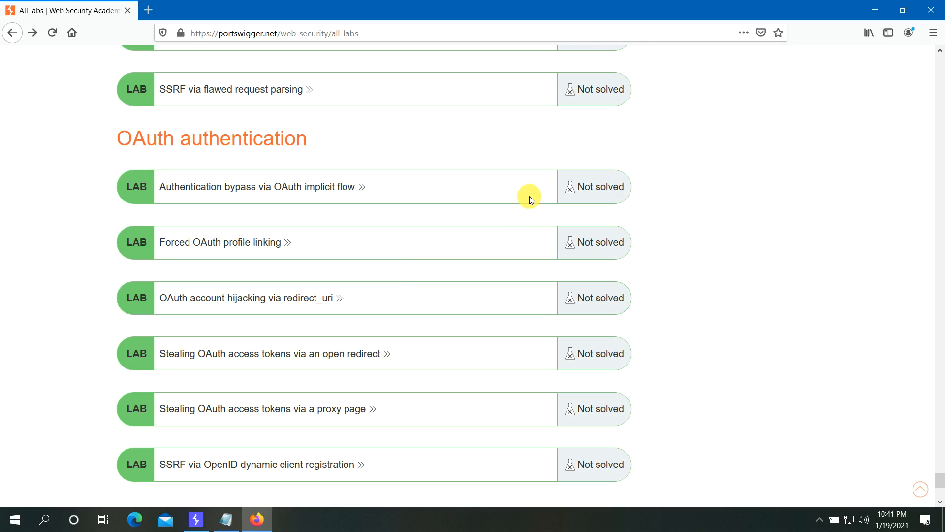
{"action": "key", "text": "Home"}
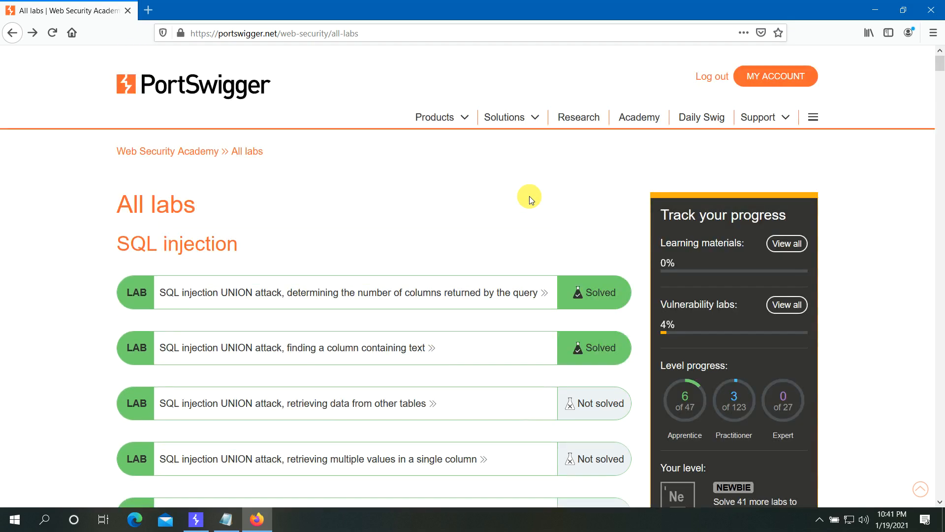